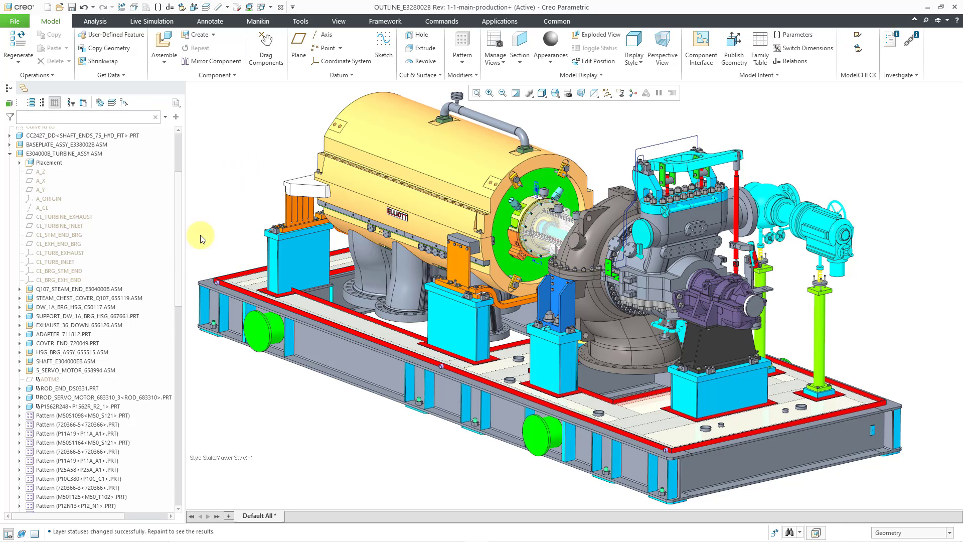
Open the STEAM_CHEST_COVER_Q107_655119 subassembly from the turbine assembly in its own window
{"action": "left_click", "coordinate": [114, 299]}
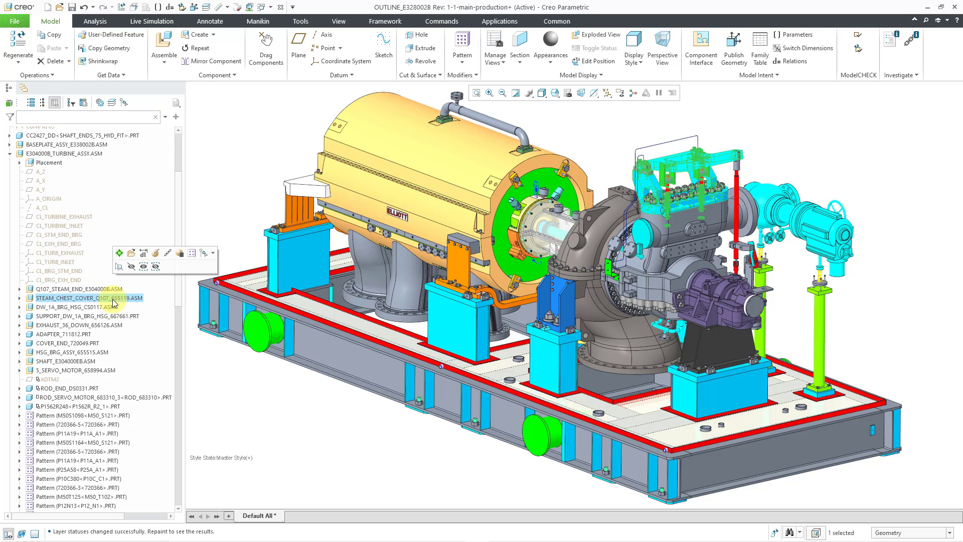
{"action": "left_click", "coordinate": [129, 253]}
{"action": "middle_click_drag", "start_coordinate": [456, 320], "coordinate": [486, 302]}
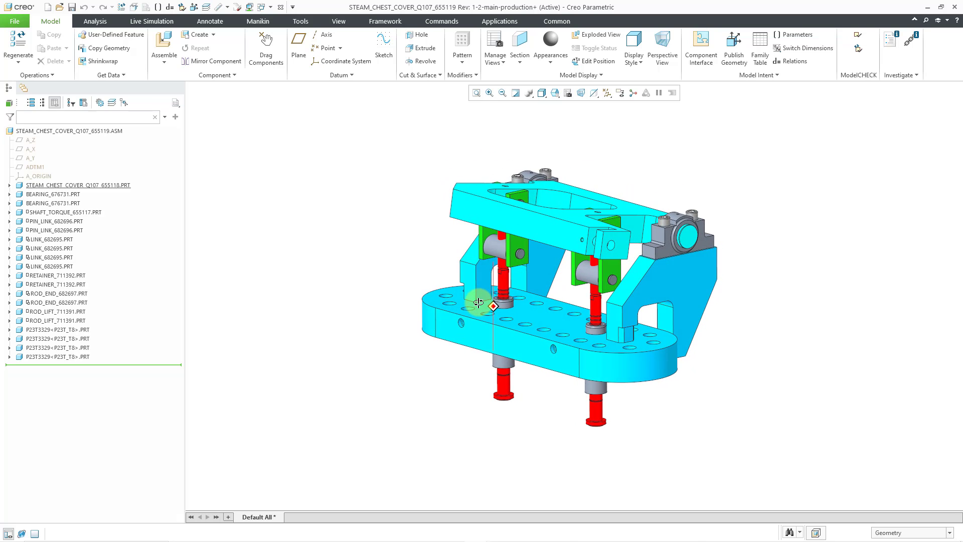
{"action": "mouse_move", "coordinate": [552, 352]}
{"action": "middle_mouse_down", "text": "ctrl"}
{"action": "mouse_move", "coordinate": [552, 409]}
{"action": "mouse_move", "coordinate": [540, 424]}
{"action": "mouse_move", "coordinate": [543, 404]}
{"action": "mouse_move", "coordinate": [537, 426]}
{"action": "middle_mouse_up", "text": "ctrl"}
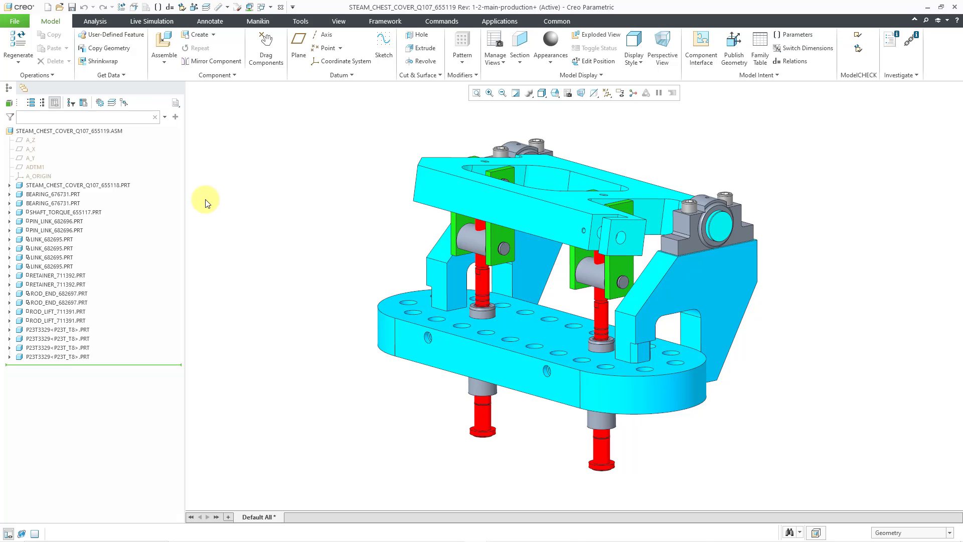
Identify the steam chest cover part and the two BEARING_676731 components by highlighting each in the assembly
{"action": "left_click", "coordinate": [110, 185]}
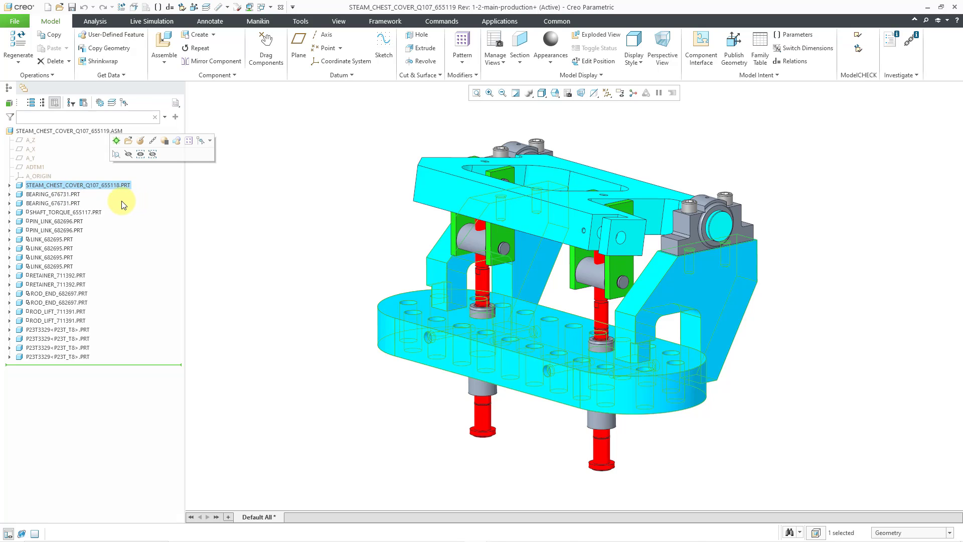
{"action": "left_click", "coordinate": [74, 196]}
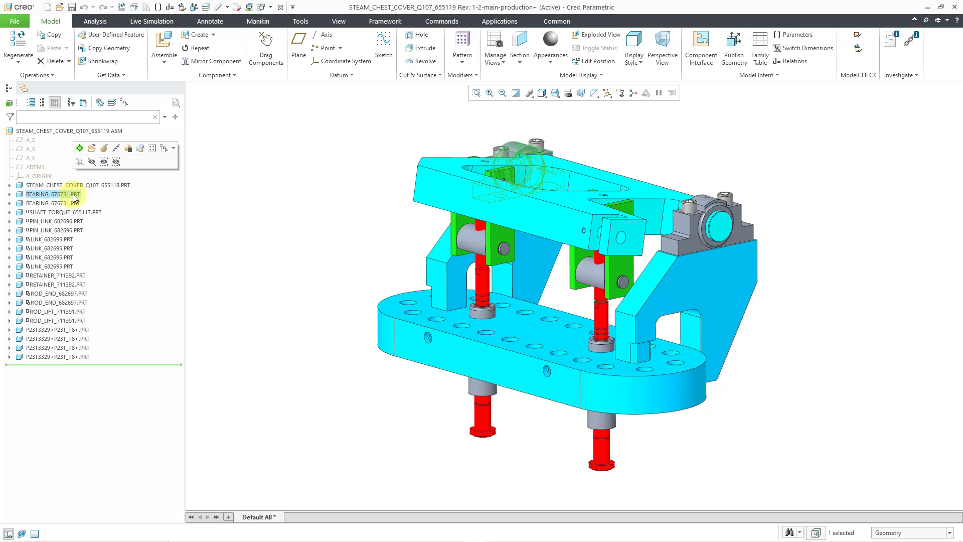
{"action": "left_click", "coordinate": [68, 203]}
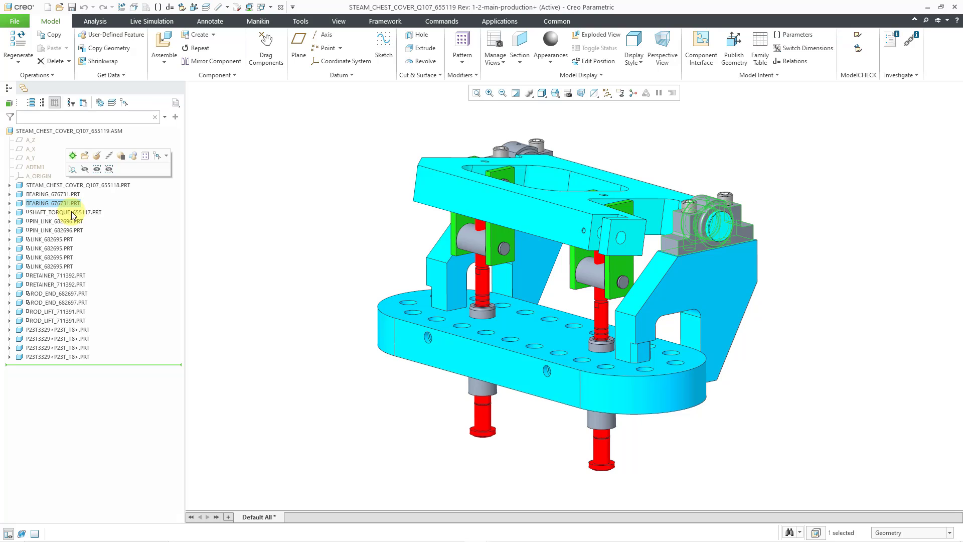
Redefine SHAFT_TORQUE_655117, review its two Coincident constraints, and convert them to a Pin connection
{"action": "left_click", "coordinate": [73, 212]}
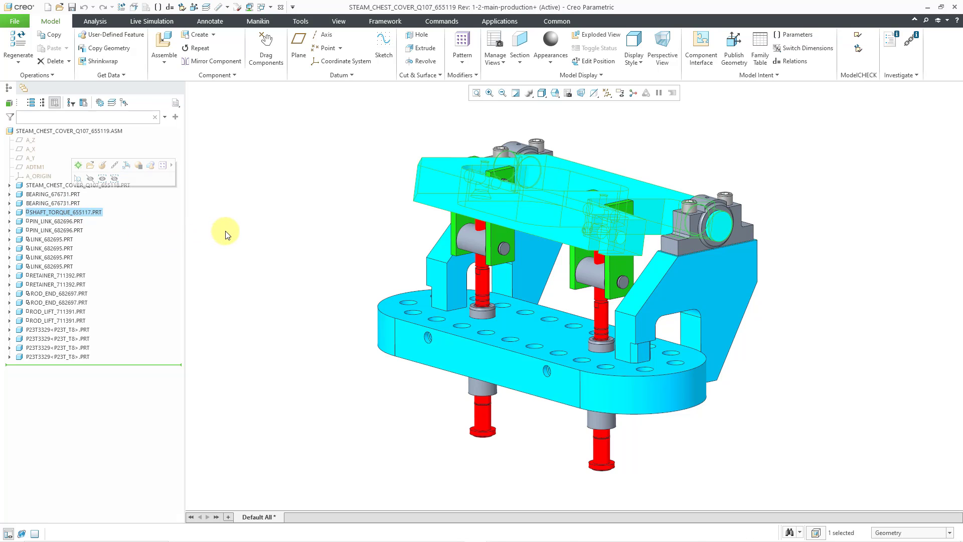
{"action": "left_click", "coordinate": [102, 165]}
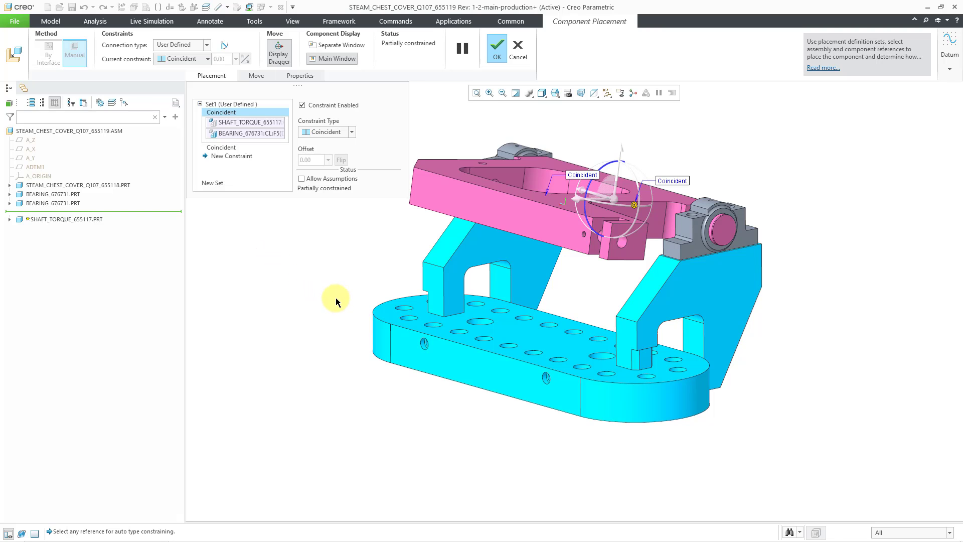
{"action": "middle_click_drag", "start_coordinate": [336, 301], "coordinate": [387, 286]}
{"action": "scroll", "coordinate": [401, 296], "scroll_direction": "down", "scroll_amount": 5}
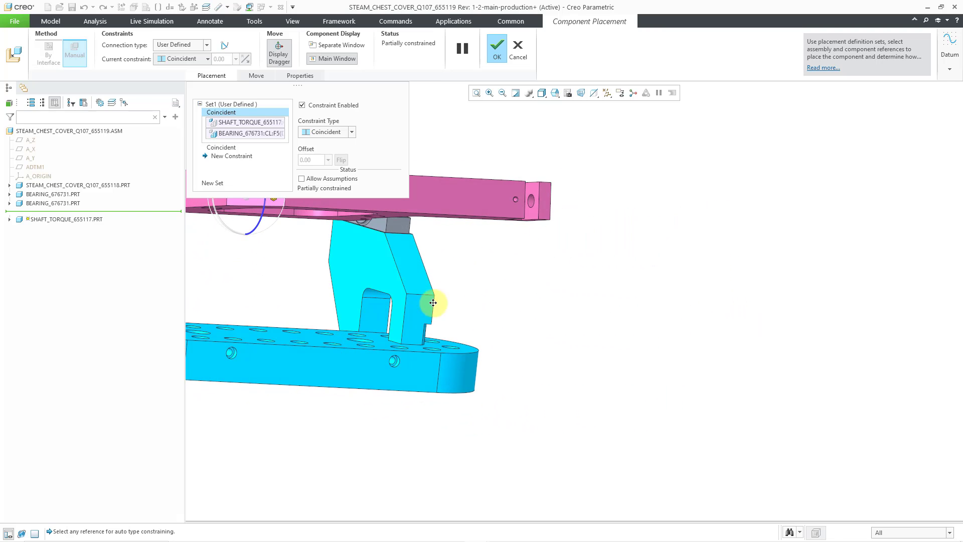
{"action": "scroll", "coordinate": [640, 316], "scroll_direction": "up", "scroll_amount": 4}
{"action": "middle_click_drag", "start_coordinate": [640, 316], "coordinate": [639, 350]}
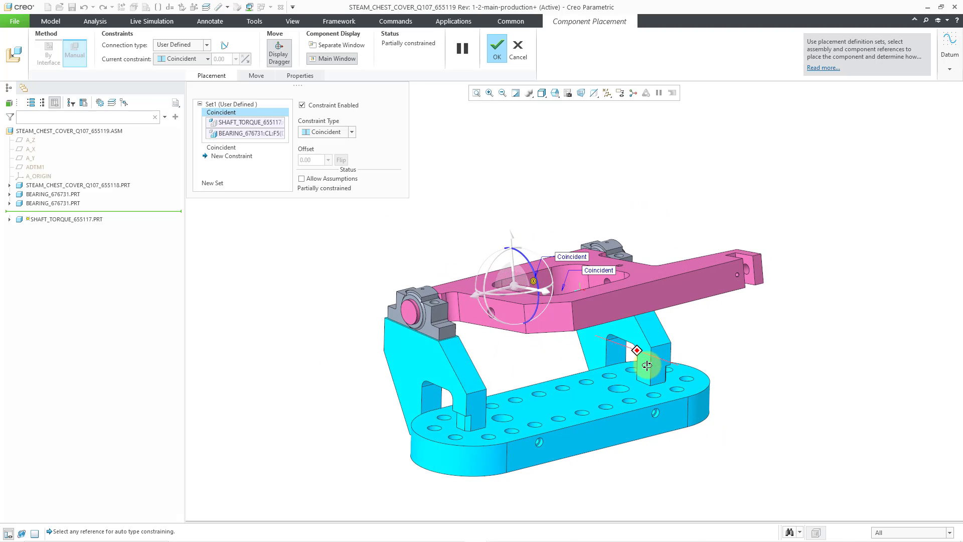
{"action": "left_click", "coordinate": [228, 147]}
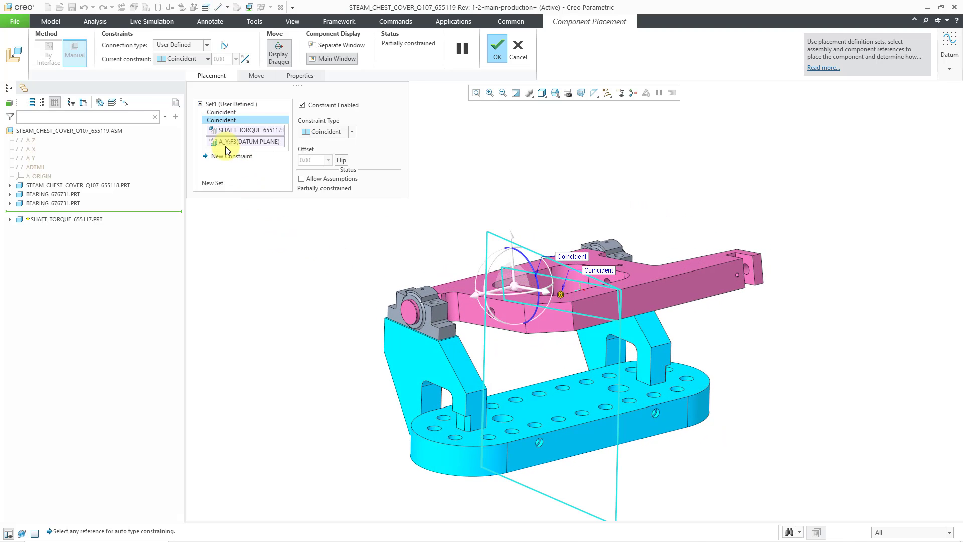
{"action": "left_click", "coordinate": [222, 112]}
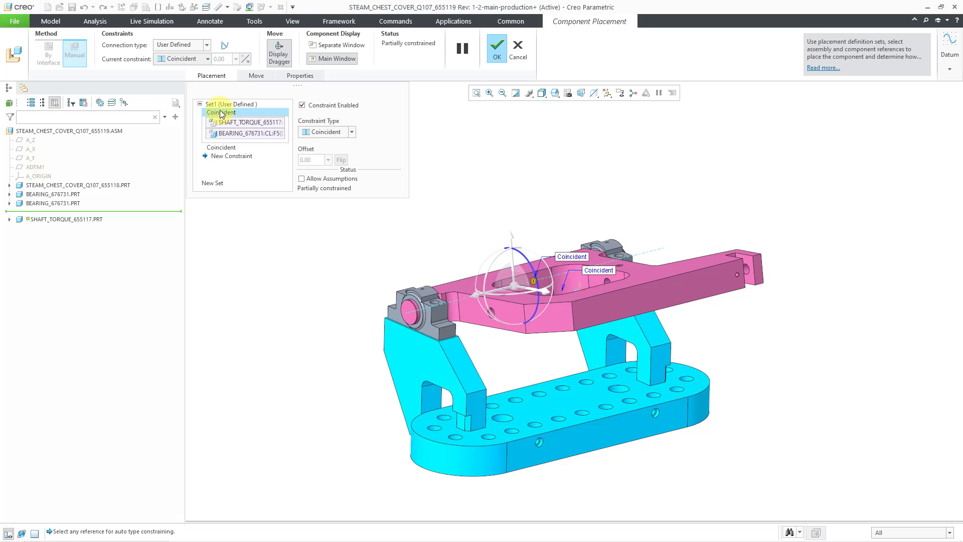
{"action": "left_click", "coordinate": [224, 47]}
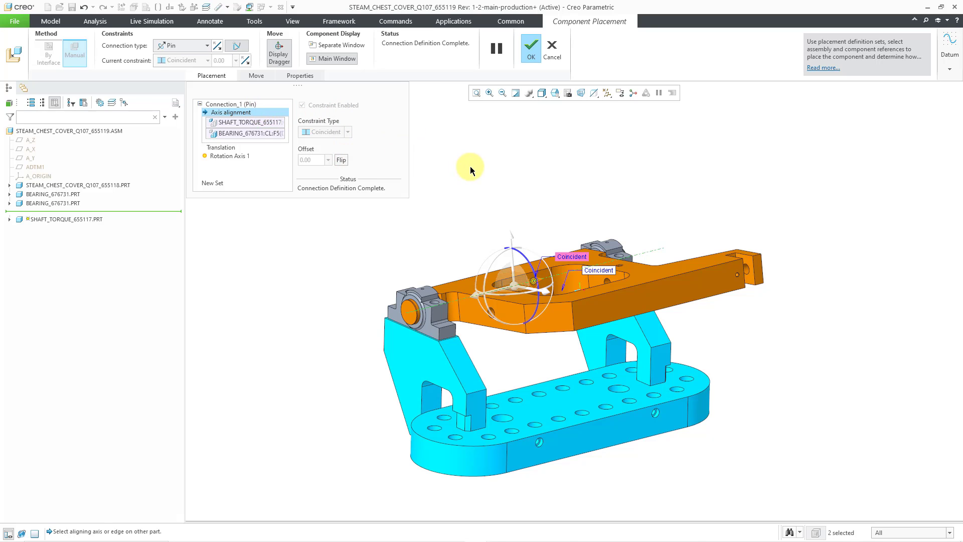
{"action": "left_click", "coordinate": [531, 51]}
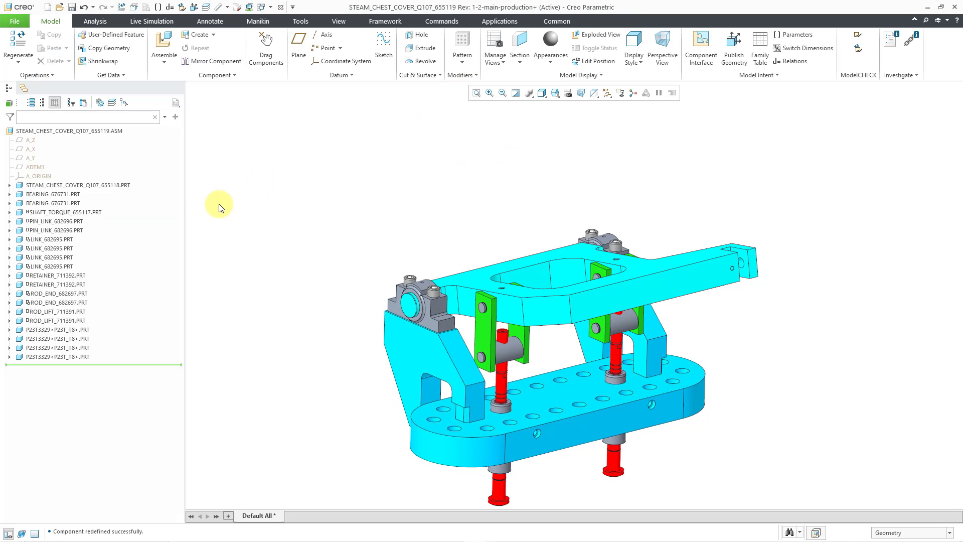
Redefine the first PIN_LINK_682696 by converting its Coincident and Distance constraints to a Pin connection
{"action": "left_click", "coordinate": [74, 221]}
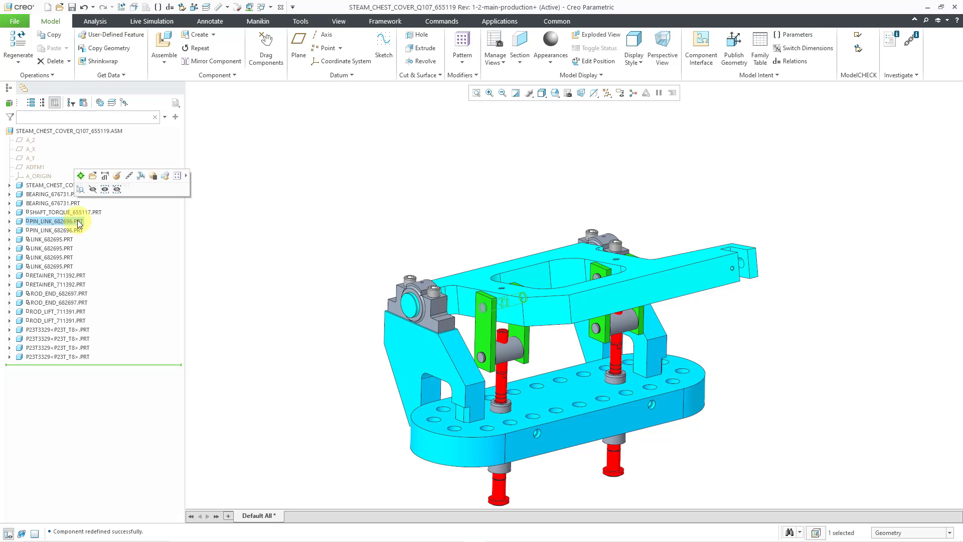
{"action": "left_click", "coordinate": [118, 176]}
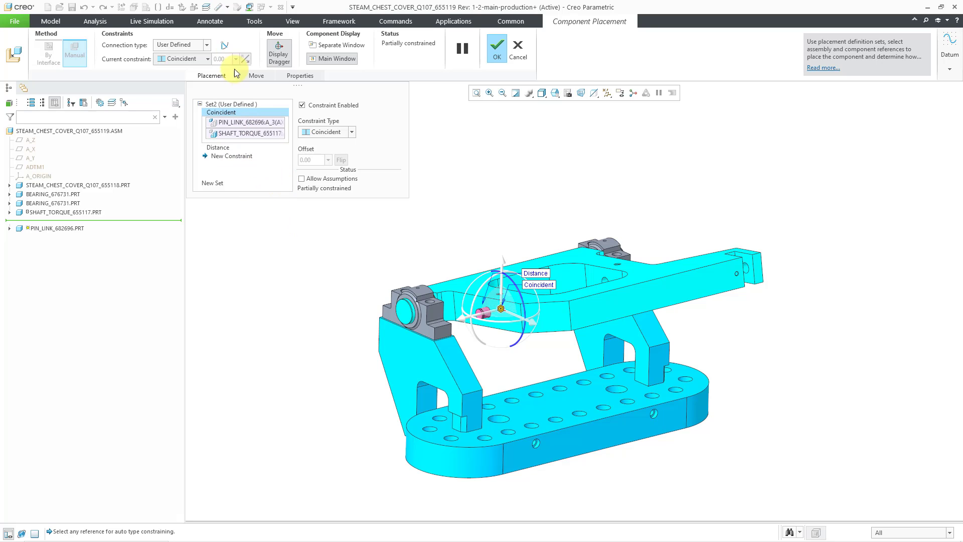
{"action": "left_click", "coordinate": [224, 45]}
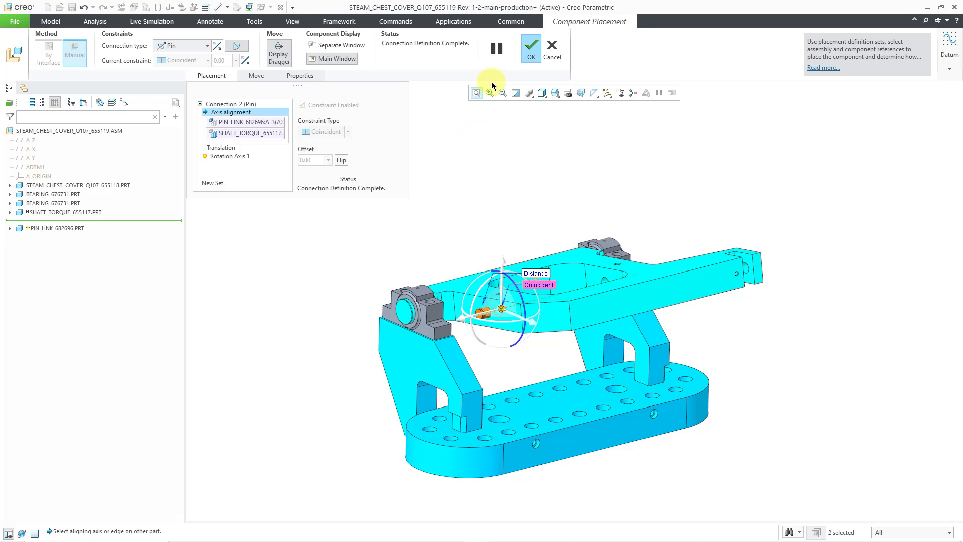
{"action": "left_click", "coordinate": [531, 56]}
Convert the second PIN_LINK_682696's user-defined constraints to a Pin connection
{"action": "left_click", "coordinate": [73, 230]}
{"action": "left_click", "coordinate": [116, 187]}
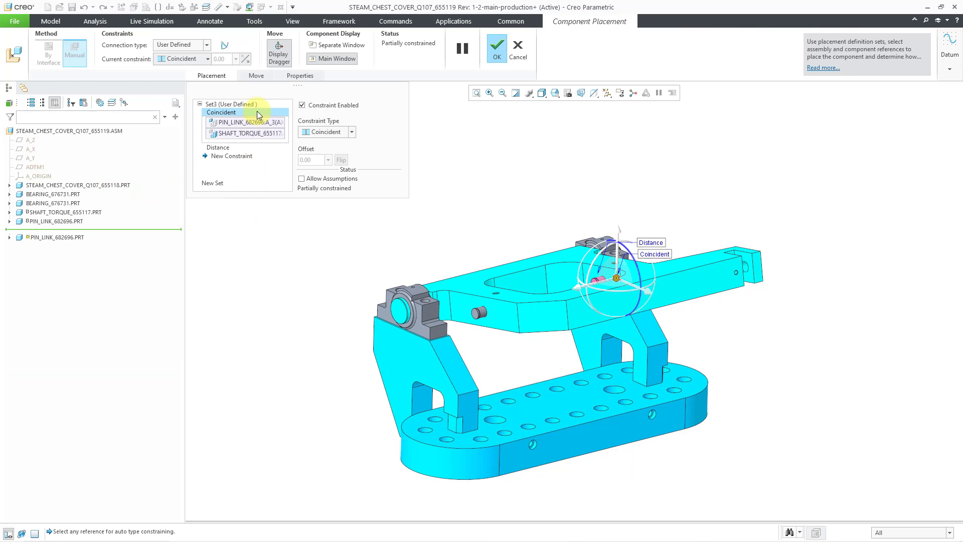
{"action": "left_click", "coordinate": [226, 46]}
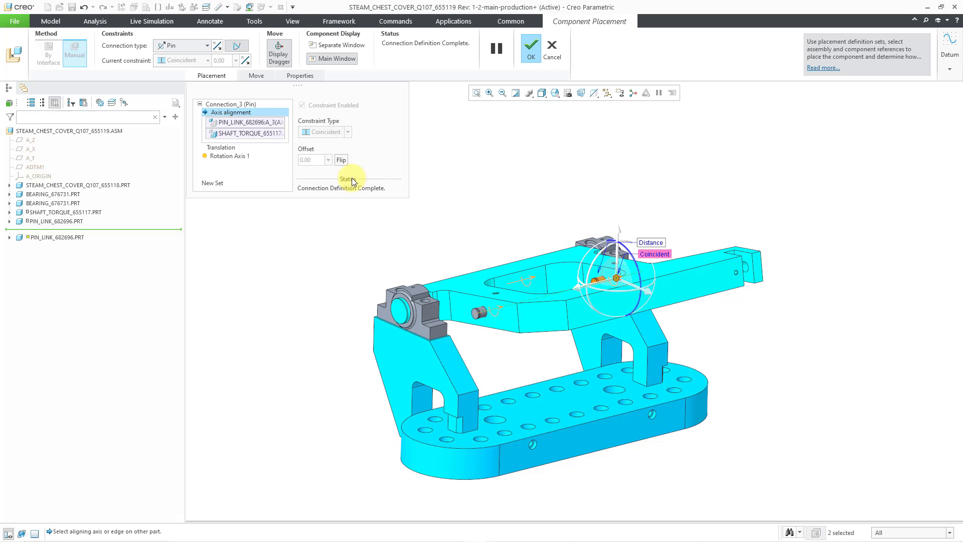
{"action": "left_click", "coordinate": [531, 56]}
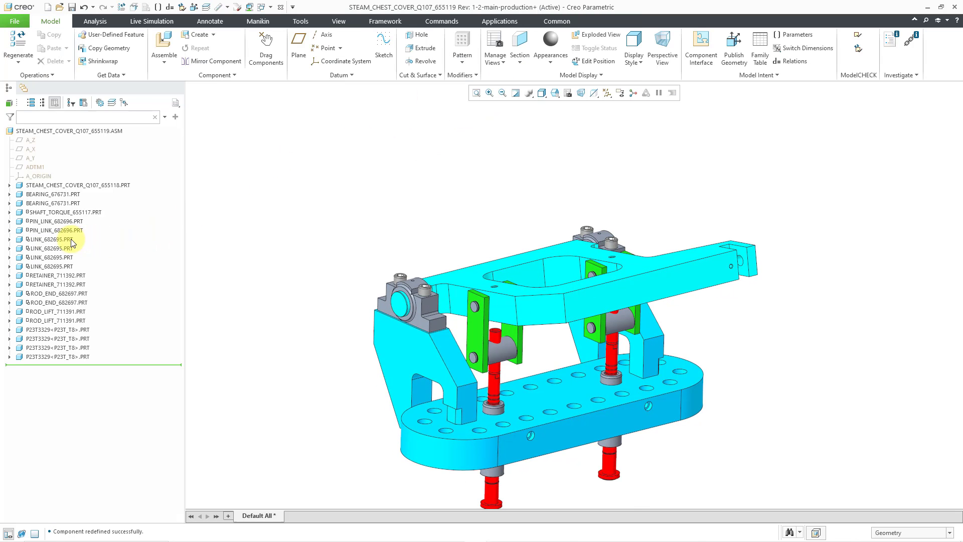
Redefine the first LINK_682695 by deleting its Parallel constraint and converting the remaining Coincident and Distance constraints to a Pin connection
{"action": "left_click", "coordinate": [62, 241]}
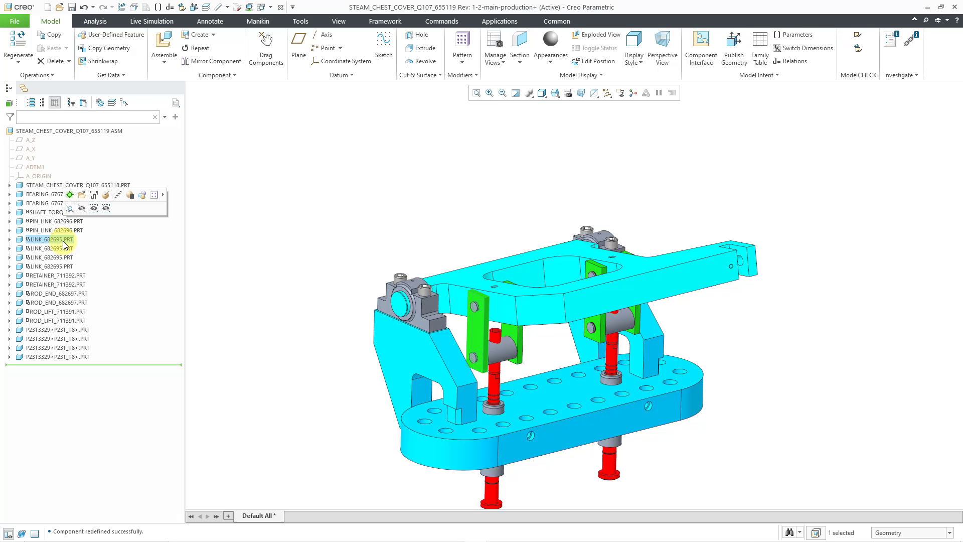
{"action": "left_click", "coordinate": [106, 195]}
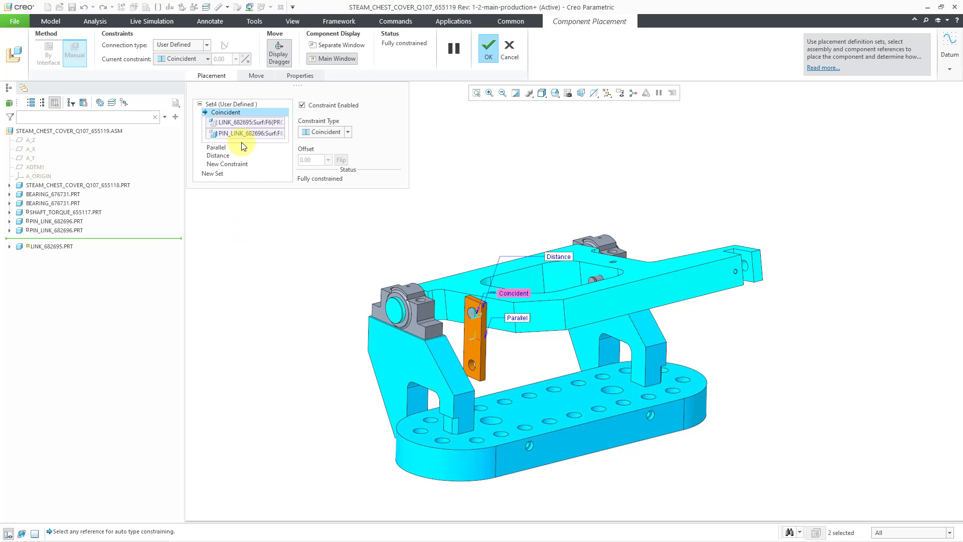
{"action": "scroll", "coordinate": [456, 316], "scroll_direction": "down", "scroll_amount": 4}
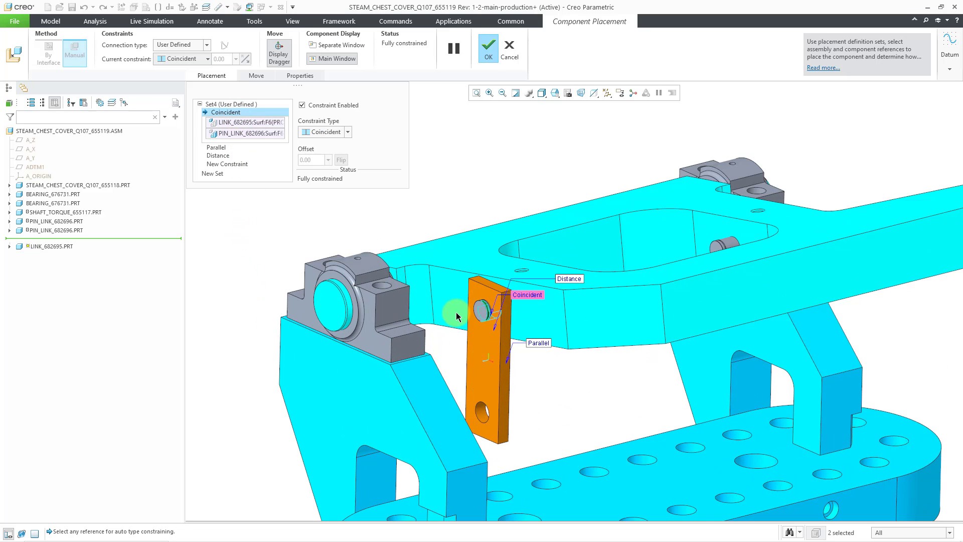
{"action": "scroll", "coordinate": [456, 316], "scroll_direction": "down", "scroll_amount": 2}
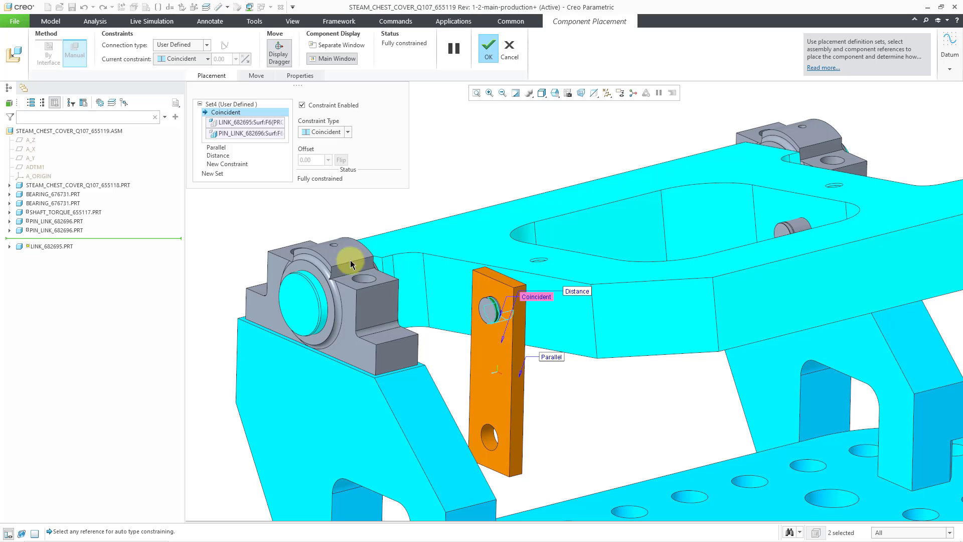
{"action": "left_click", "coordinate": [216, 148]}
{"action": "scroll", "coordinate": [543, 200], "scroll_direction": "up", "scroll_amount": 2}
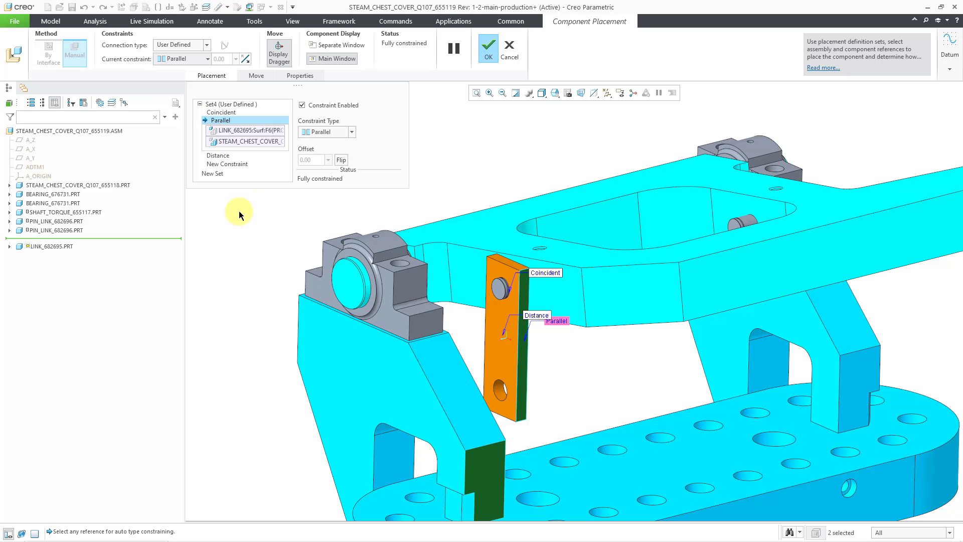
{"action": "left_click", "coordinate": [219, 155]}
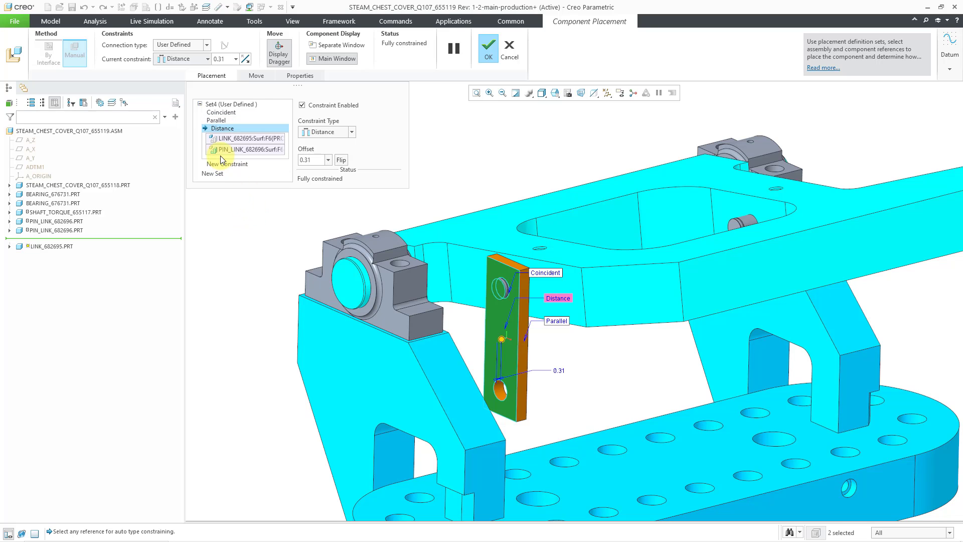
{"action": "left_click", "coordinate": [220, 121]}
{"action": "right_click", "coordinate": [220, 123]}
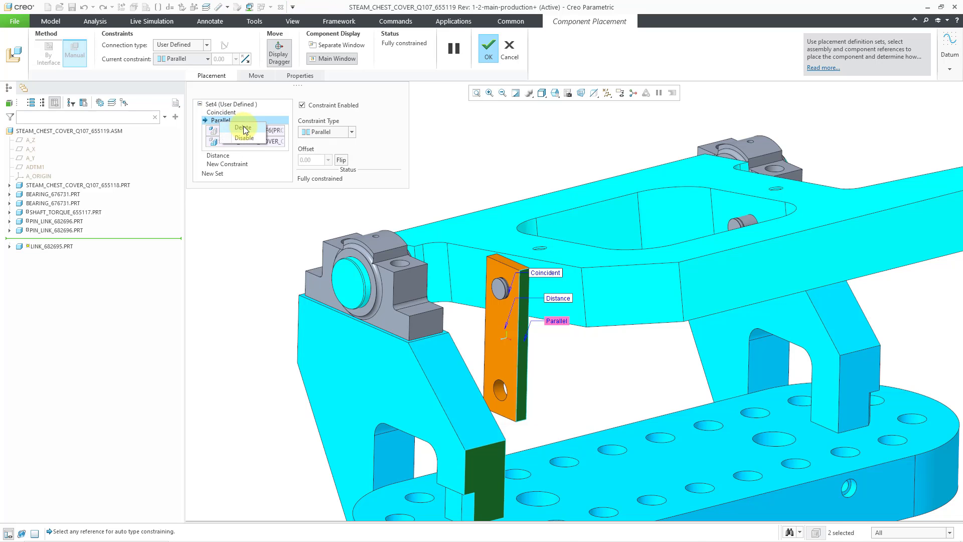
{"action": "left_click", "coordinate": [243, 130]}
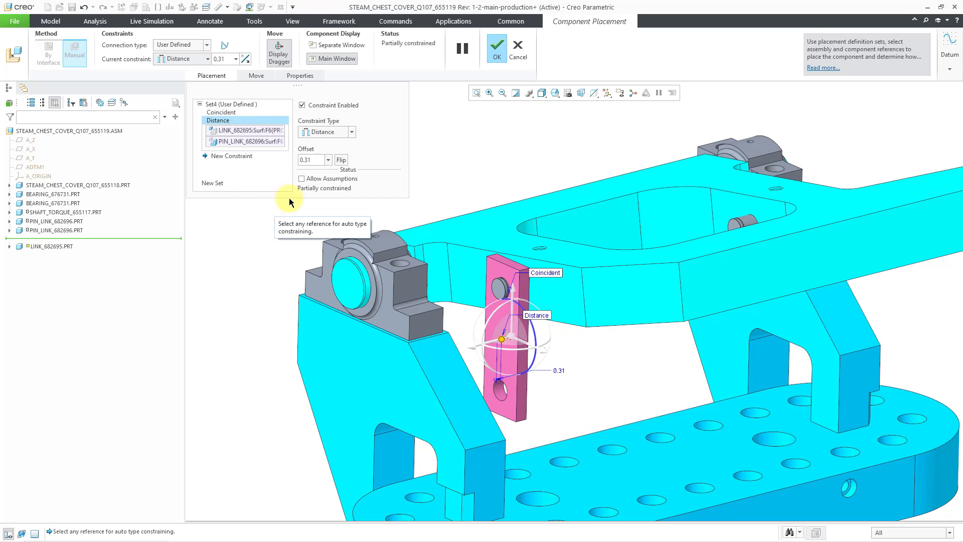
{"action": "left_click", "coordinate": [224, 50]}
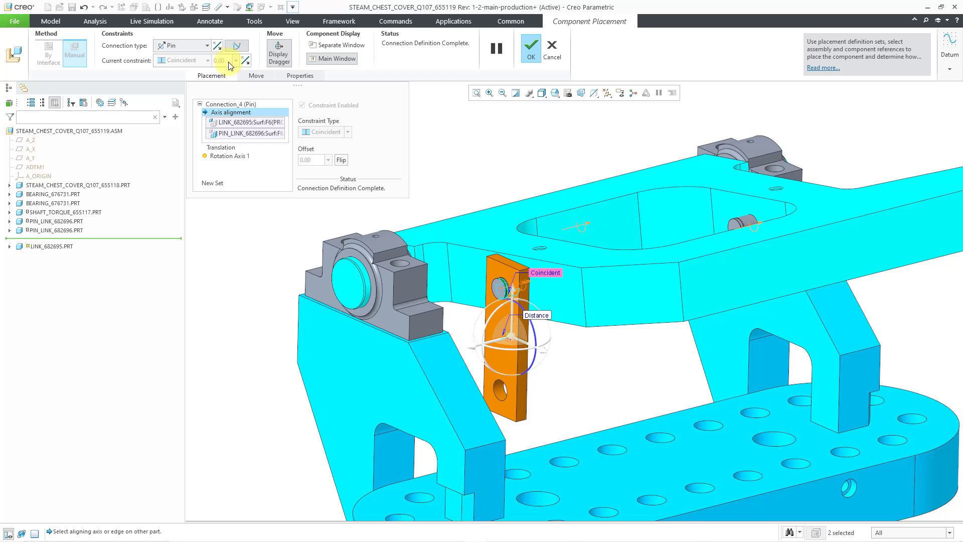
{"action": "left_click", "coordinate": [527, 54]}
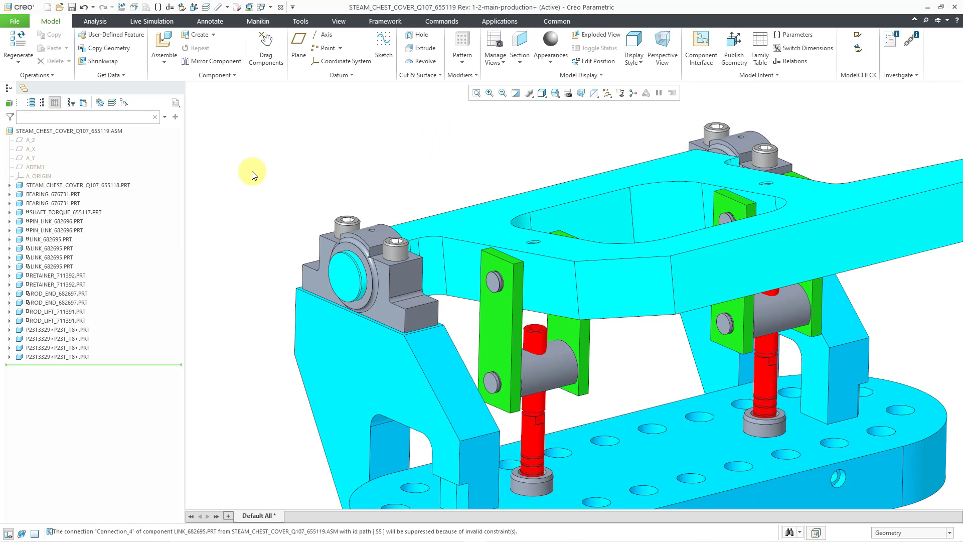
Review the two Coincident constraints and the Distance constraint that place the second LINK_682695, keeping its user-defined placement
{"action": "left_click", "coordinate": [54, 249]}
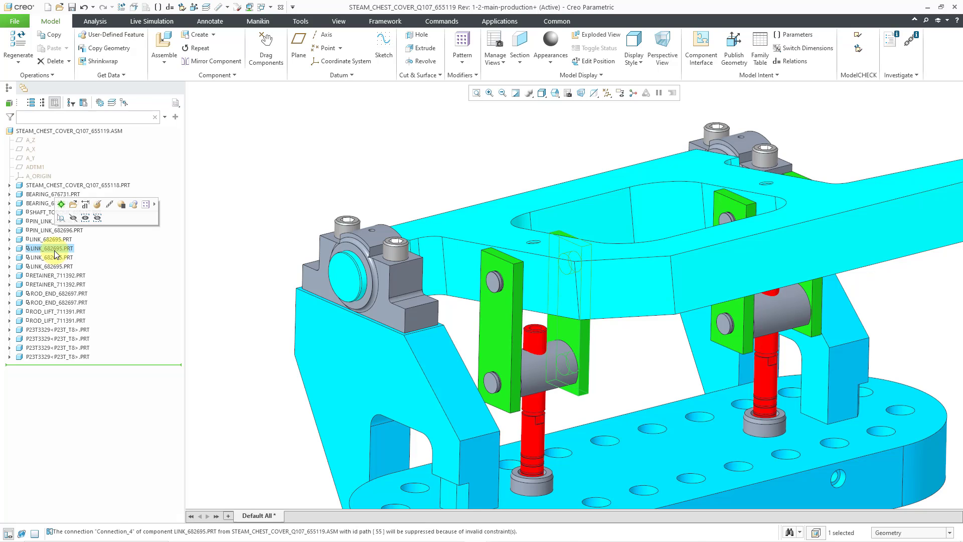
{"action": "left_click", "coordinate": [98, 204]}
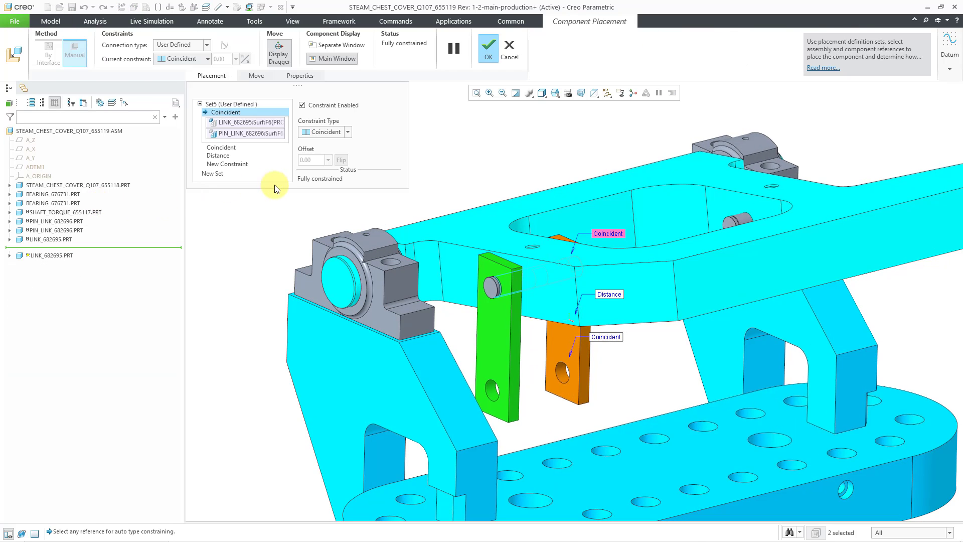
{"action": "left_click", "coordinate": [231, 148]}
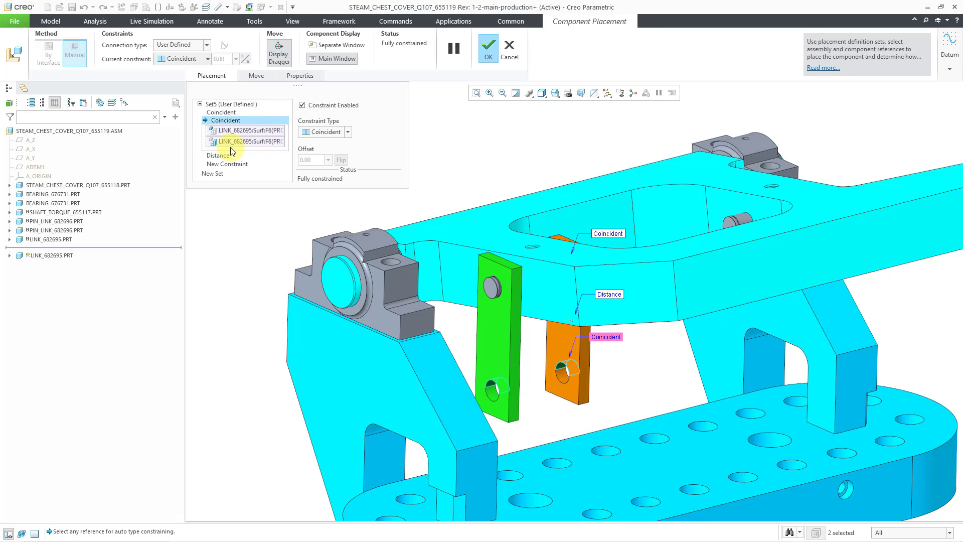
{"action": "left_click", "coordinate": [221, 156]}
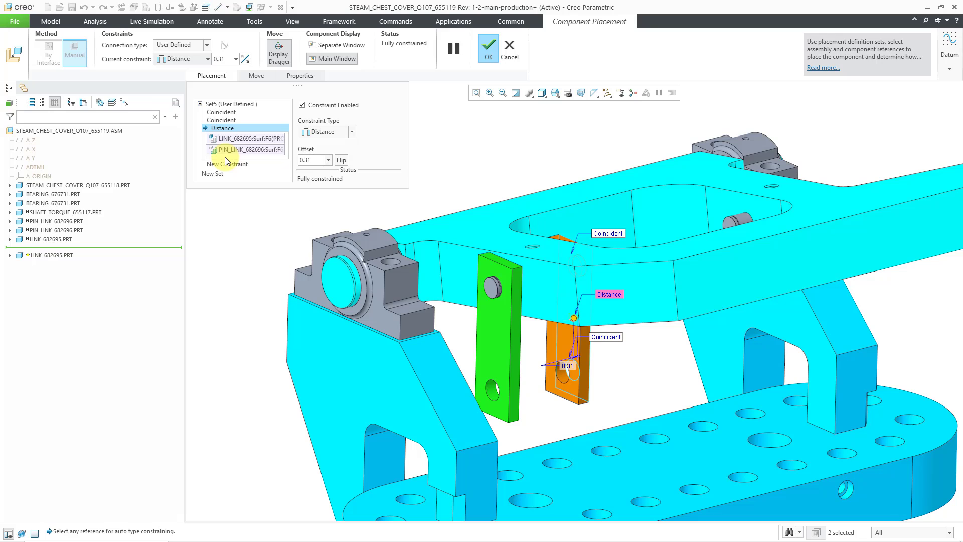
{"action": "left_click", "coordinate": [489, 51]}
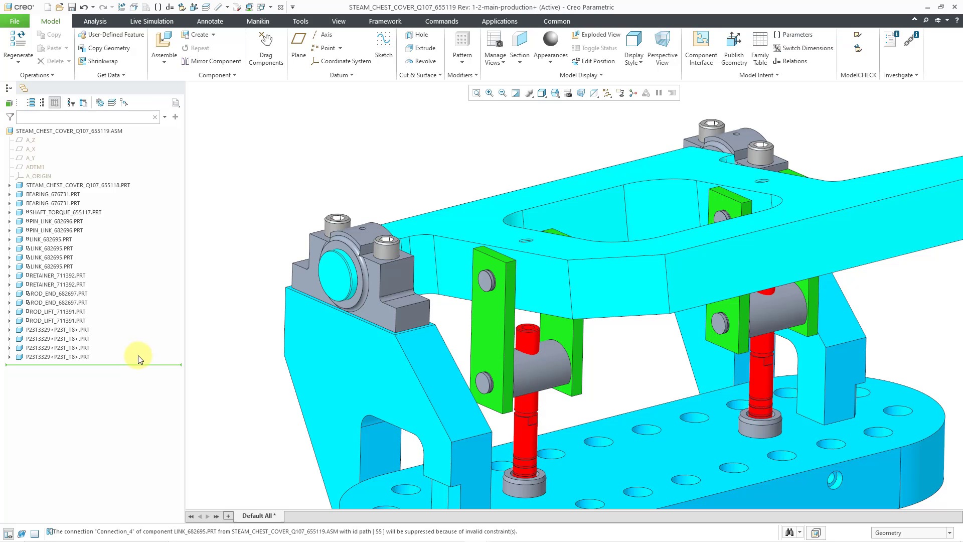
Roll the assembly back to just after the last LINK_682695, check its connections in Mechanism, and cancel out of that check
{"action": "left_click_drag", "start_coordinate": [139, 367], "coordinate": [140, 274]}
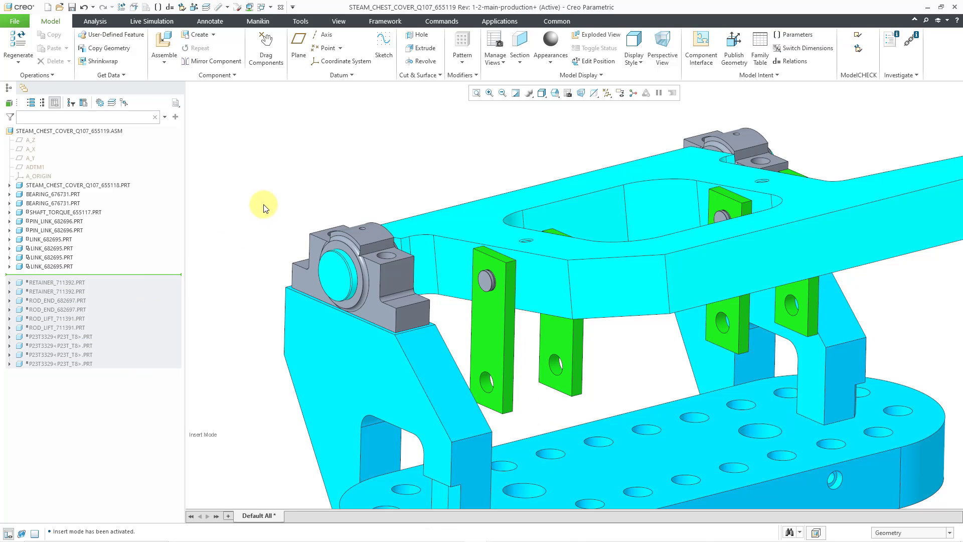
{"action": "left_click", "coordinate": [491, 19]}
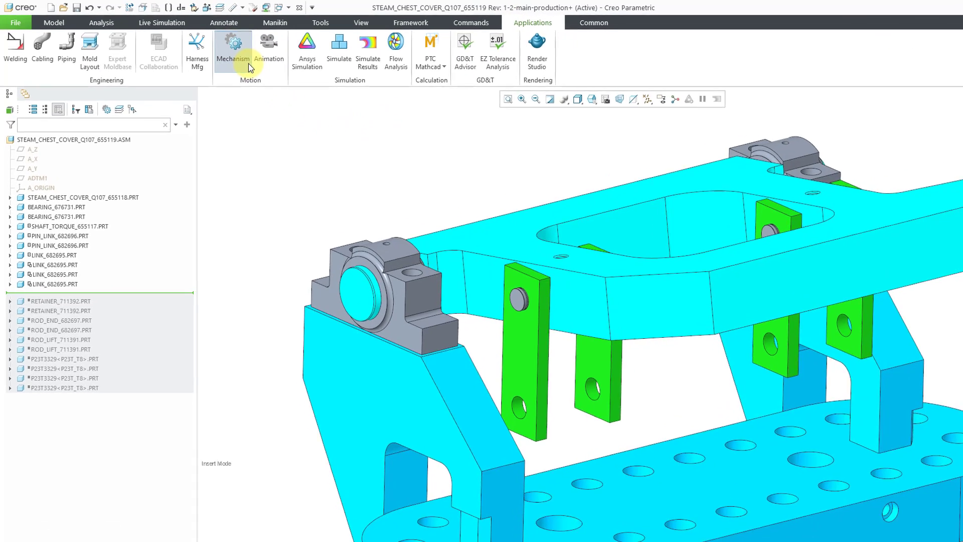
{"action": "left_click", "coordinate": [248, 63]}
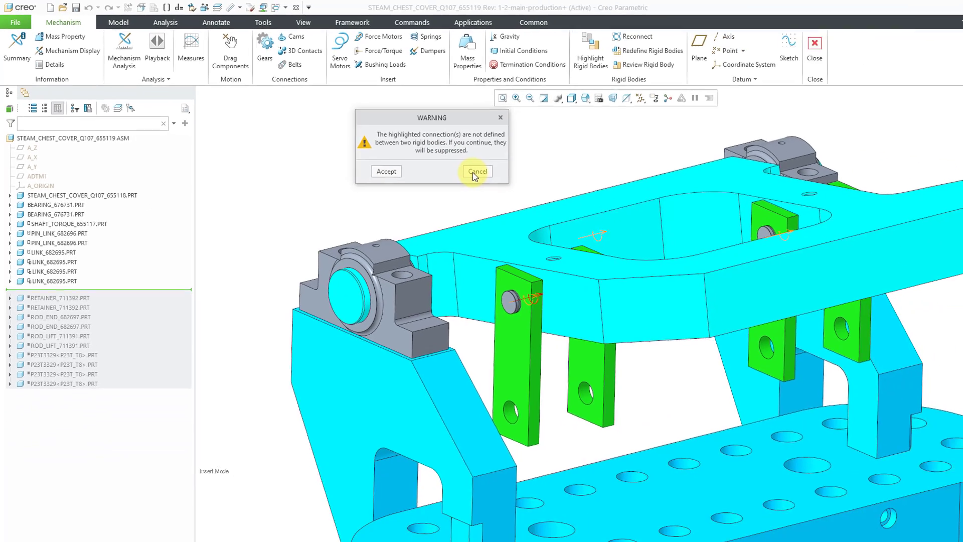
{"action": "left_click", "coordinate": [557, 201]}
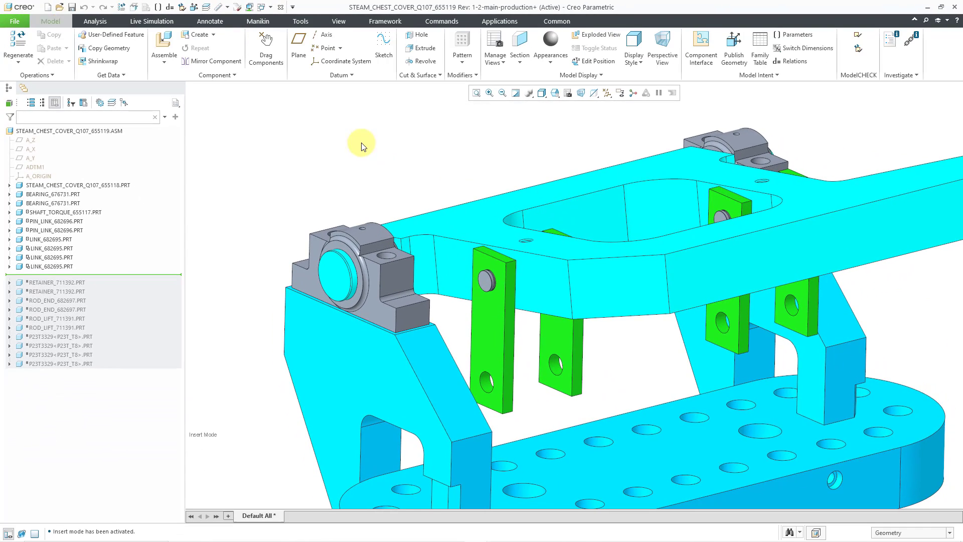
Delete the second LINK_682695's Coincident constraint to the neighbouring link's lower hole and convert its remaining constraints to a Pin connection
{"action": "left_click", "coordinate": [61, 248]}
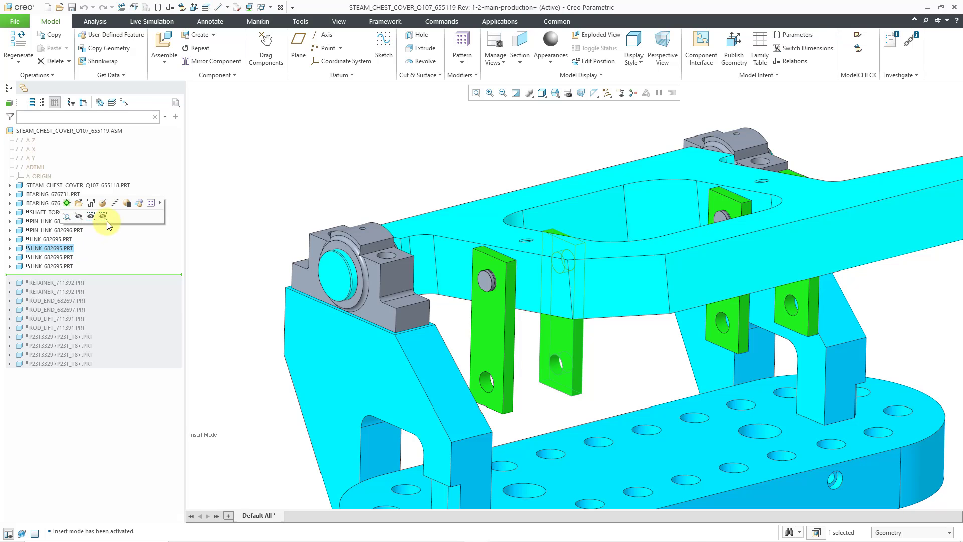
{"action": "left_click", "coordinate": [104, 204]}
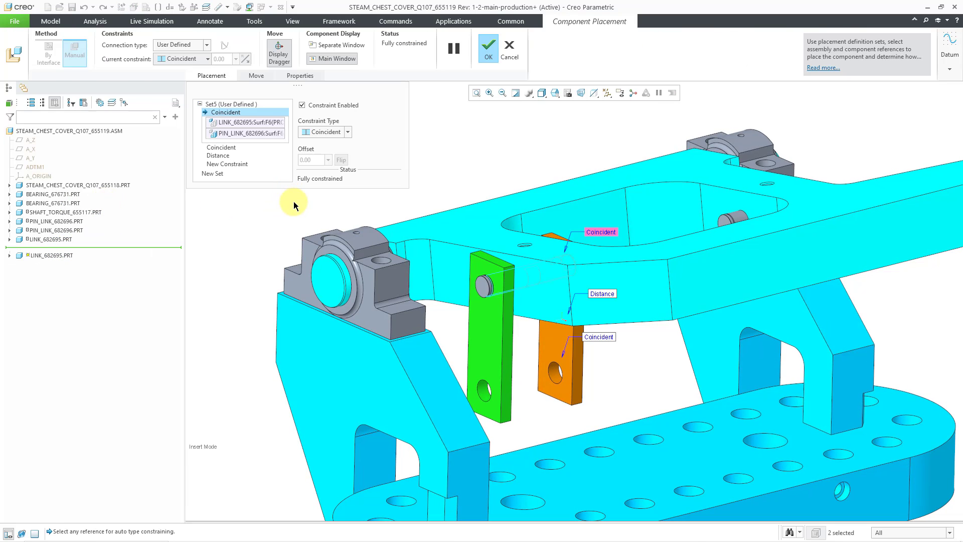
{"action": "left_click", "coordinate": [228, 147]}
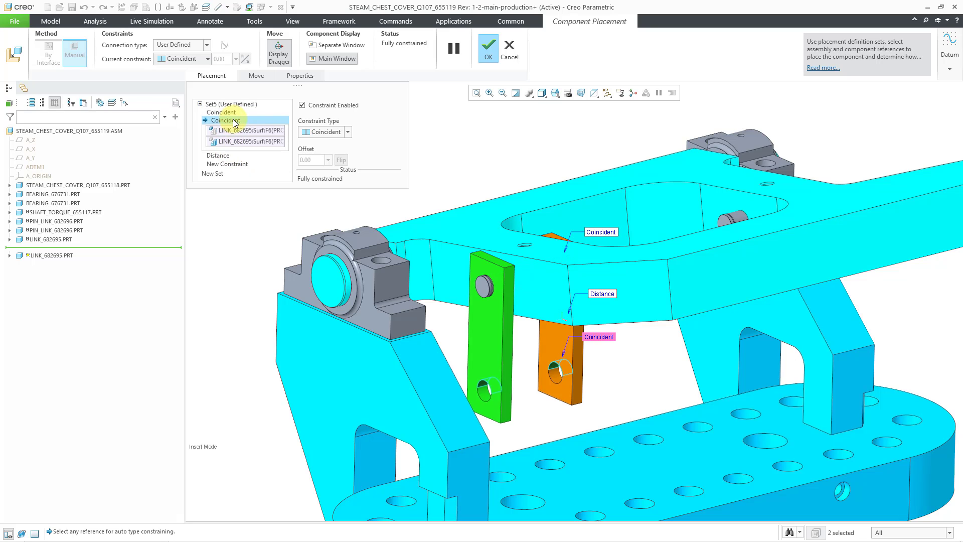
{"action": "left_click", "coordinate": [257, 125]}
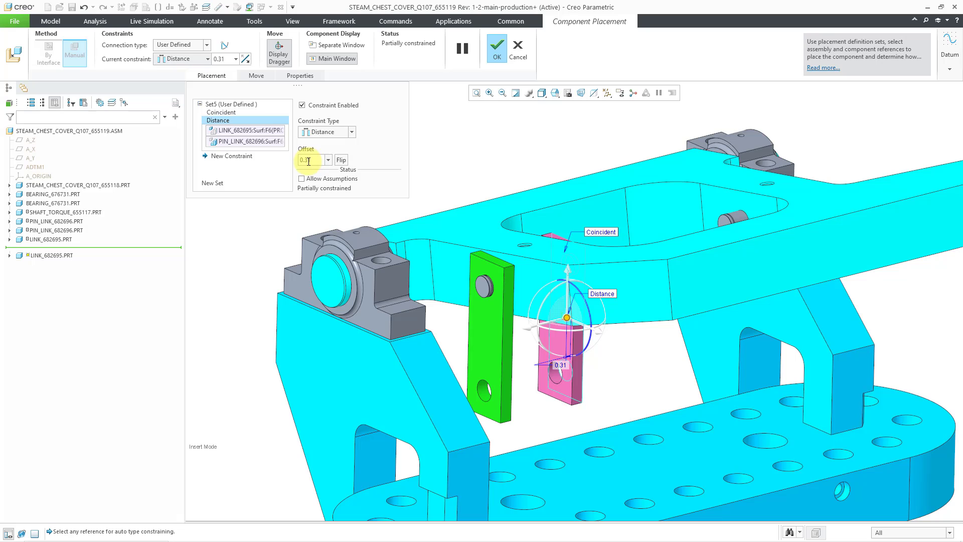
{"action": "left_click", "coordinate": [224, 46]}
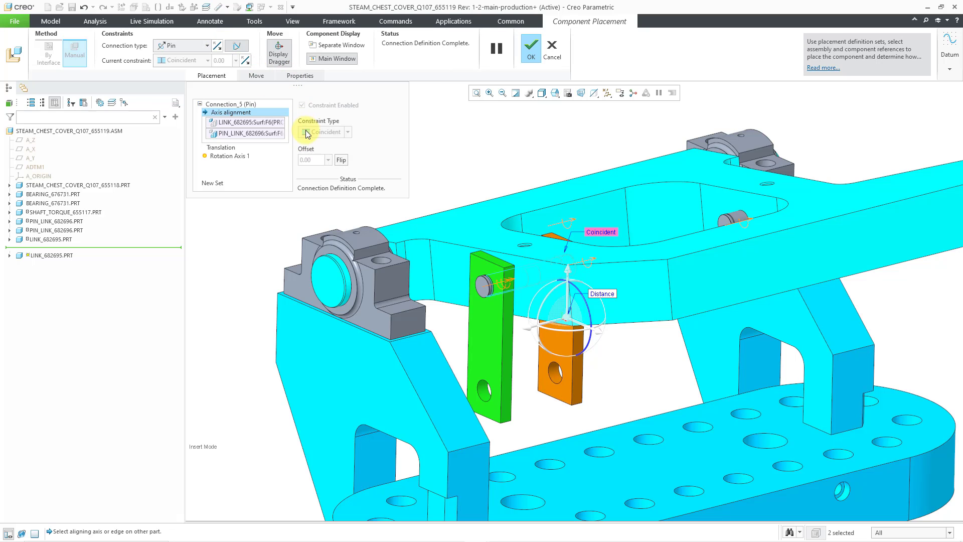
{"action": "left_click", "coordinate": [528, 52]}
Redefine the third LINK_682695 as a Pin connection, deleting its Coincident constraint to the other link's lower hole
{"action": "left_click", "coordinate": [50, 259]}
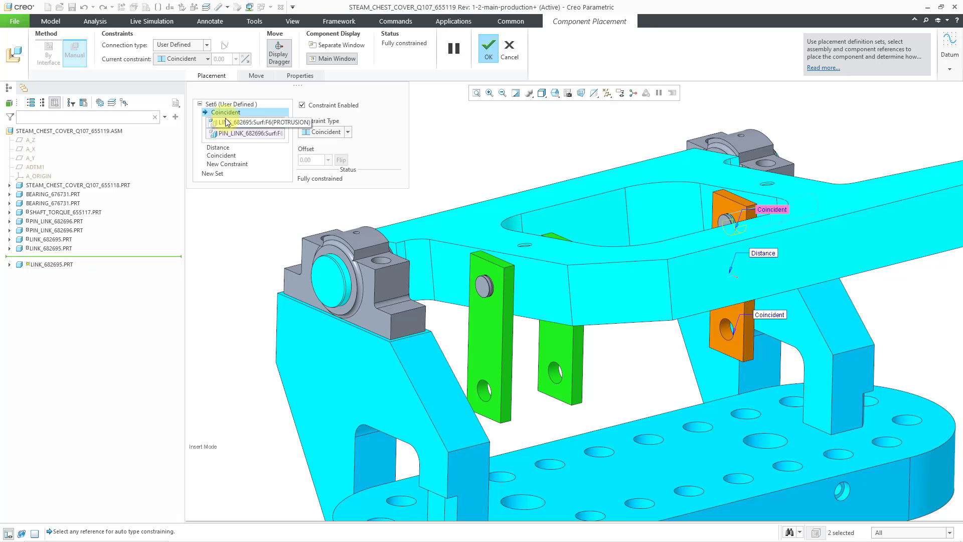
{"action": "left_click", "coordinate": [218, 147]}
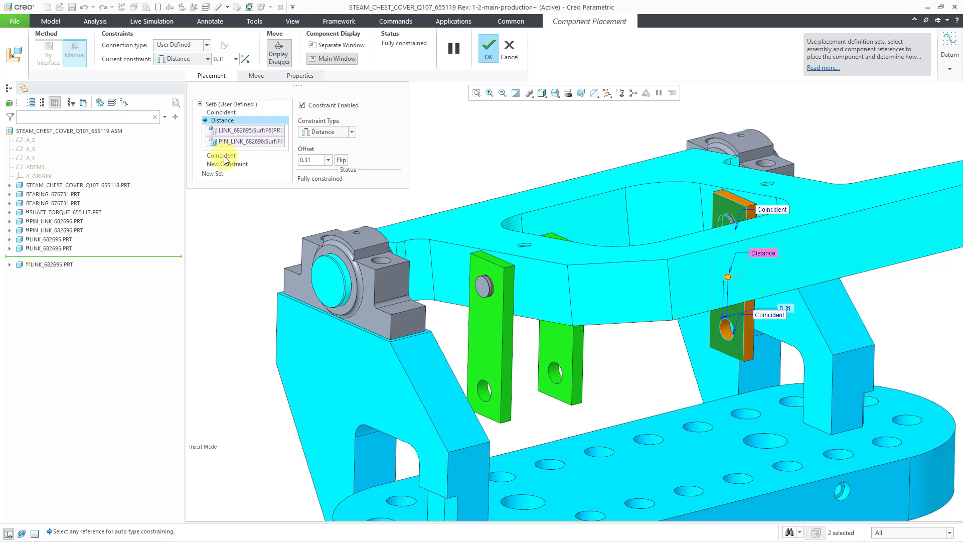
{"action": "left_click", "coordinate": [229, 157]}
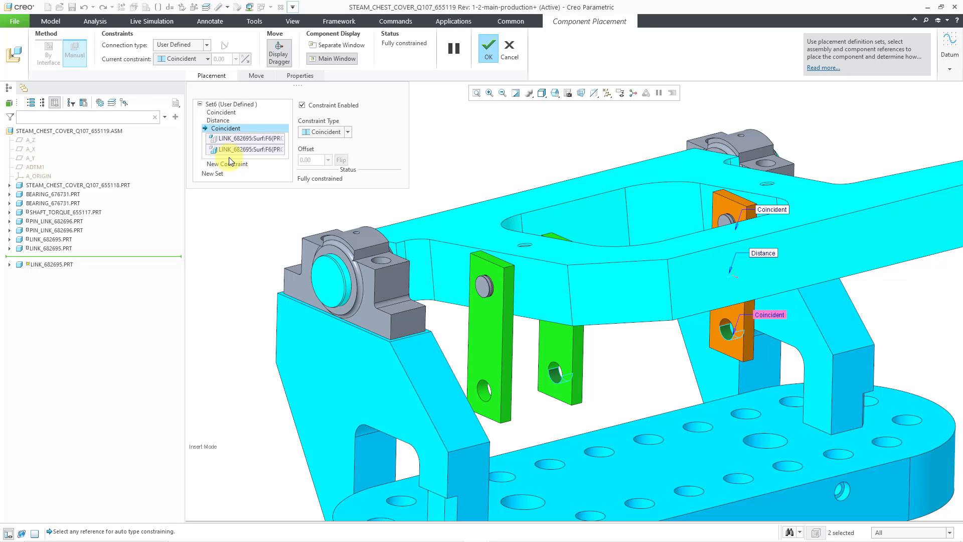
{"action": "right_click", "coordinate": [233, 129]}
{"action": "left_click", "coordinate": [253, 133]}
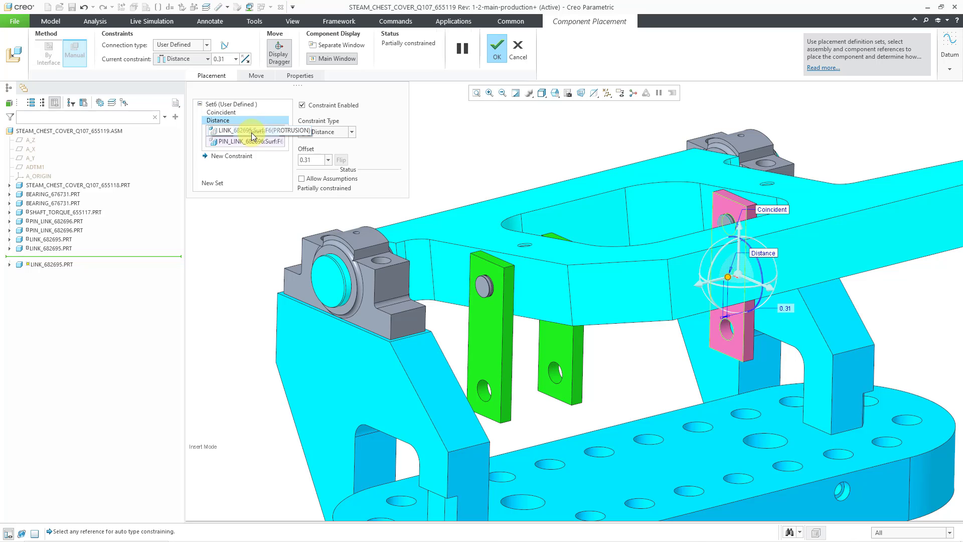
{"action": "left_click", "coordinate": [224, 45]}
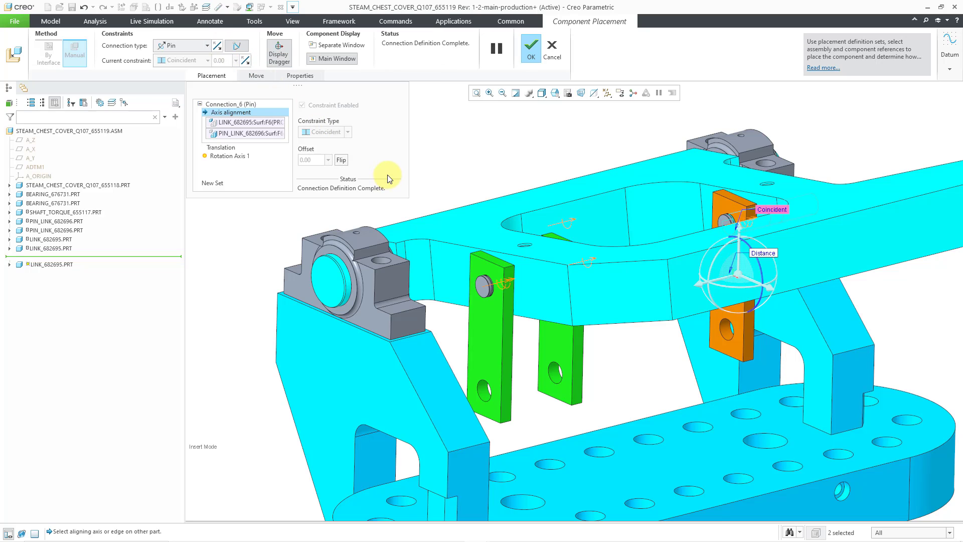
{"action": "left_click", "coordinate": [531, 50]}
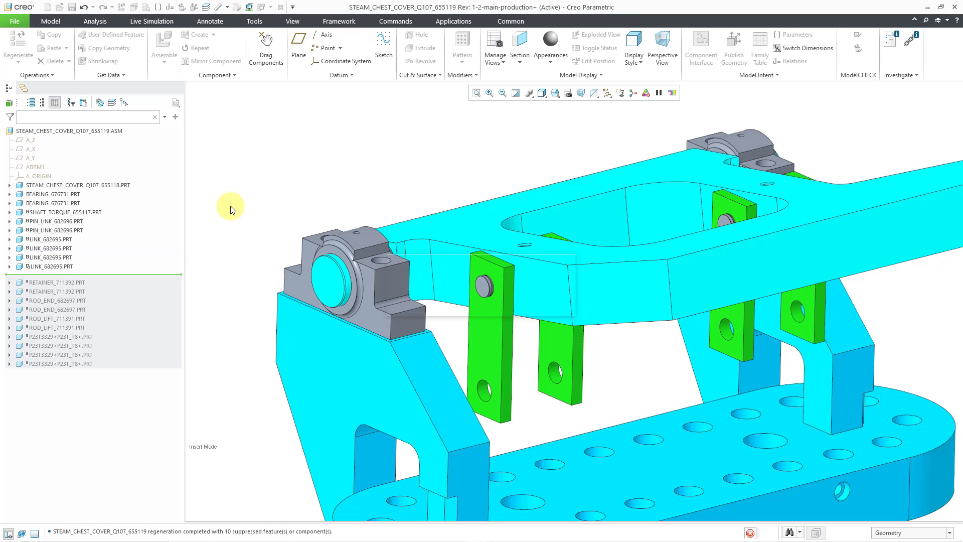
Redefine the fourth LINK_682695 as a Pin connection after removing its link-to-link Coincident constraint
{"action": "left_click", "coordinate": [60, 266]}
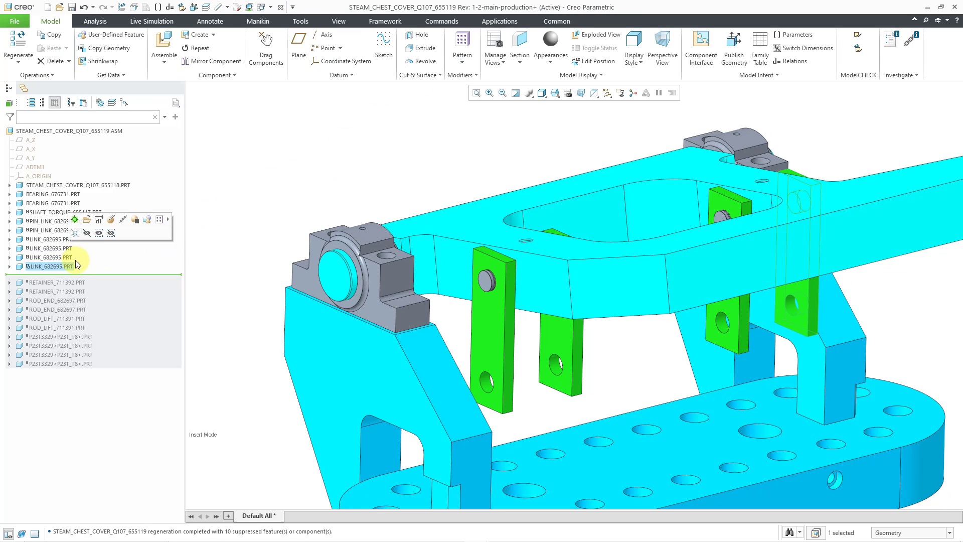
{"action": "left_click", "coordinate": [113, 220]}
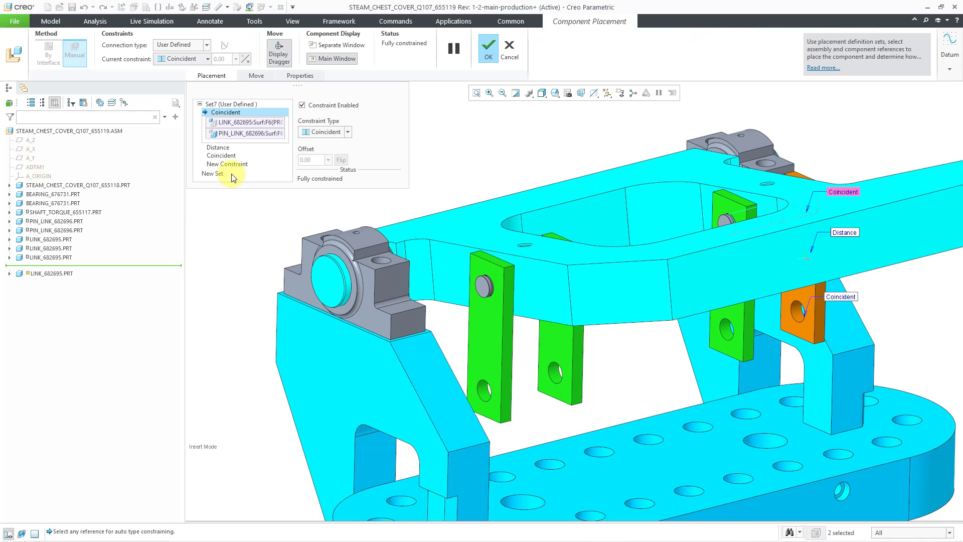
{"action": "left_click", "coordinate": [230, 156]}
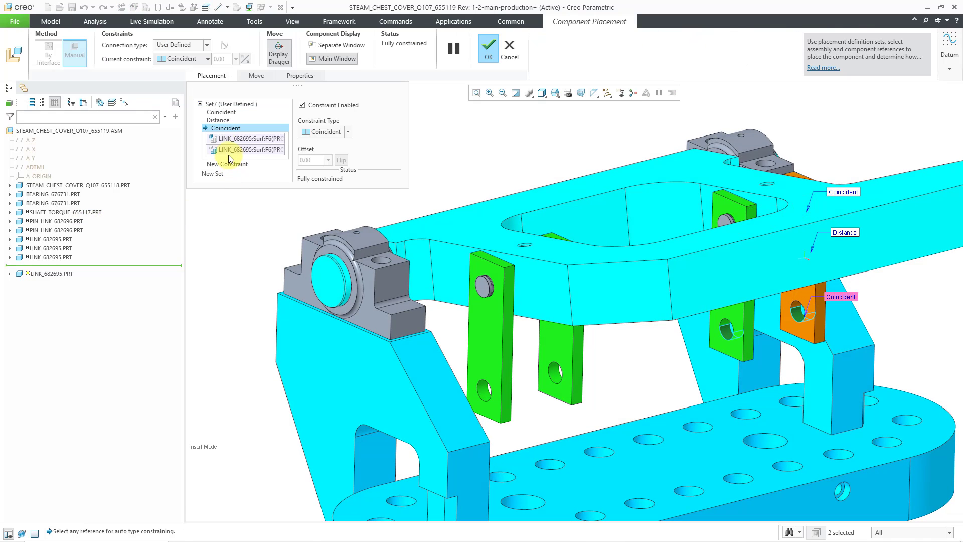
{"action": "right_click", "coordinate": [227, 127]}
{"action": "left_click", "coordinate": [263, 135]}
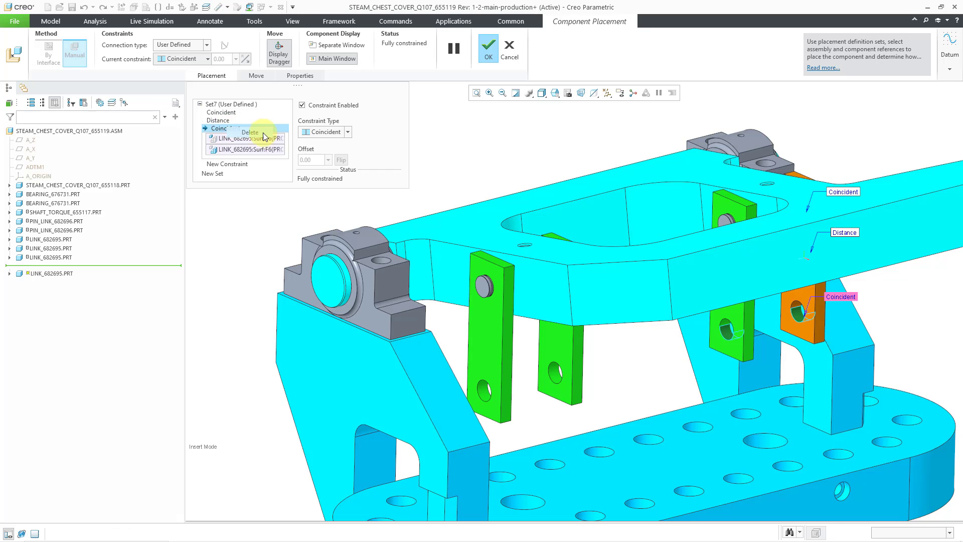
{"action": "left_click", "coordinate": [227, 46]}
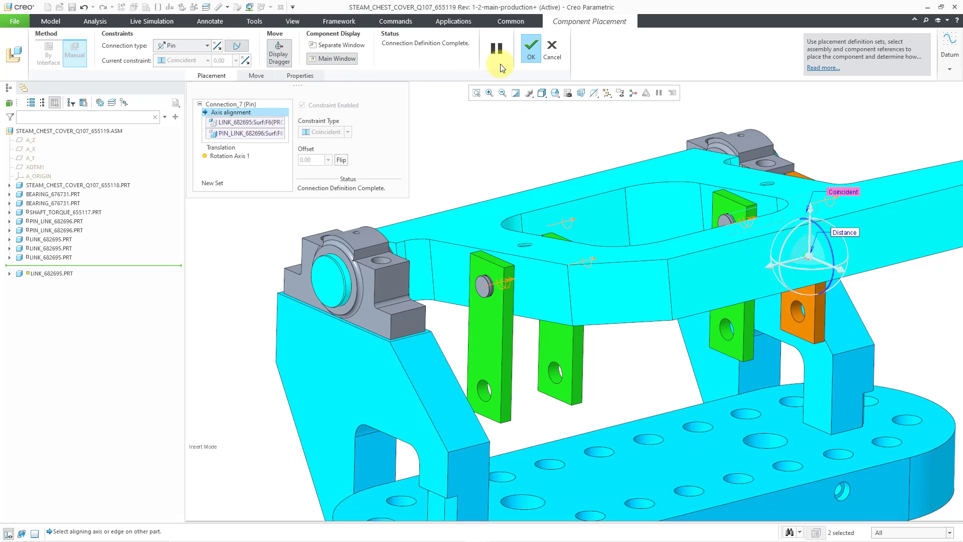
{"action": "left_click", "coordinate": [523, 56]}
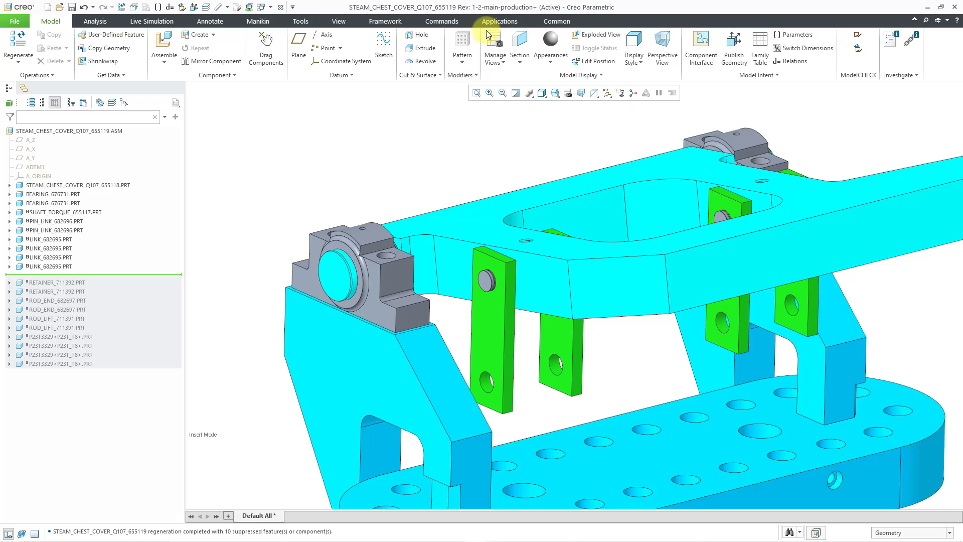
Open the Mechanism application to check the connections of the pins and all four links
{"action": "left_click", "coordinate": [493, 22]}
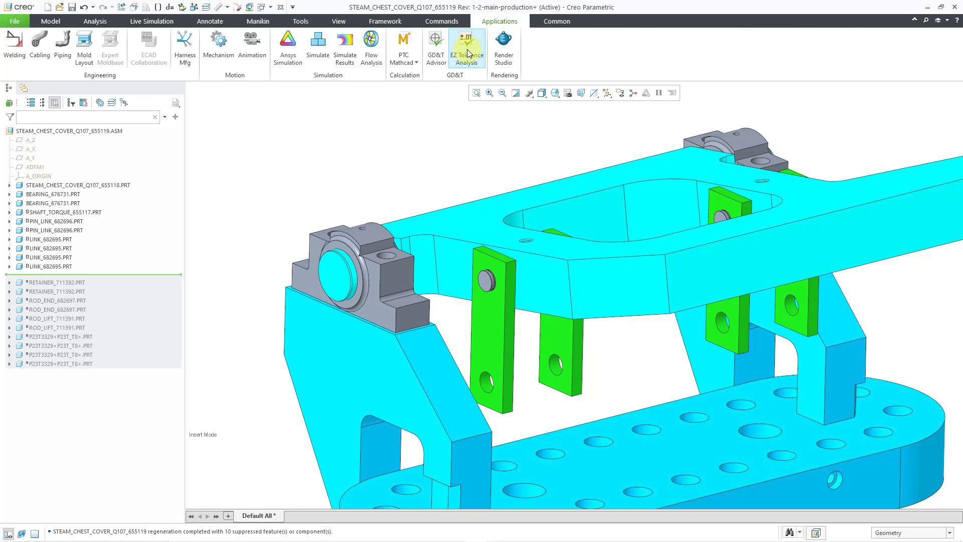
{"action": "left_click", "coordinate": [228, 62]}
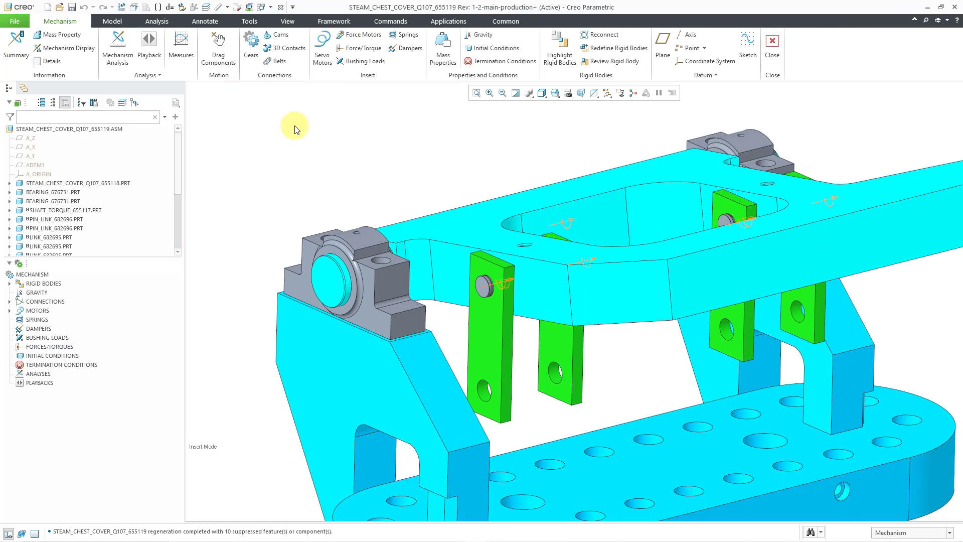
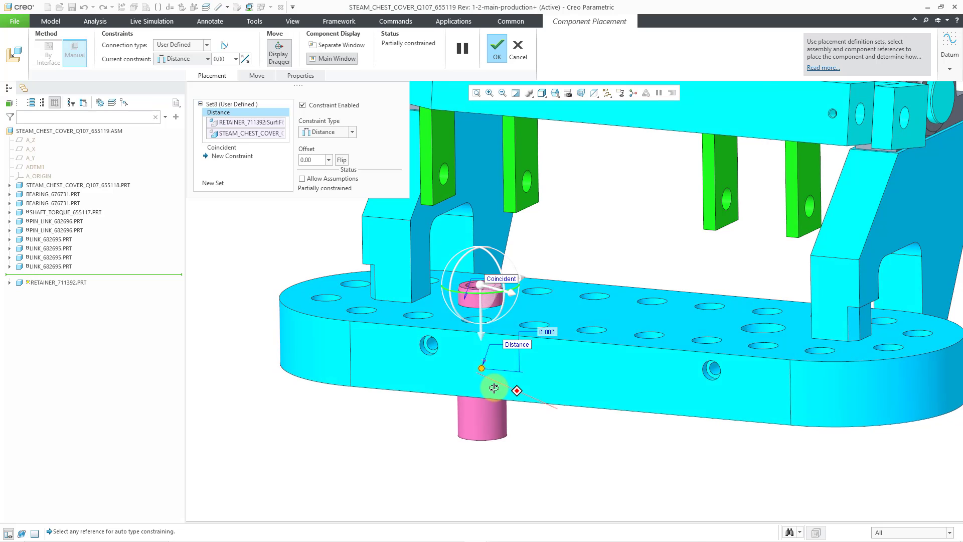
Replace the first RETAINER_711392's Distance and Coincident constraints with an empty Pin connection
{"action": "scroll", "coordinate": [581, 405], "scroll_direction": "up", "scroll_amount": 3}
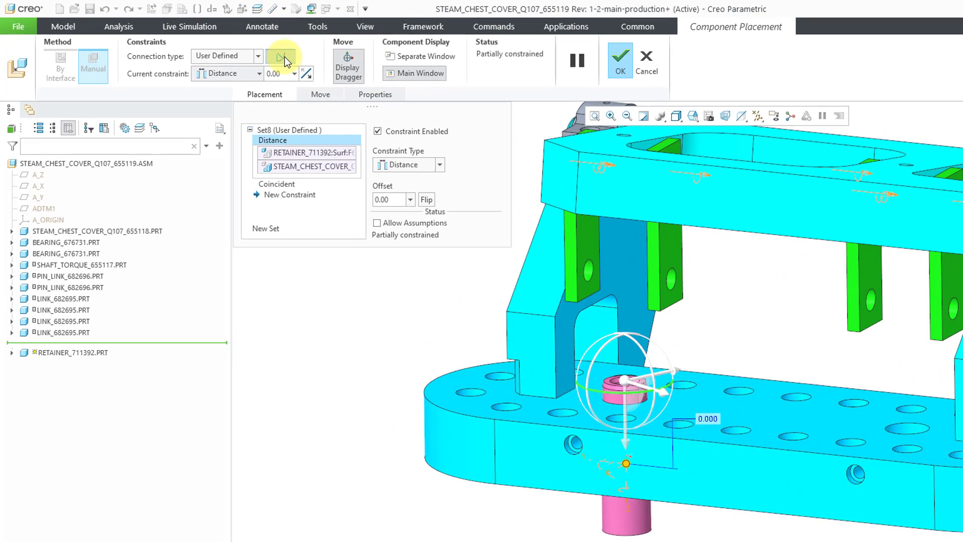
{"action": "left_click", "coordinate": [285, 57]}
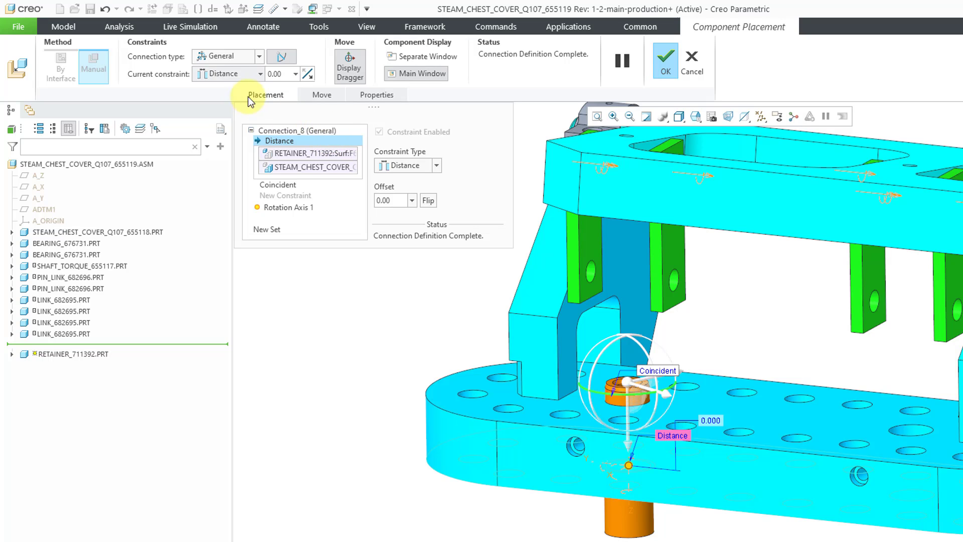
{"action": "right_click", "coordinate": [317, 128]}
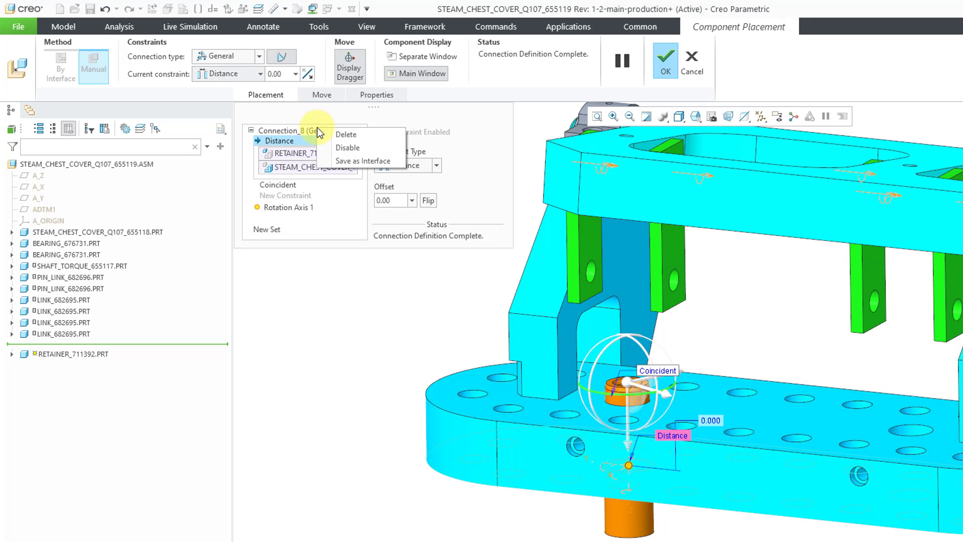
{"action": "left_click", "coordinate": [348, 134]}
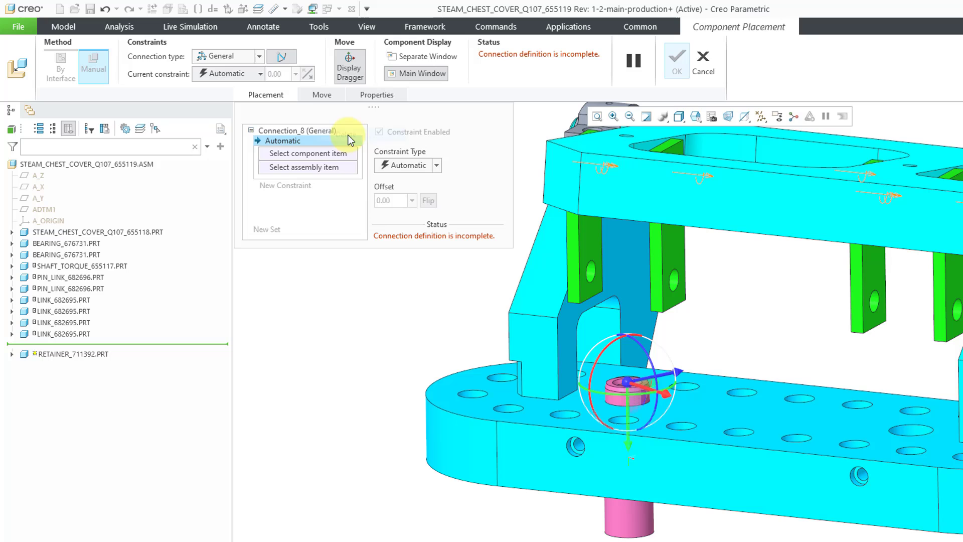
{"action": "left_click", "coordinate": [258, 57]}
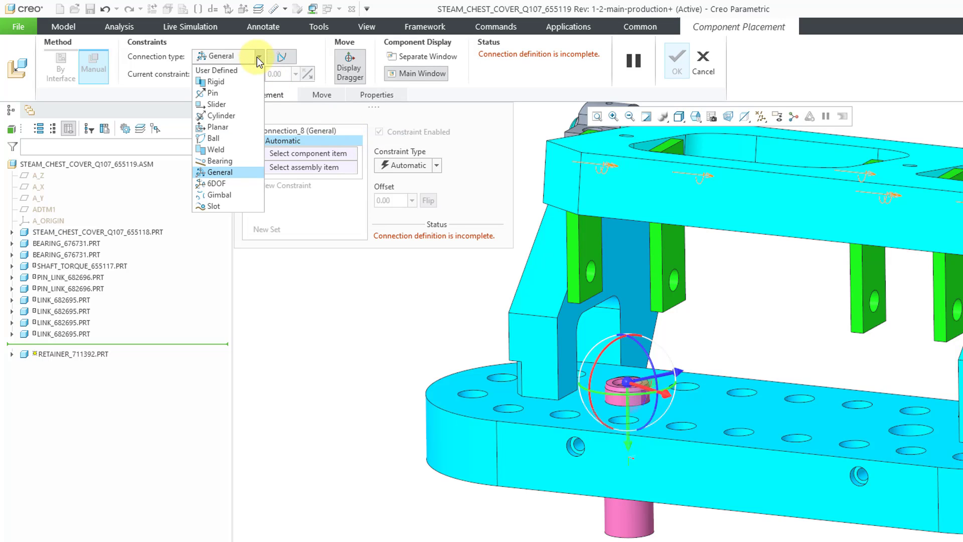
{"action": "left_click", "coordinate": [211, 92]}
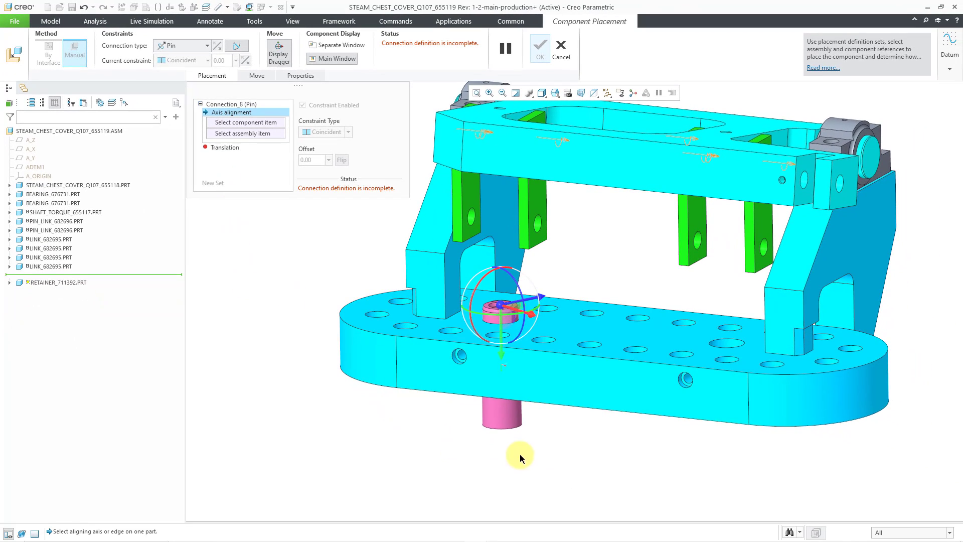
Define the Pin's Axis alignment between the retainer's outer cylindrical surface and its hole in the steam chest cover
{"action": "left_click", "coordinate": [501, 417]}
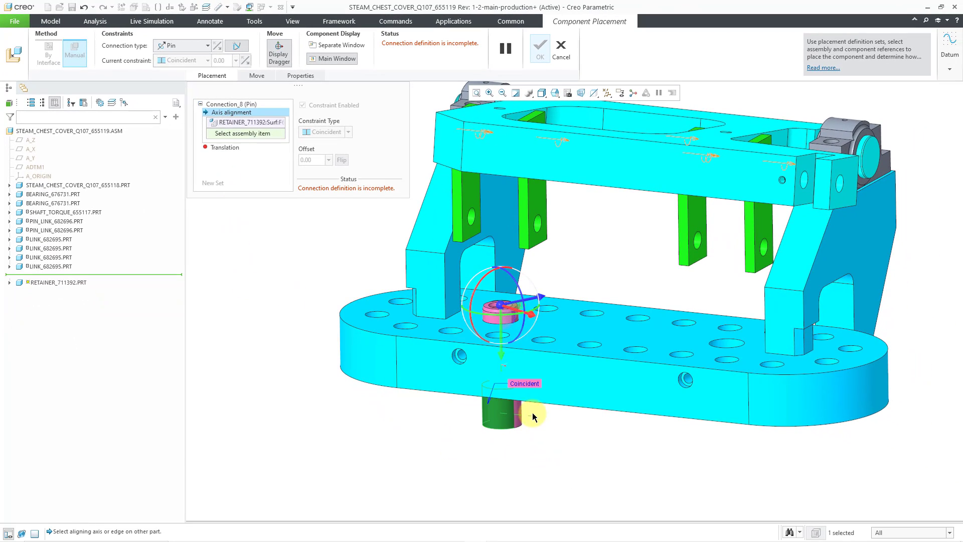
{"action": "middle_click_drag", "start_coordinate": [504, 417], "coordinate": [535, 456]}
{"action": "scroll", "coordinate": [495, 438], "scroll_direction": "up", "scroll_amount": 5}
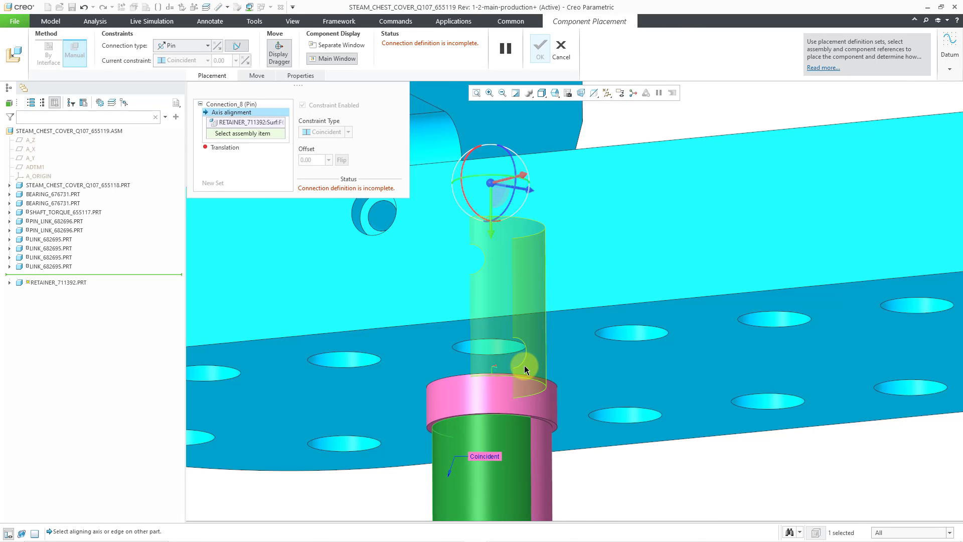
{"action": "left_click", "coordinate": [525, 367]}
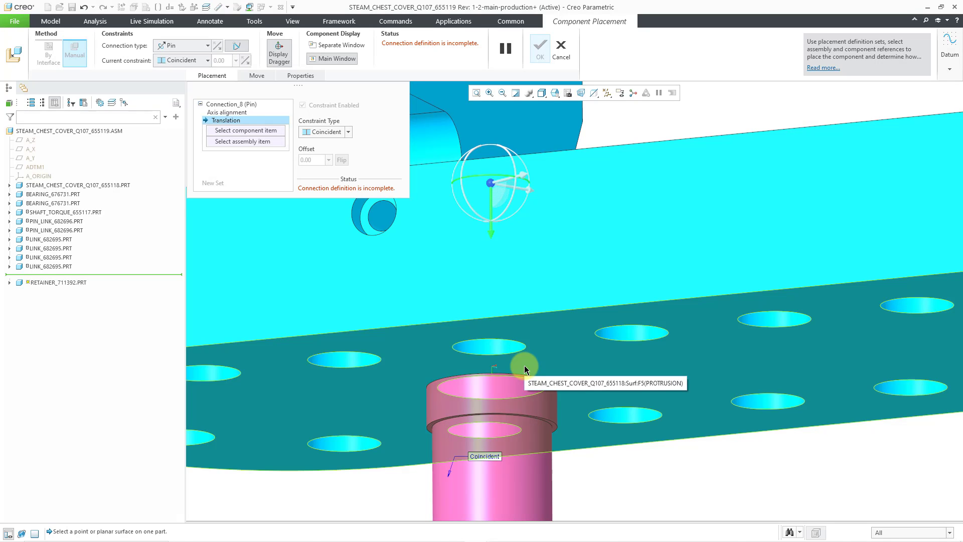
Define the first retainer Pin's Translation as Coincident between the cover's underside and the retainer's annular top face, and accept the placement
{"action": "left_click", "coordinate": [525, 369]}
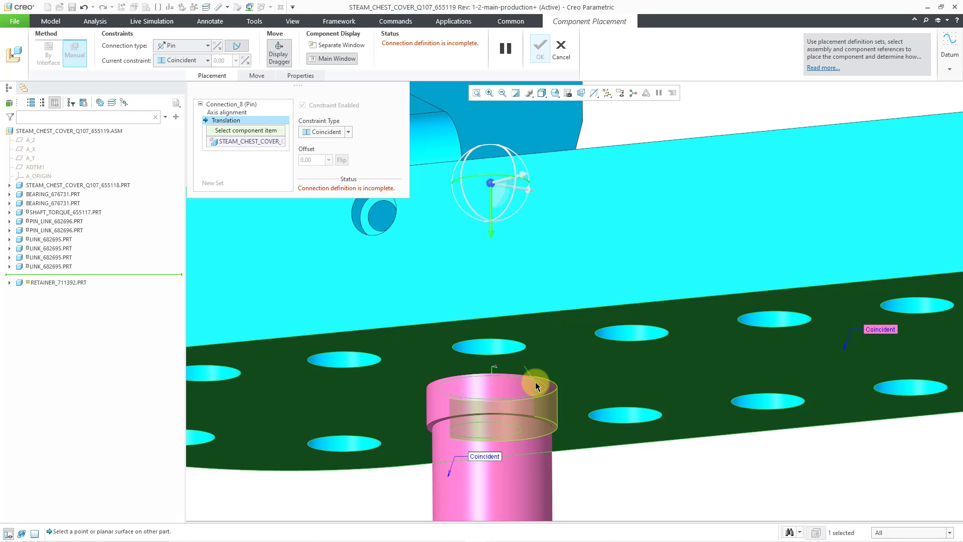
{"action": "right_click", "coordinate": [534, 378]}
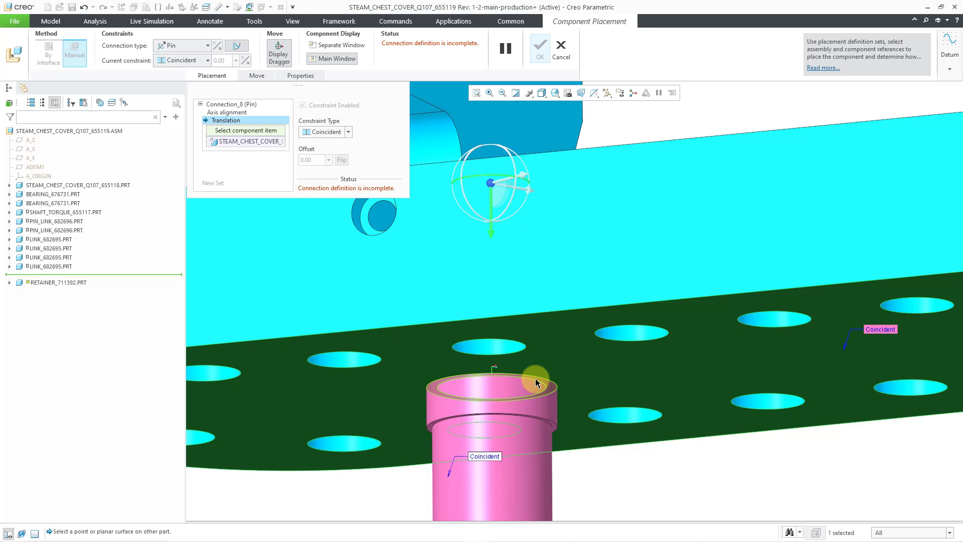
{"action": "left_click", "coordinate": [534, 378]}
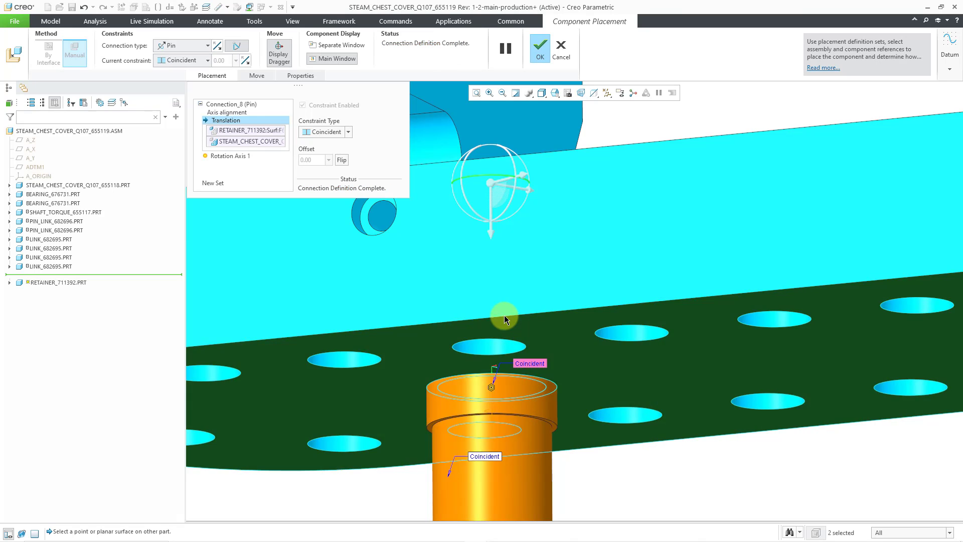
{"action": "scroll", "coordinate": [505, 315], "scroll_direction": "up", "scroll_amount": 5}
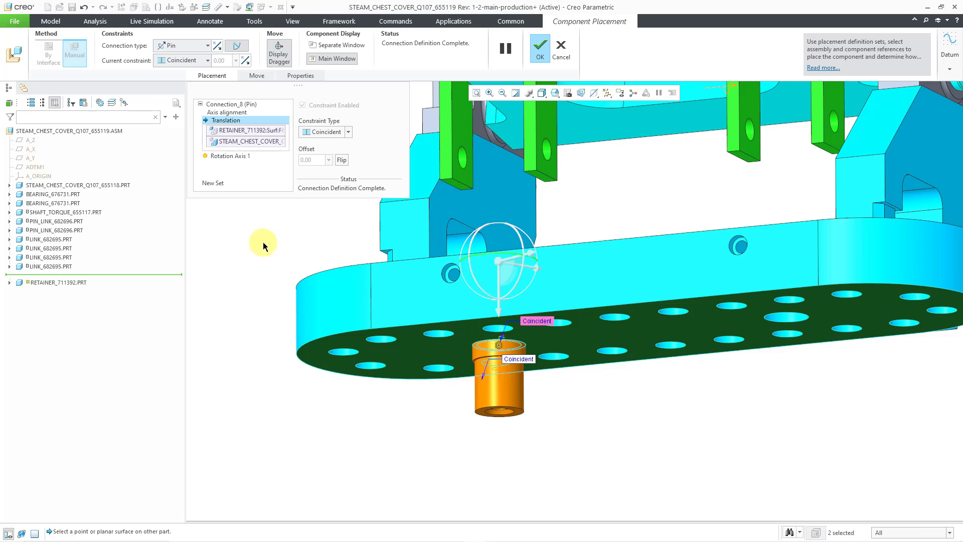
{"action": "left_click", "coordinate": [539, 56]}
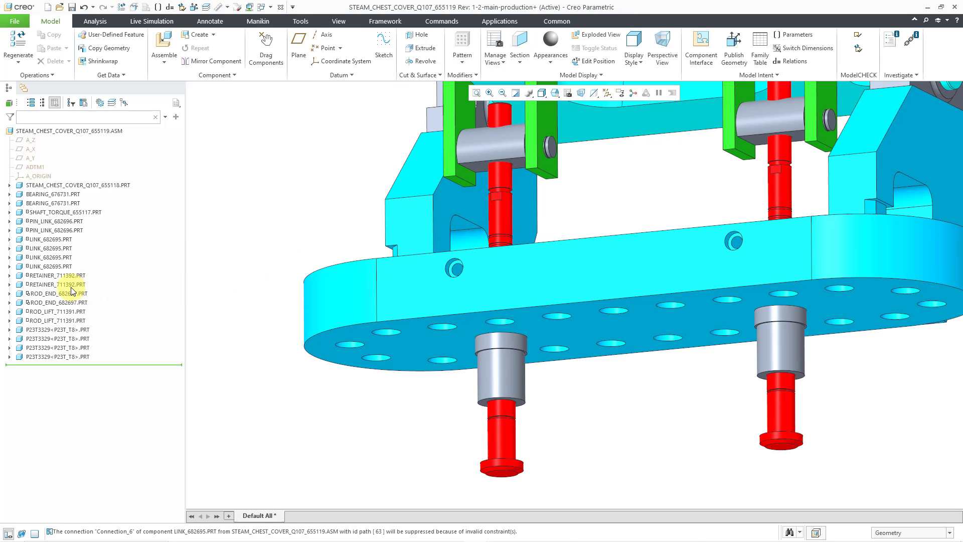
Replace the second RETAINER_711392's Distance and Coincident constraints with an empty Pin connection
{"action": "left_click", "coordinate": [65, 285]}
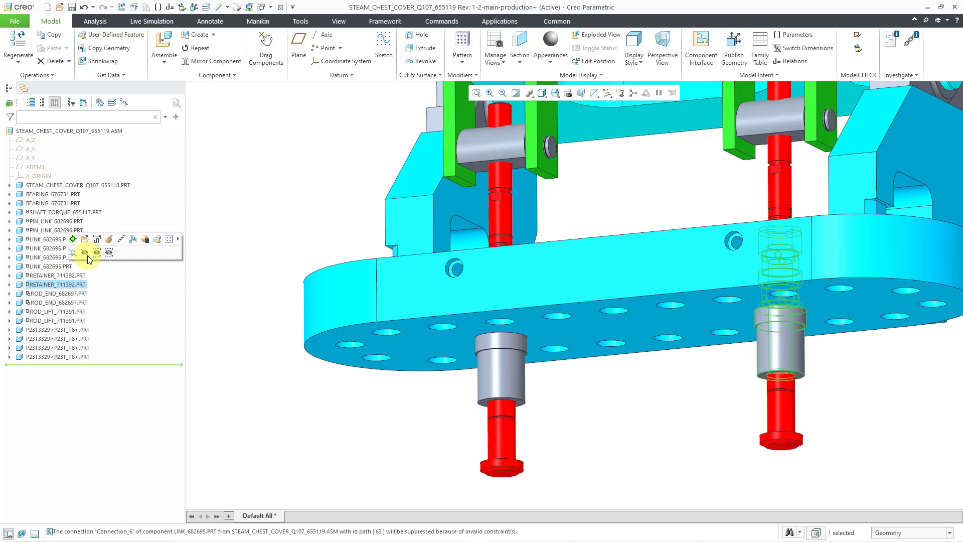
{"action": "left_click", "coordinate": [109, 239]}
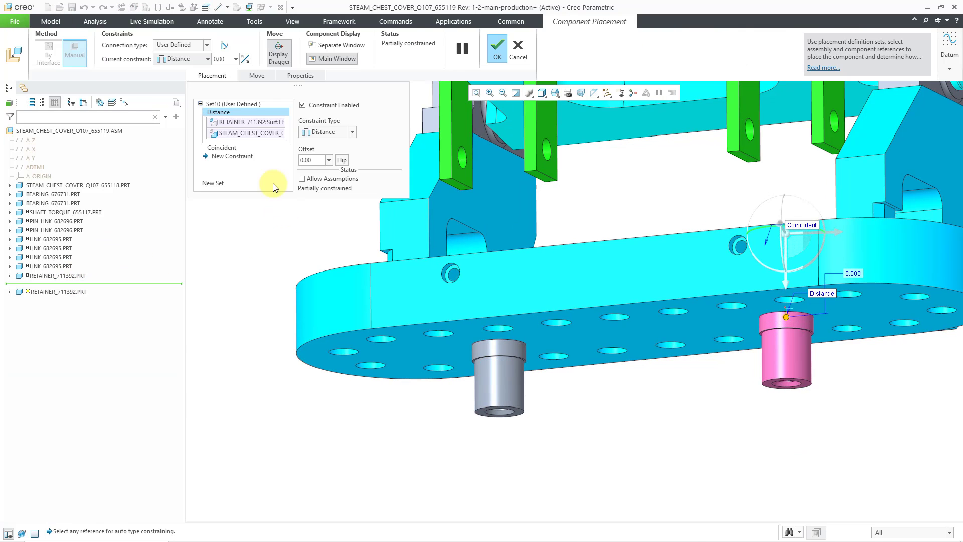
{"action": "right_click", "coordinate": [225, 115]}
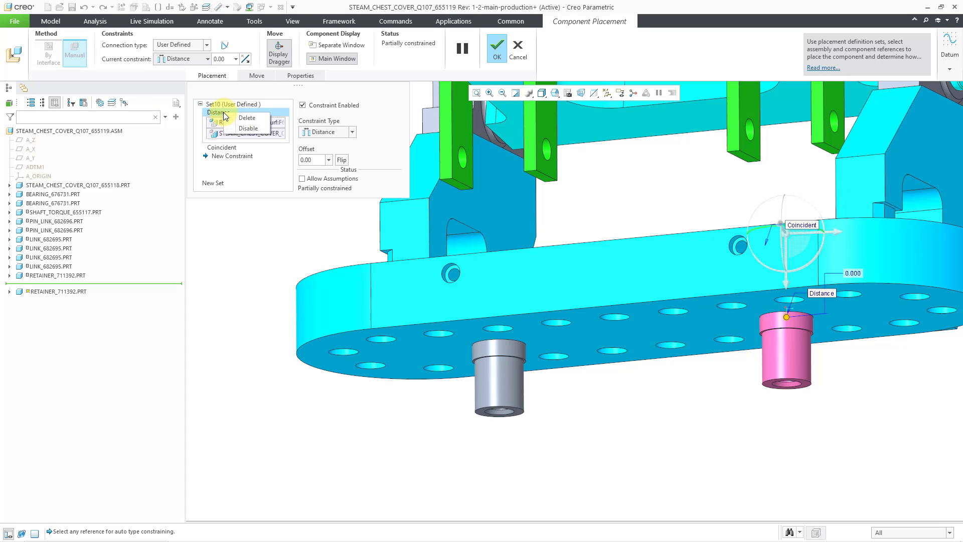
{"action": "left_click", "coordinate": [247, 118]}
{"action": "right_click", "coordinate": [237, 117]}
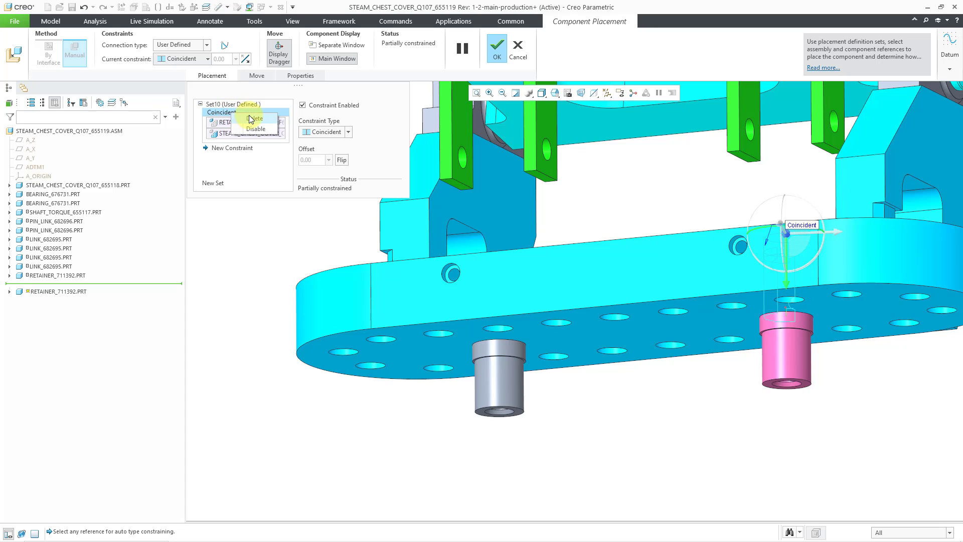
{"action": "left_click", "coordinate": [254, 119]}
{"action": "left_click", "coordinate": [186, 44]}
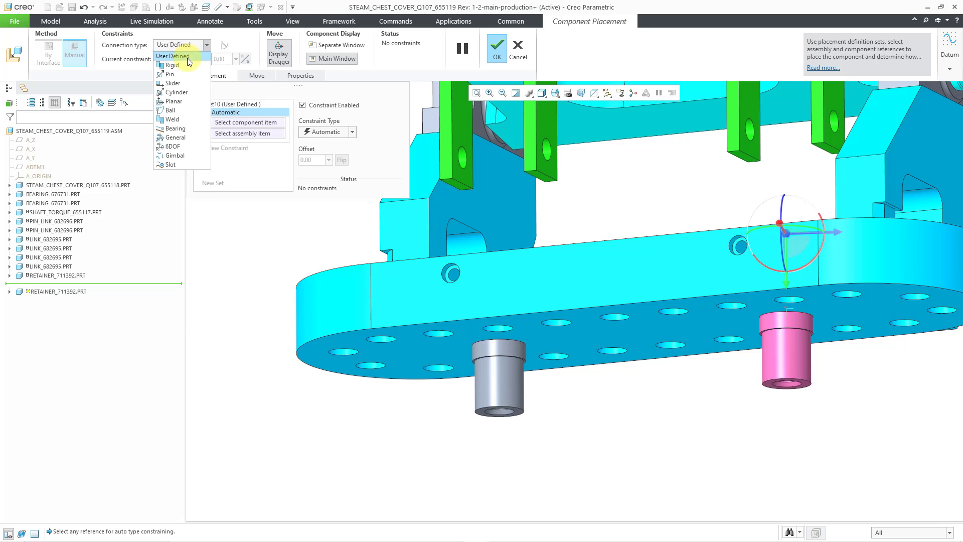
{"action": "left_click", "coordinate": [187, 74]}
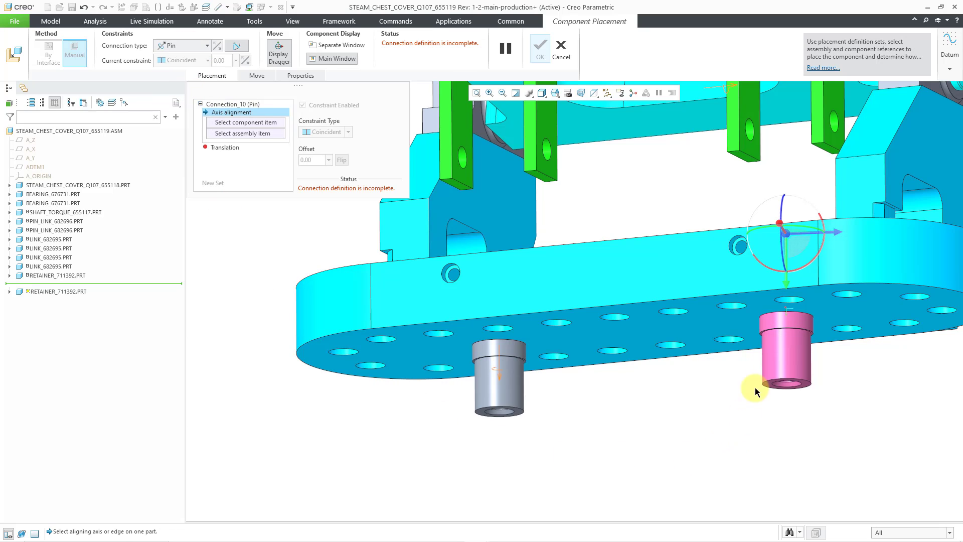
Define the second retainer's Pin by aligning its outer cylinder with the cover hole and making its top face Coincident with the cover's underside
{"action": "left_click", "coordinate": [794, 350]}
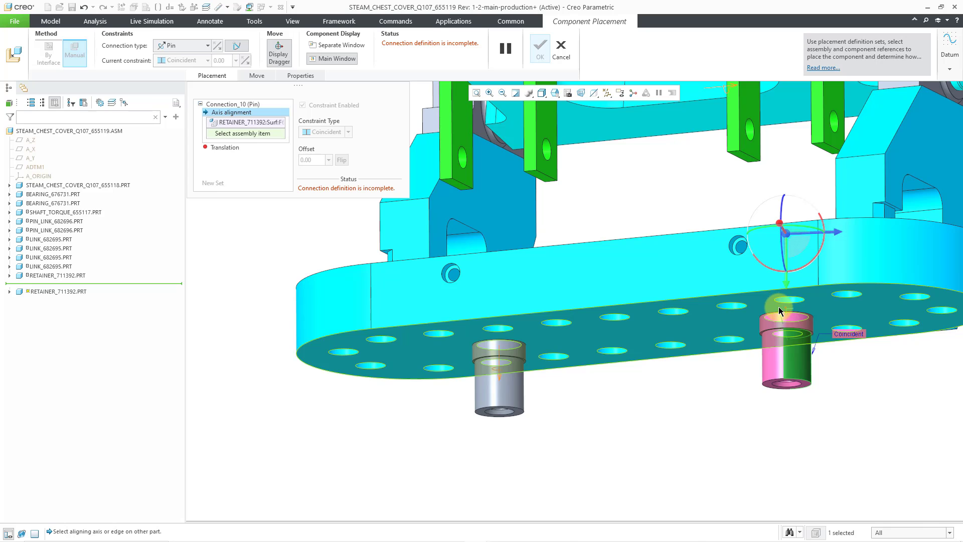
{"action": "left_click", "coordinate": [781, 311]}
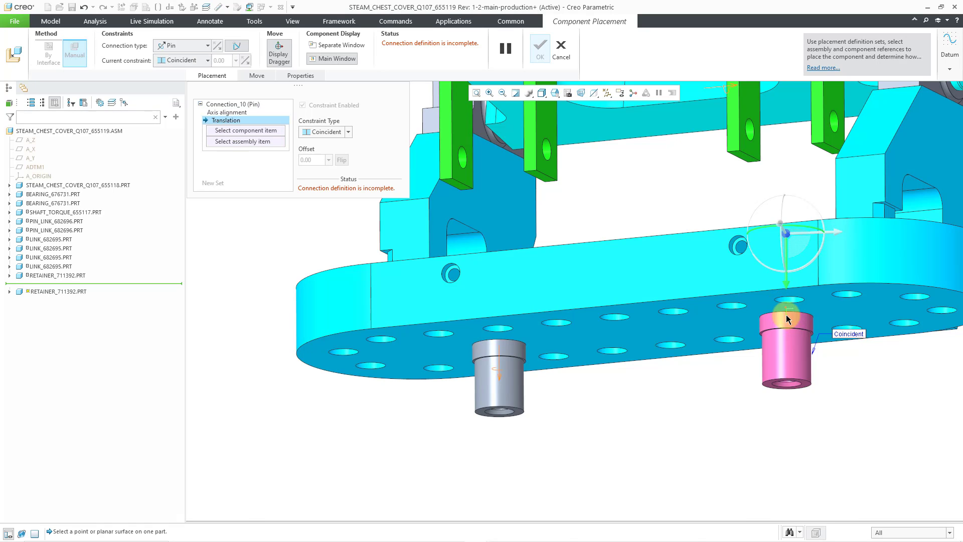
{"action": "scroll", "coordinate": [784, 314], "scroll_direction": "down", "scroll_amount": 8}
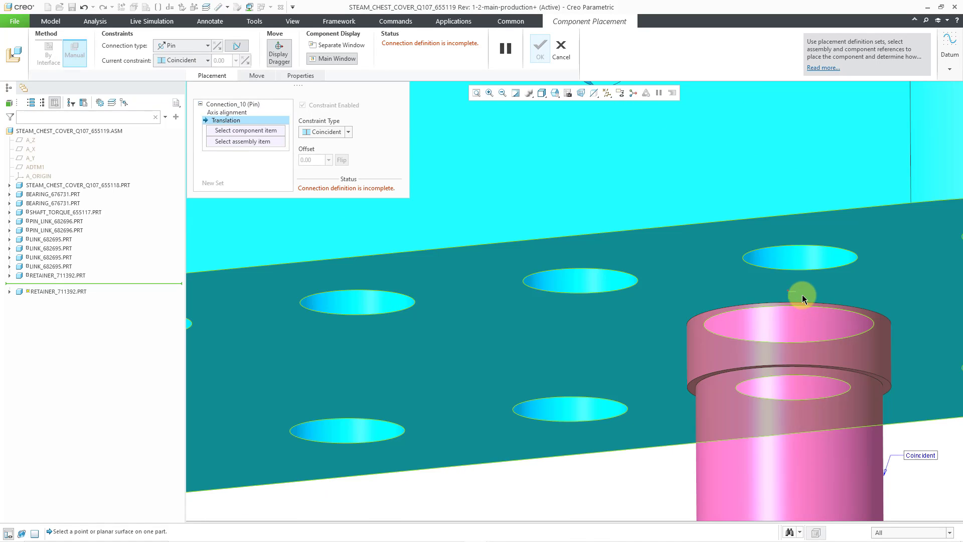
{"action": "left_click", "coordinate": [802, 294]}
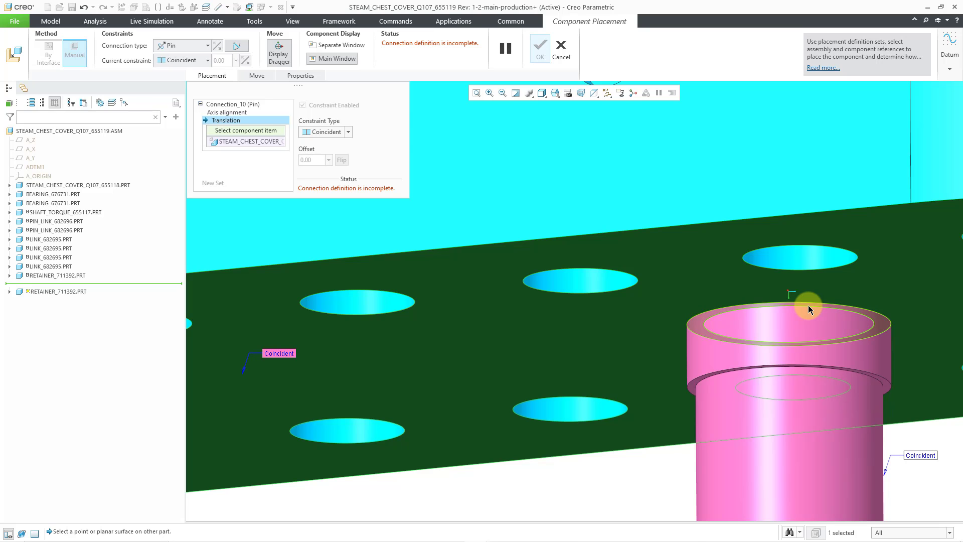
{"action": "left_click", "coordinate": [809, 305]}
{"action": "scroll", "coordinate": [751, 305], "scroll_direction": "up", "scroll_amount": 6}
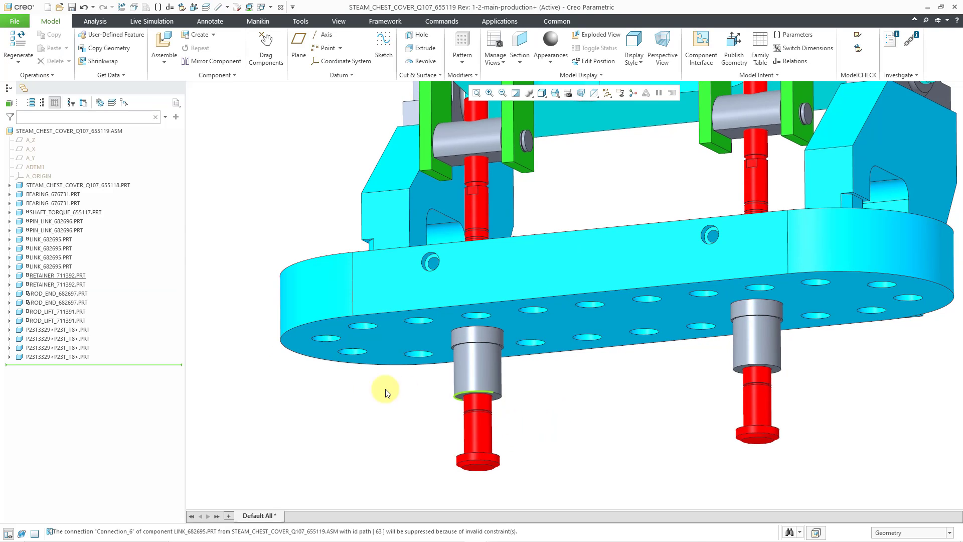
Redefine the first ROD_END_682697 without Allow Assumptions and convert its user-defined constraints to mechanism connections
{"action": "left_click", "coordinate": [64, 295]}
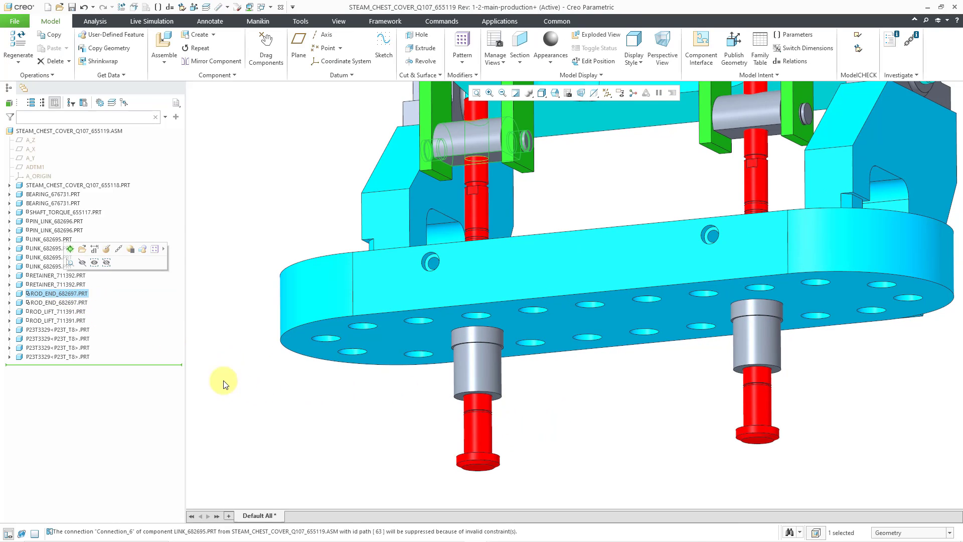
{"action": "middle_click_drag", "start_coordinate": [458, 415], "coordinate": [477, 340]}
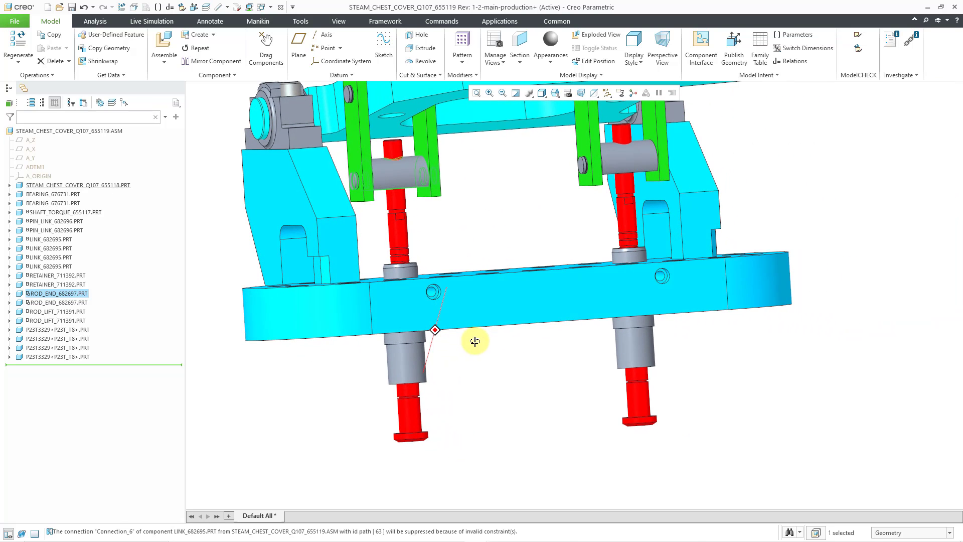
{"action": "scroll", "coordinate": [346, 151], "scroll_direction": "up", "scroll_amount": 5}
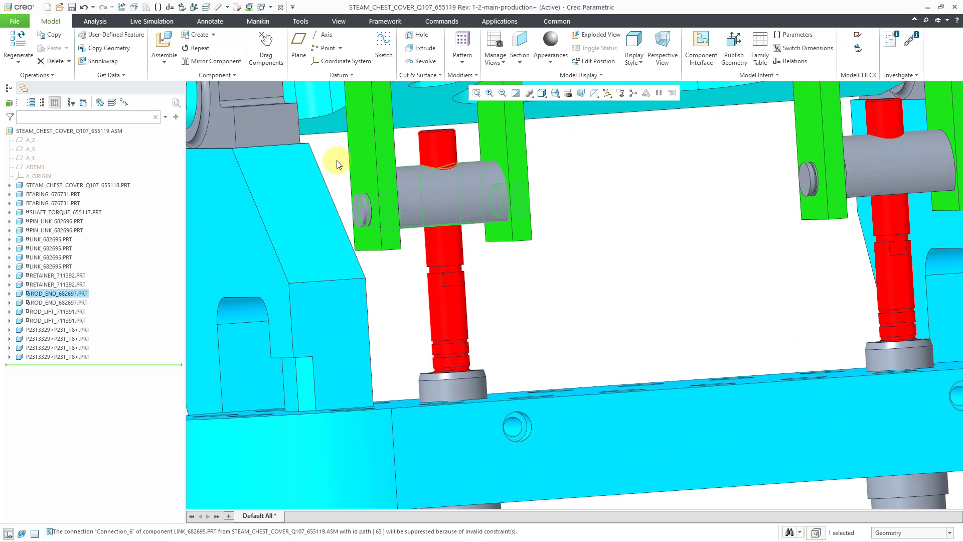
{"action": "right_click", "coordinate": [337, 160]}
{"action": "left_click", "coordinate": [380, 128]}
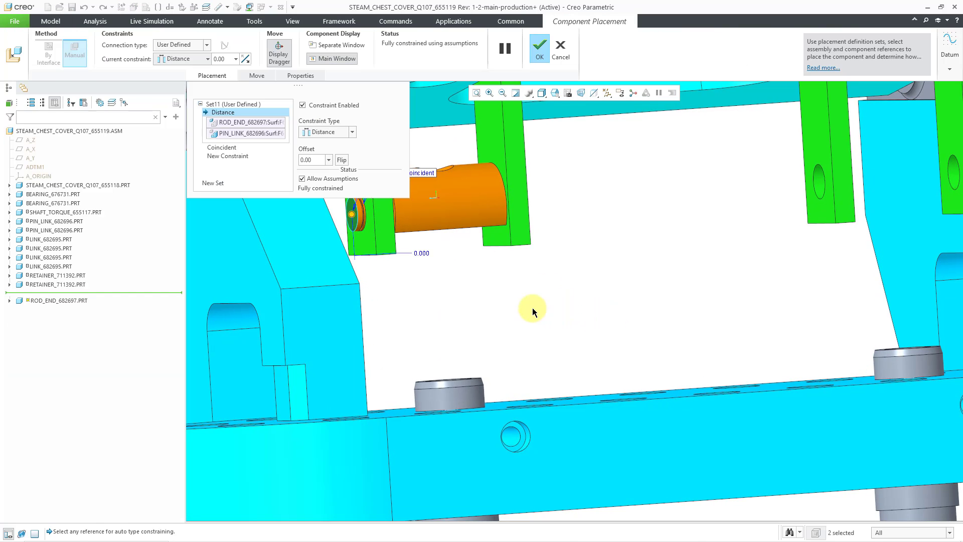
{"action": "middle_click_drag", "start_coordinate": [532, 308], "coordinate": [578, 374], "text": "shift"}
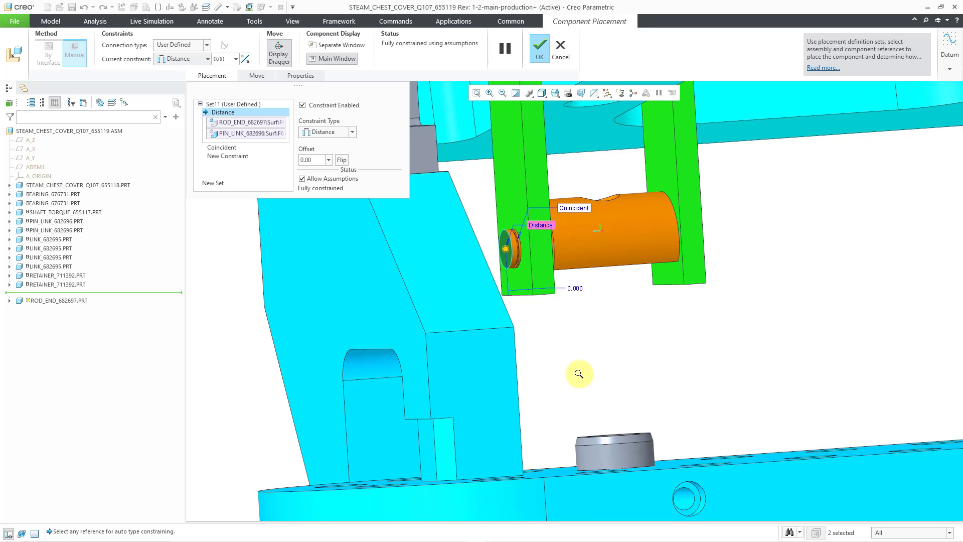
{"action": "left_click", "coordinate": [302, 179]}
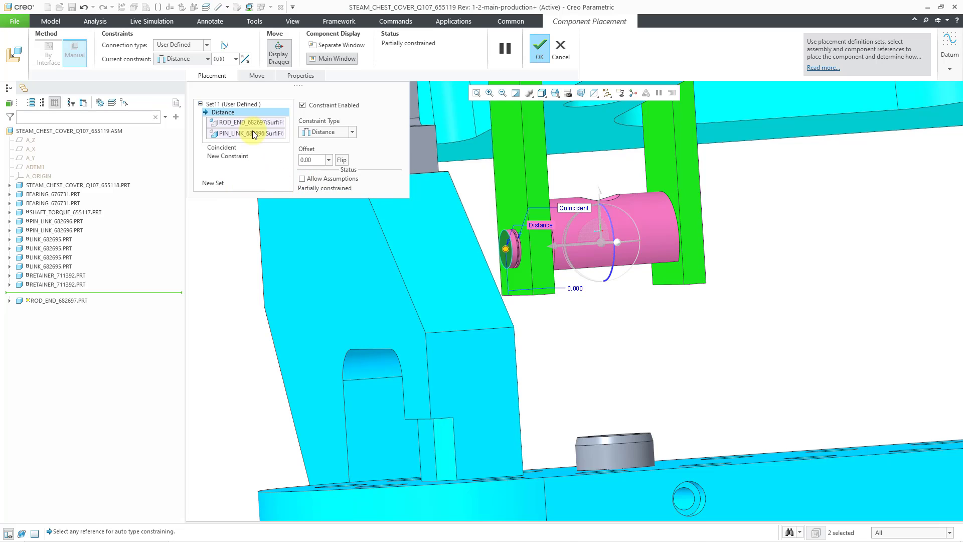
{"action": "left_click", "coordinate": [225, 45]}
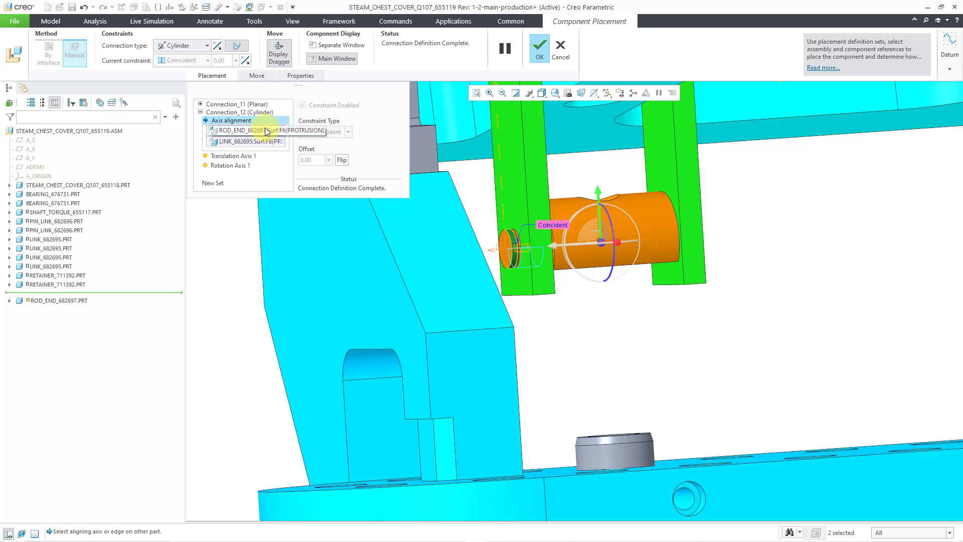
Delete the rod end's Planar connection and change its remaining Cylinder connection to Pin
{"action": "middle_click_drag", "start_coordinate": [715, 418], "coordinate": [673, 373]}
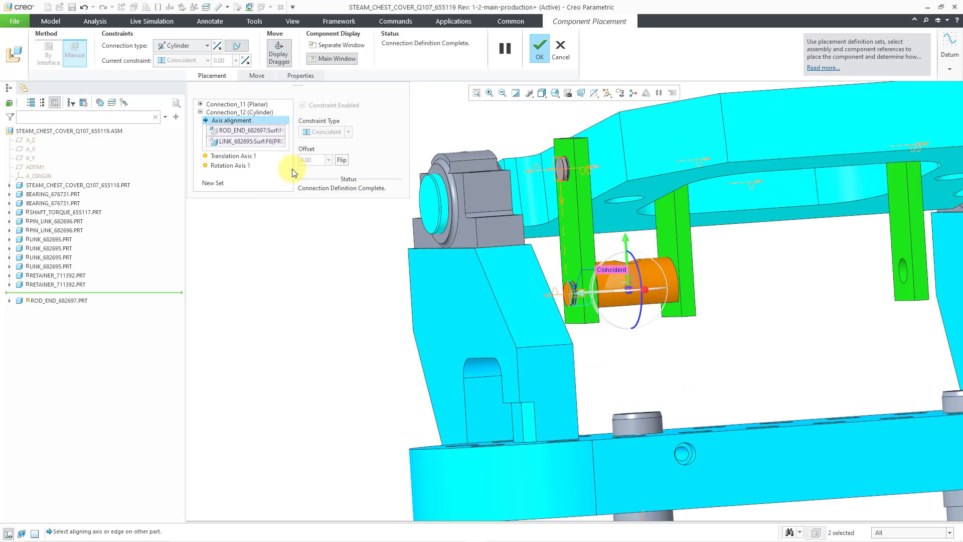
{"action": "left_click", "coordinate": [258, 106]}
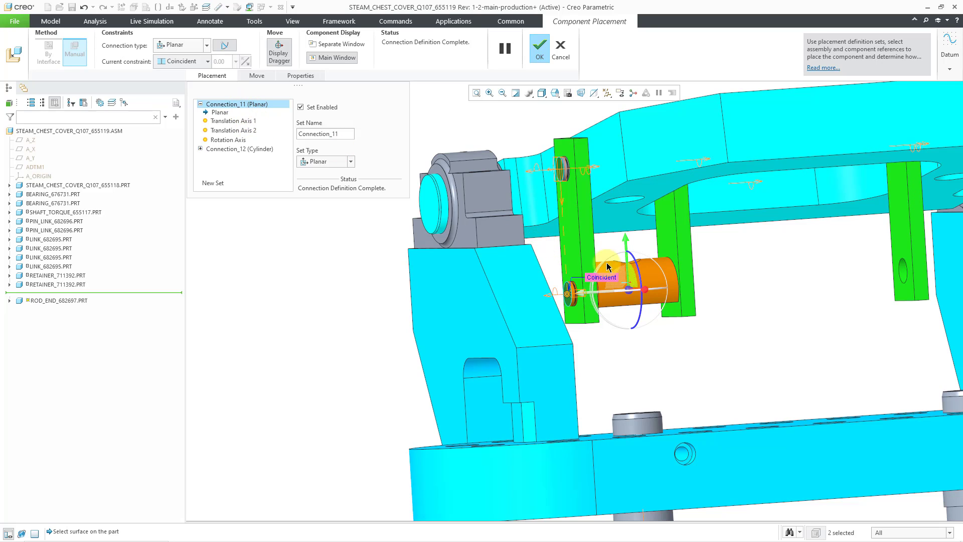
{"action": "right_click", "coordinate": [233, 104]}
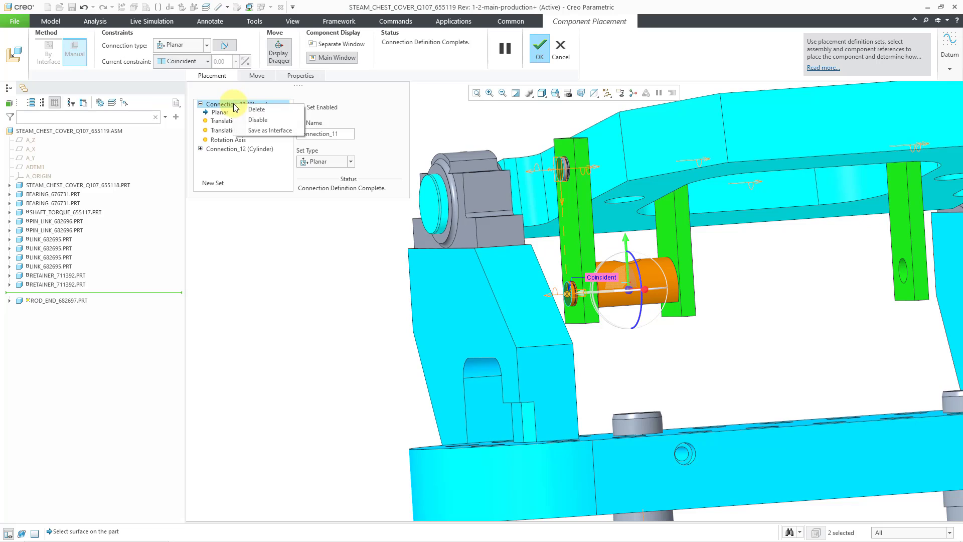
{"action": "left_click", "coordinate": [266, 110]}
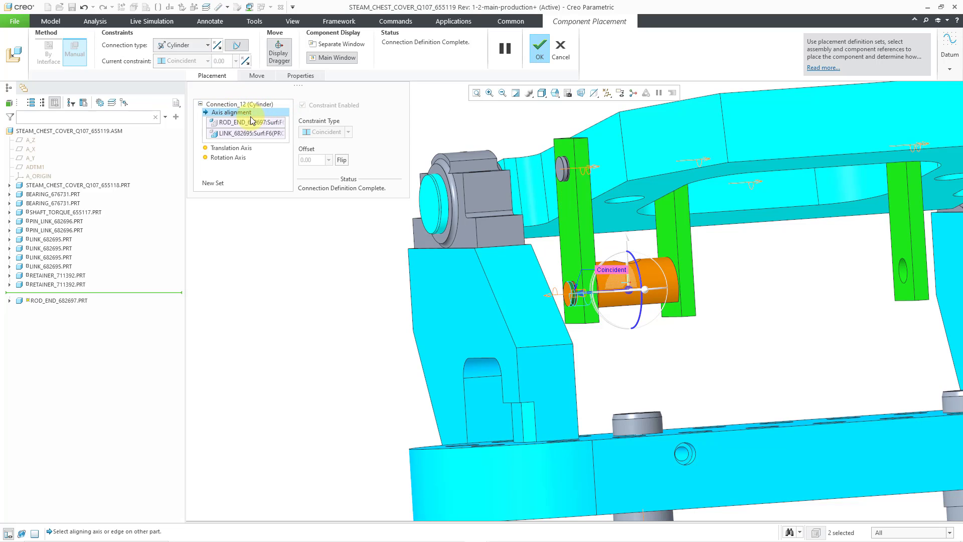
{"action": "left_click", "coordinate": [206, 44]}
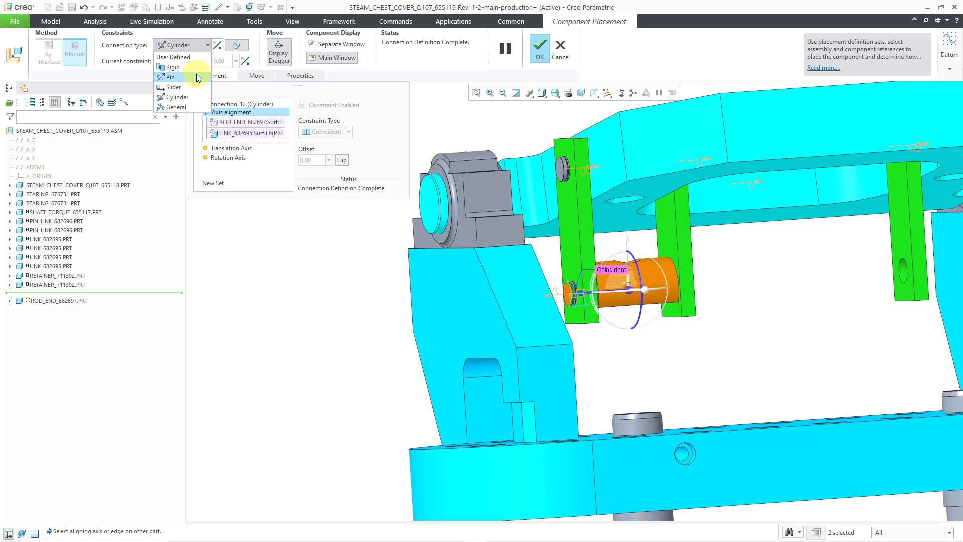
{"action": "left_click", "coordinate": [197, 74]}
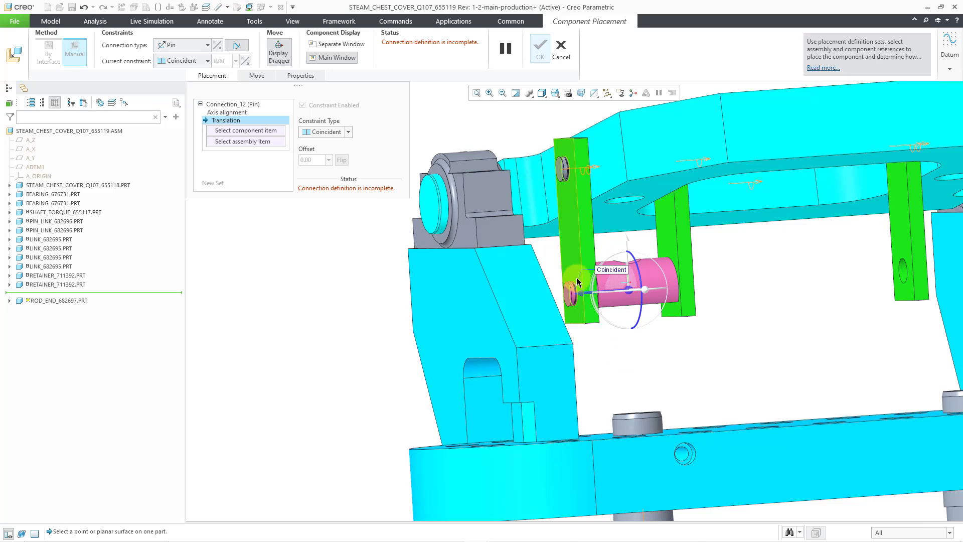
Define the rod end Pin's Translation as a Distance of 0.31 between the rod end's small end face and the link's outer face
{"action": "scroll", "coordinate": [576, 278], "scroll_direction": "up", "scroll_amount": 5}
{"action": "left_click", "coordinate": [335, 131]}
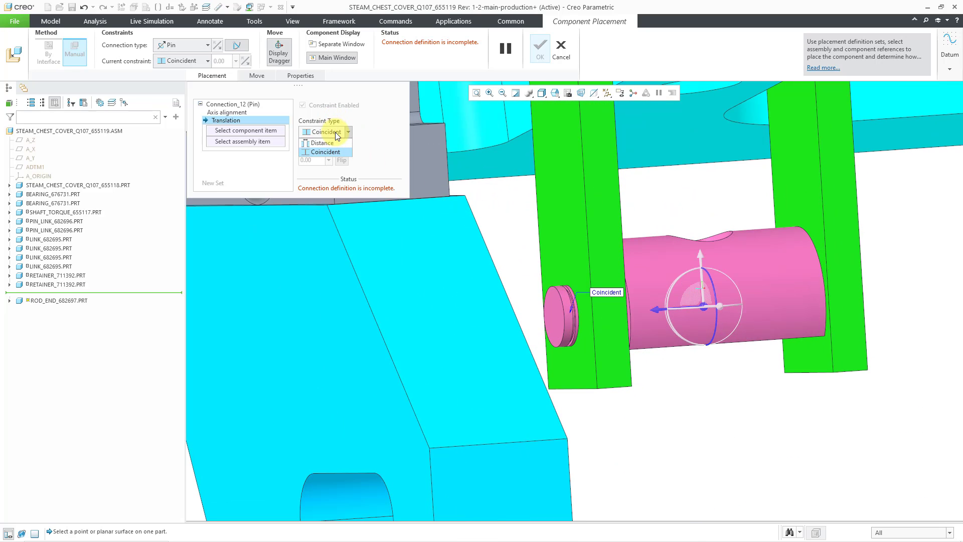
{"action": "left_click", "coordinate": [335, 143]}
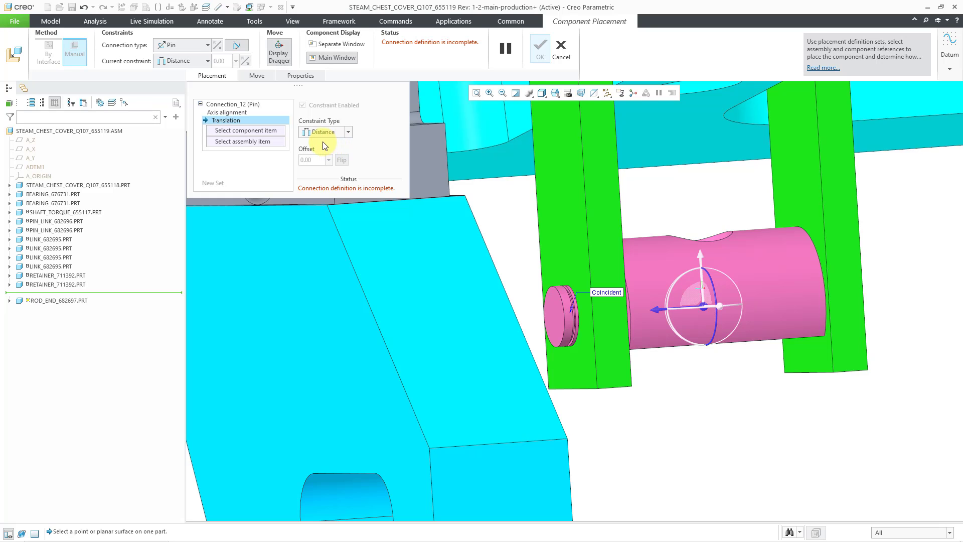
{"action": "left_click", "coordinate": [552, 317]}
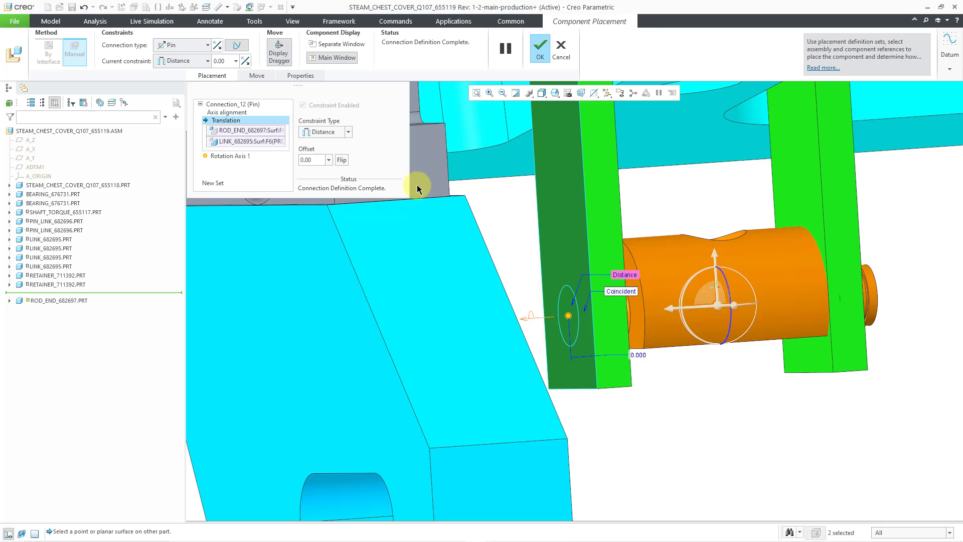
{"action": "left_click", "coordinate": [316, 161]}
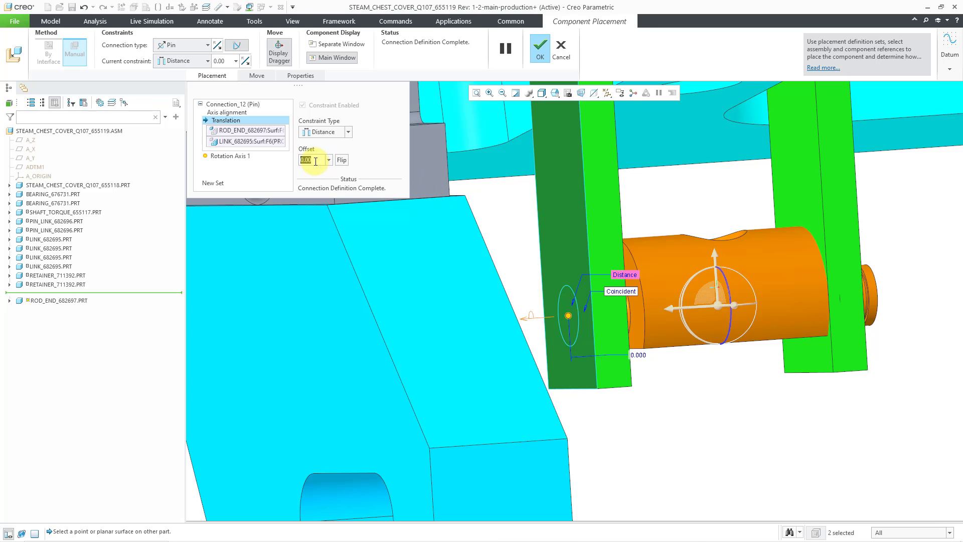
{"action": "type", "text": "31"}
{"action": "key", "text": "Return"}
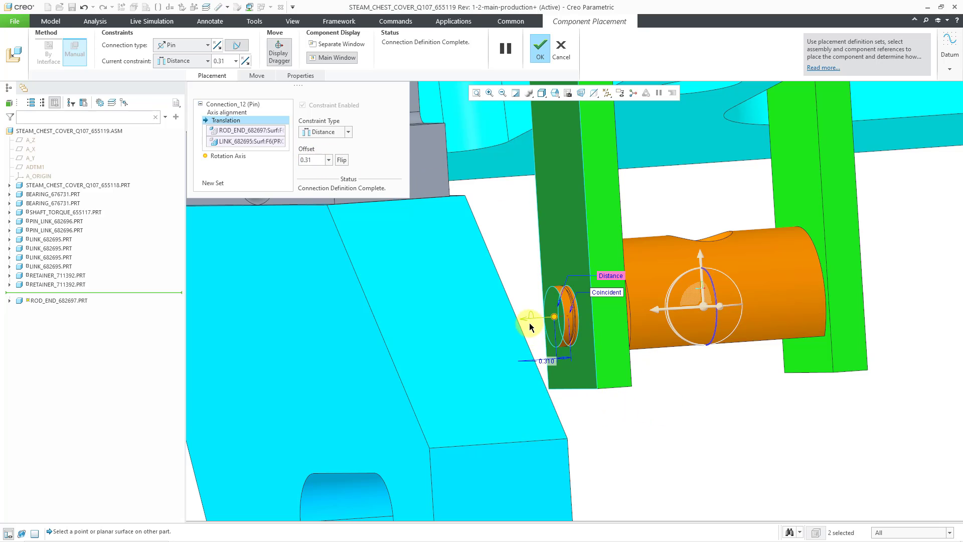
{"action": "scroll", "coordinate": [529, 323], "scroll_direction": "up", "scroll_amount": 3}
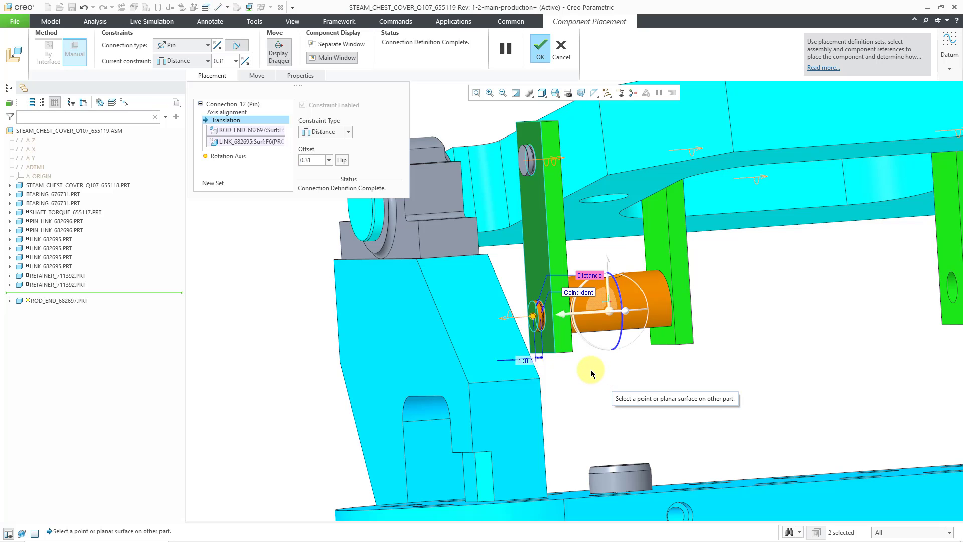
Add a Cylinder connection aligning the first rod end's opposite small cylinder with the second link's hole, and accept the placement
{"action": "scroll", "coordinate": [573, 362], "scroll_direction": "down", "scroll_amount": 1}
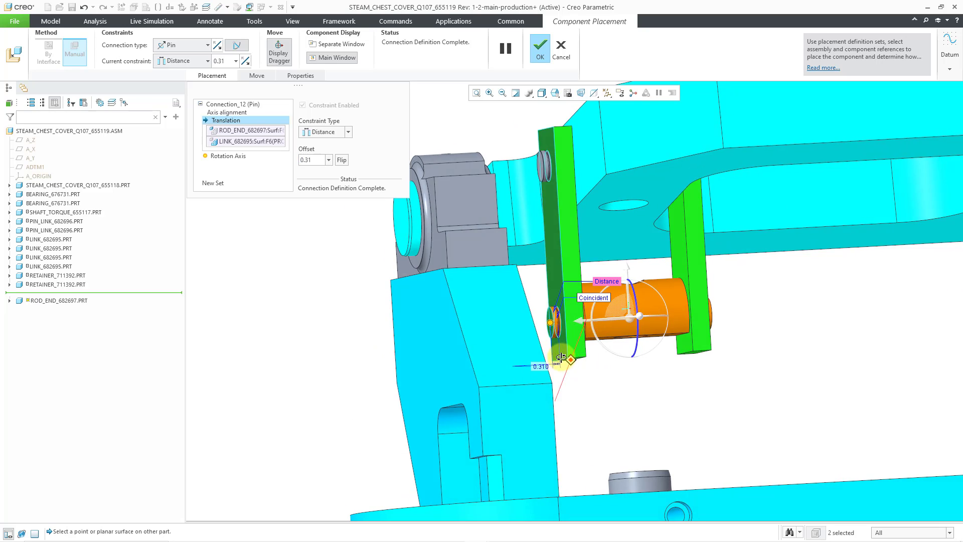
{"action": "scroll", "coordinate": [561, 357], "scroll_direction": "down", "scroll_amount": 2}
{"action": "scroll", "coordinate": [853, 319], "scroll_direction": "down", "scroll_amount": 2}
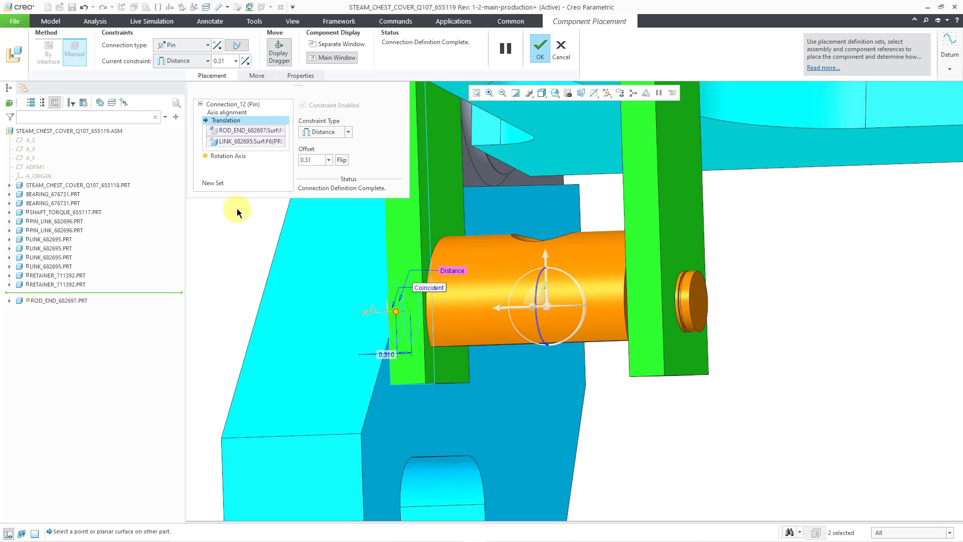
{"action": "left_click", "coordinate": [221, 184]}
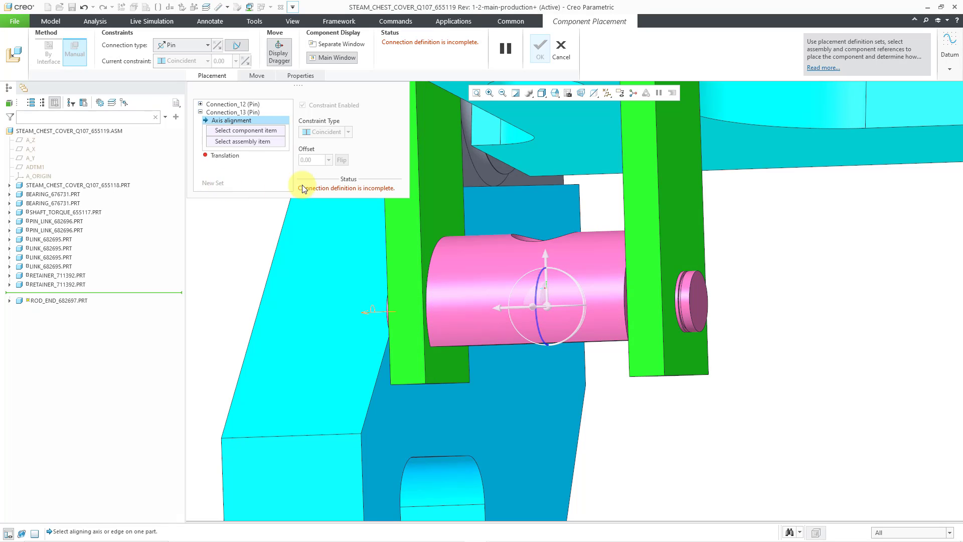
{"action": "left_click", "coordinate": [206, 44]}
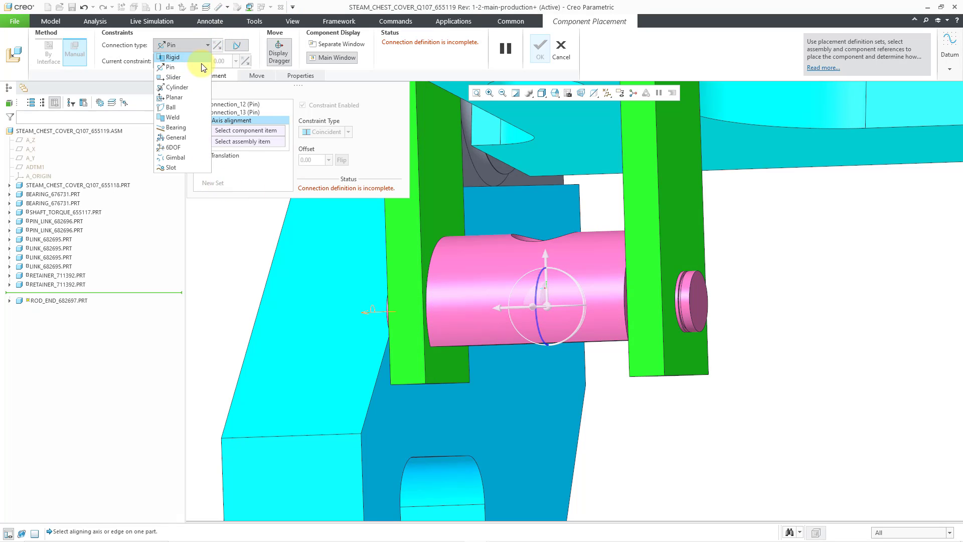
{"action": "left_click", "coordinate": [202, 88]}
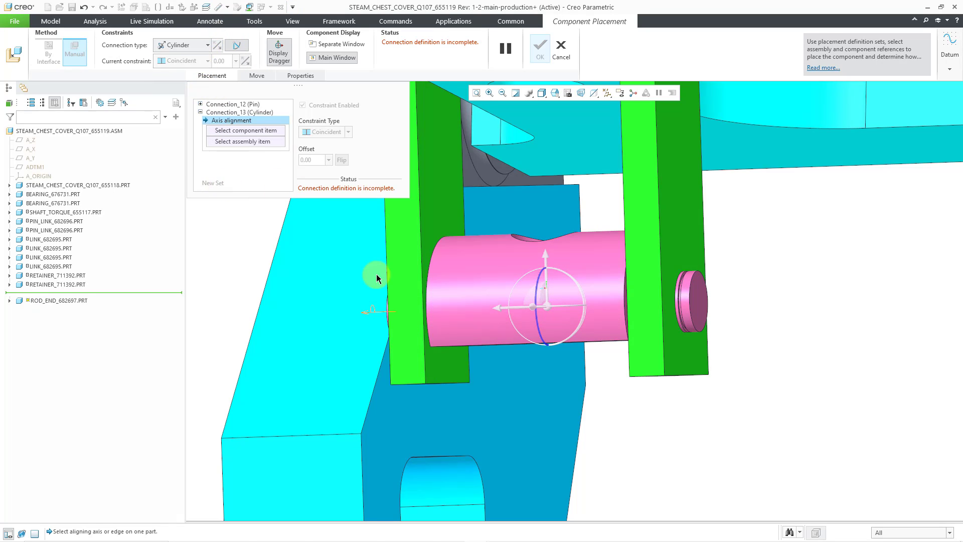
{"action": "left_click", "coordinate": [688, 326]}
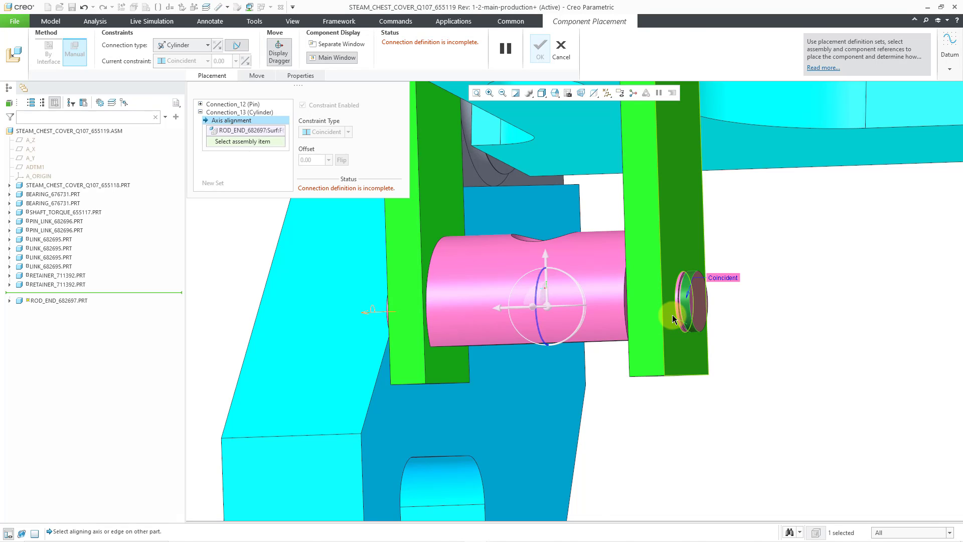
{"action": "left_click", "coordinate": [673, 318]}
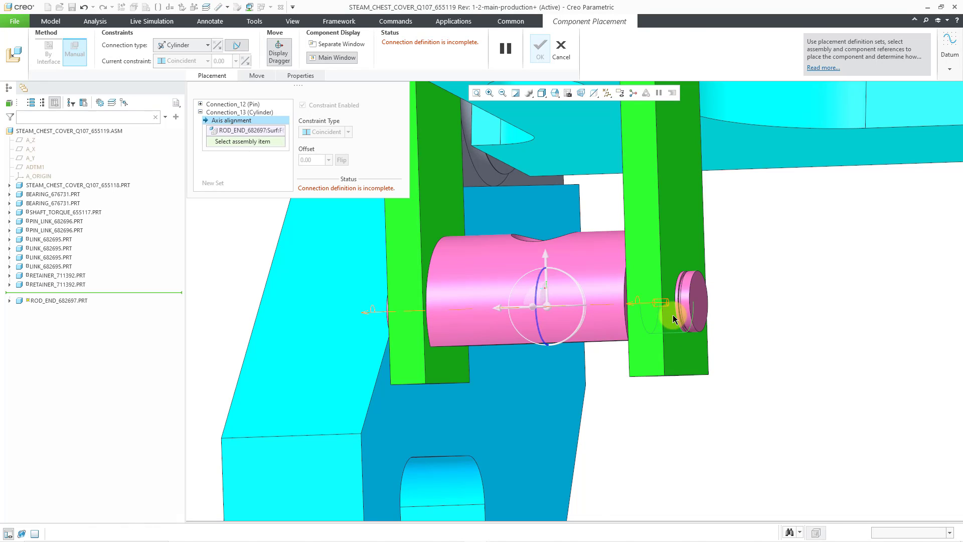
{"action": "left_click", "coordinate": [673, 318]}
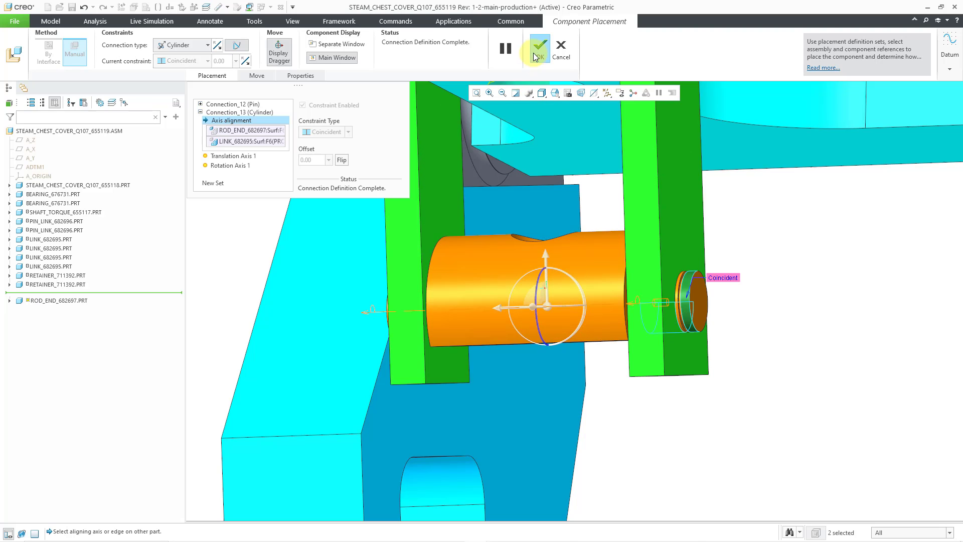
{"action": "left_click", "coordinate": [536, 57]}
Redefine the second ROD_END_682697 and delete its user-defined Distance and Coincident constraints
{"action": "scroll", "coordinate": [376, 250], "scroll_direction": "down", "scroll_amount": 3}
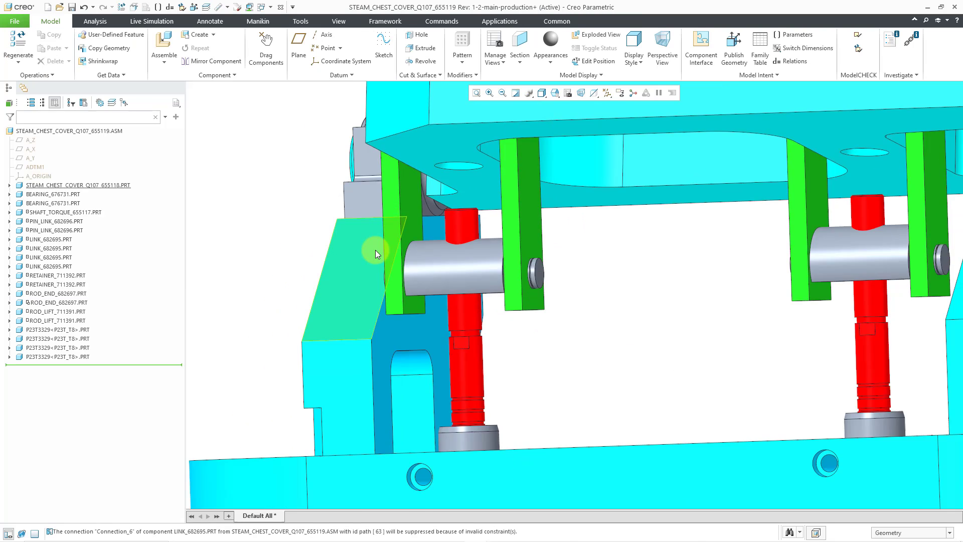
{"action": "scroll", "coordinate": [375, 250], "scroll_direction": "down", "scroll_amount": 2}
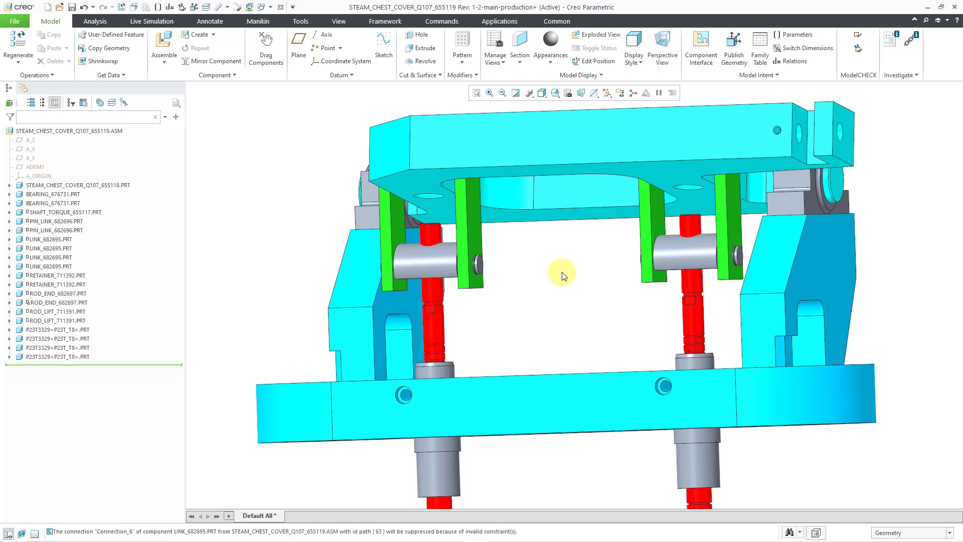
{"action": "left_click", "coordinate": [677, 248]}
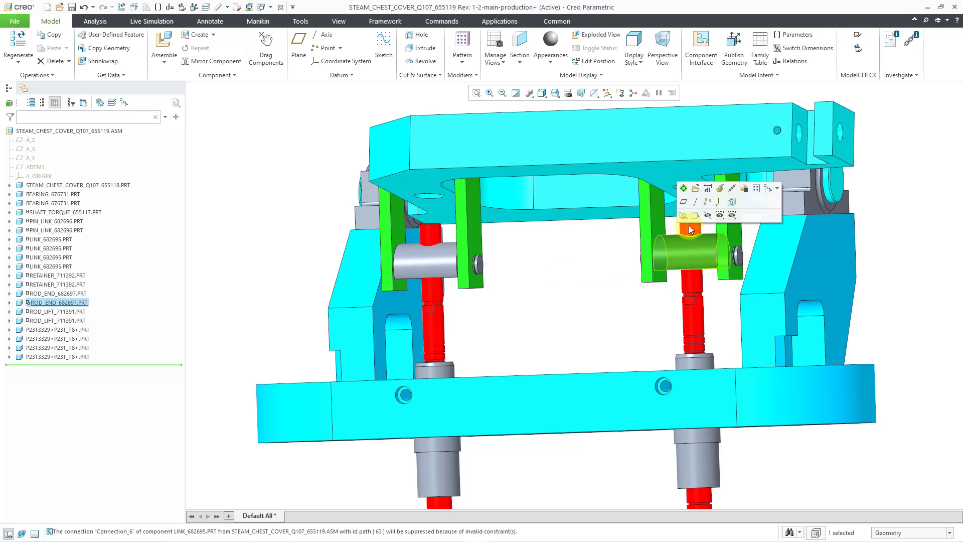
{"action": "left_click", "coordinate": [721, 188]}
{"action": "key", "text": "ctrl+d"}
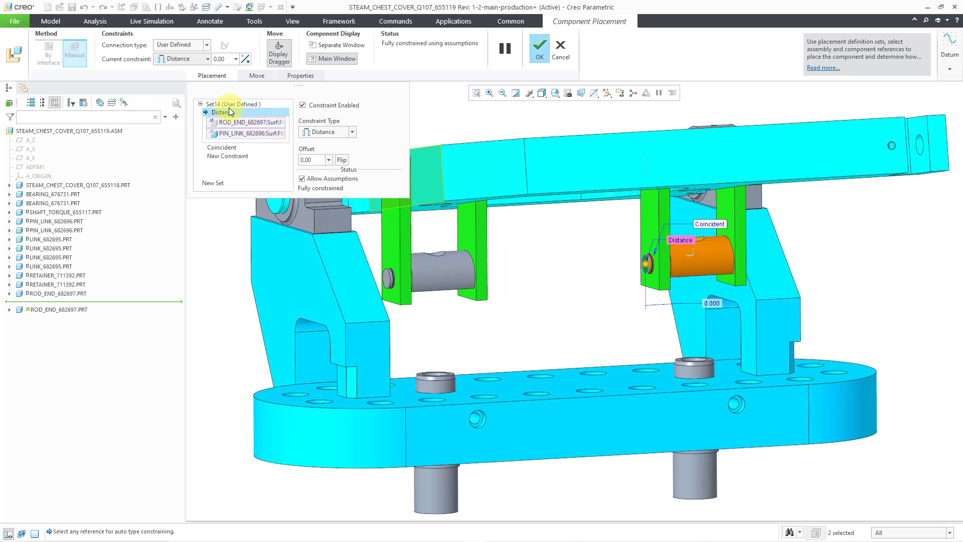
{"action": "right_click", "coordinate": [229, 113]}
{"action": "left_click", "coordinate": [246, 119]}
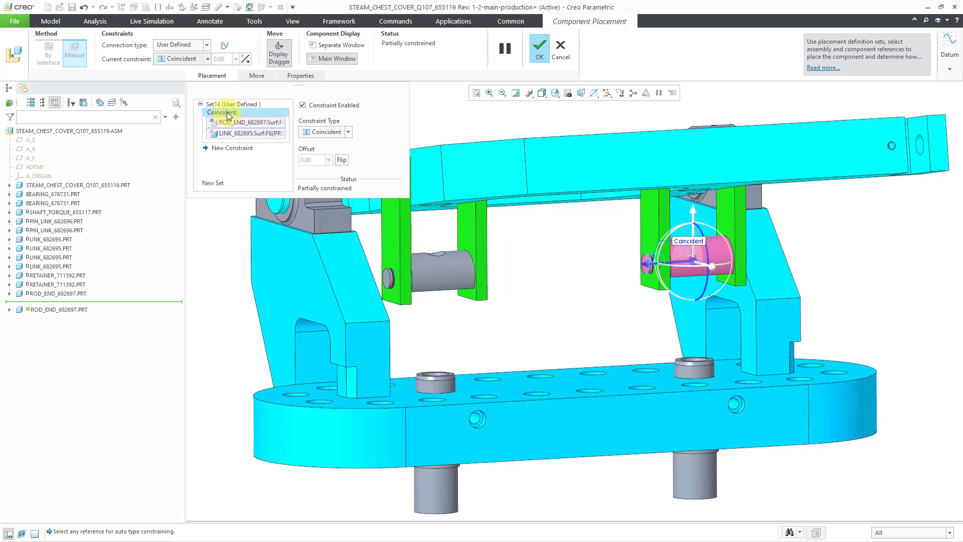
{"action": "right_click", "coordinate": [228, 113]}
{"action": "left_click", "coordinate": [250, 118]}
Give the second rod end a Pin connection with its small end cylinder aligned to the link's hole
{"action": "left_click", "coordinate": [206, 45]}
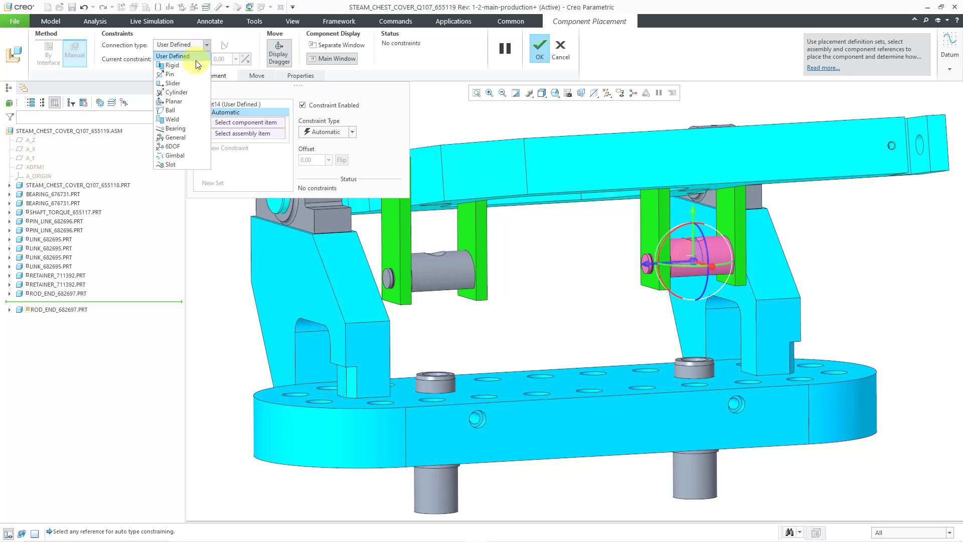
{"action": "left_click", "coordinate": [192, 74]}
{"action": "scroll", "coordinate": [640, 278], "scroll_direction": "down", "scroll_amount": 8}
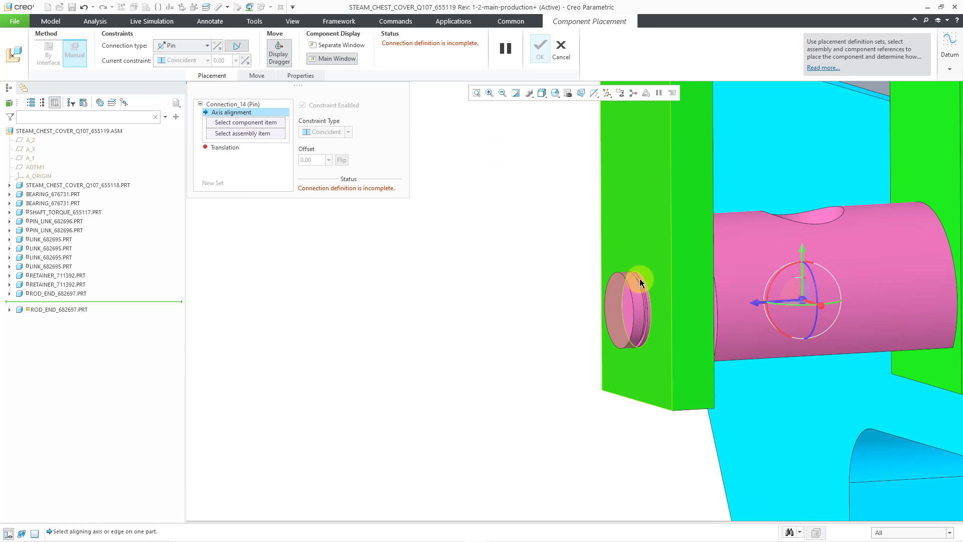
{"action": "left_click", "coordinate": [636, 285]}
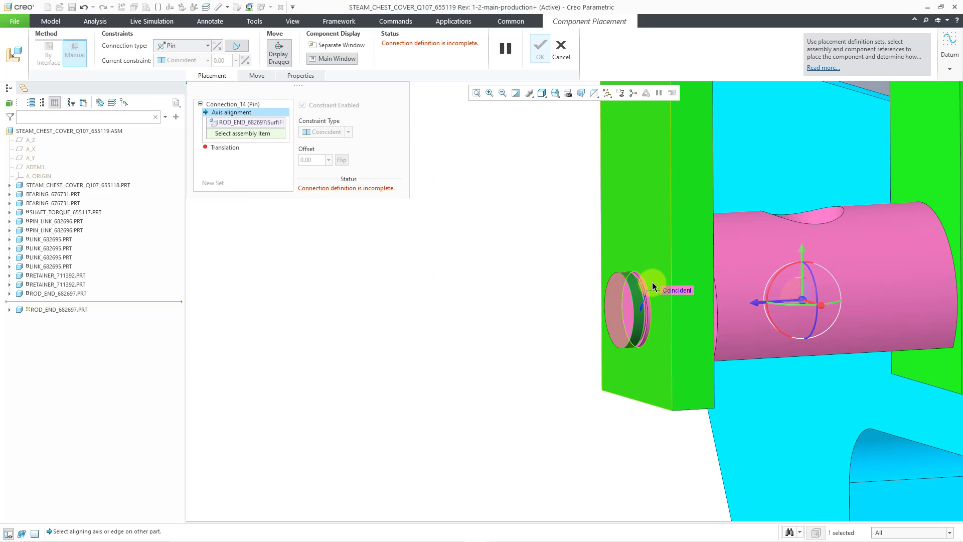
{"action": "left_click", "coordinate": [653, 284]}
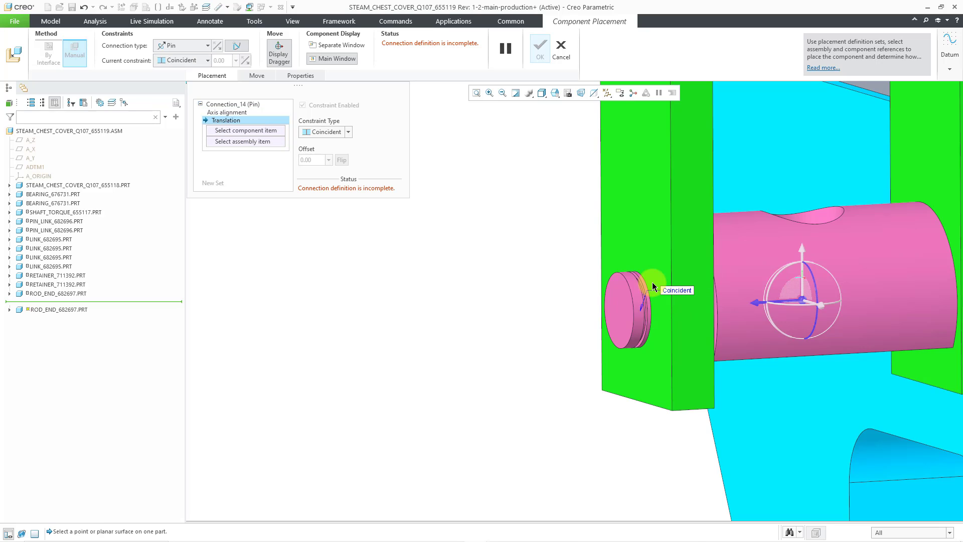
Define the Pin's Translation as a Distance of 0.31 between the second rod end's small end face and the link's outer face
{"action": "left_click", "coordinate": [631, 306]}
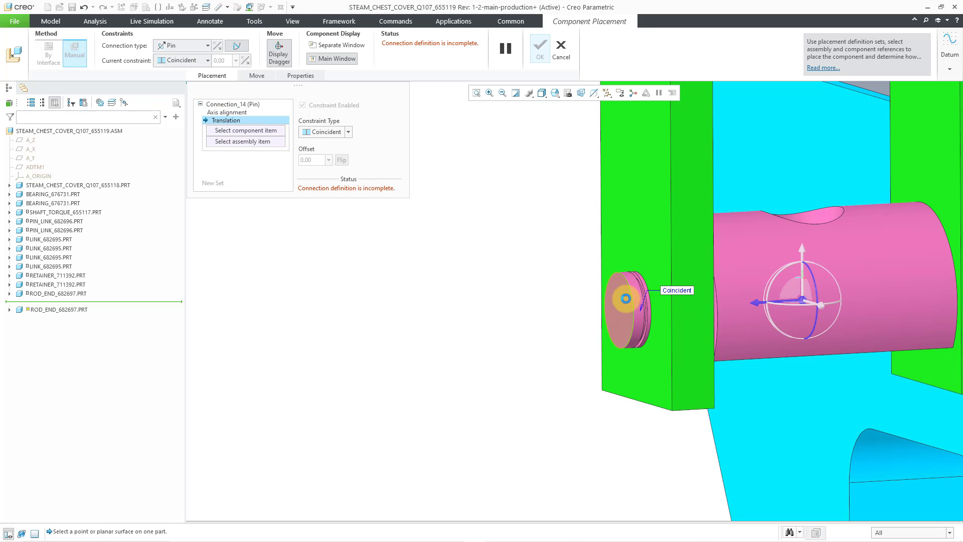
{"action": "left_click", "coordinate": [624, 229]}
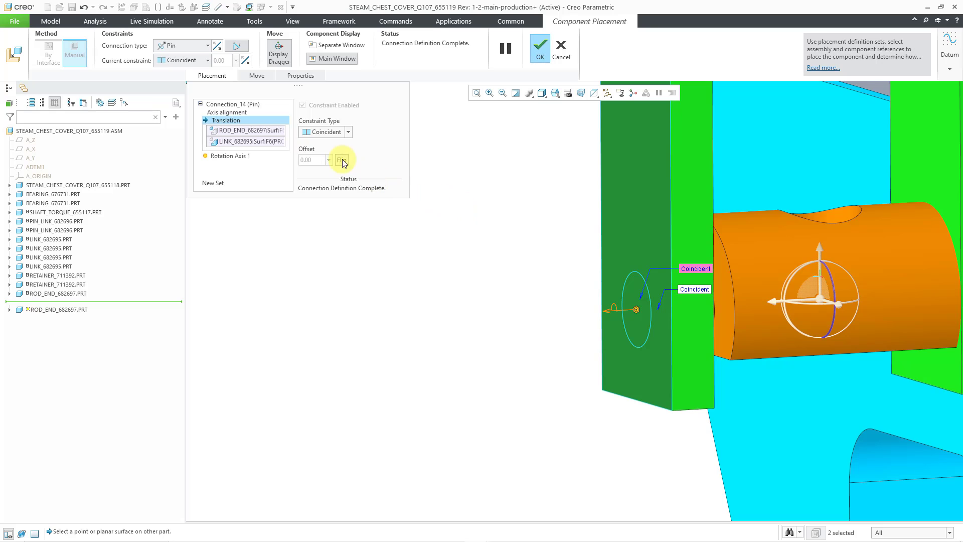
{"action": "left_click", "coordinate": [325, 132]}
{"action": "left_click", "coordinate": [329, 144]}
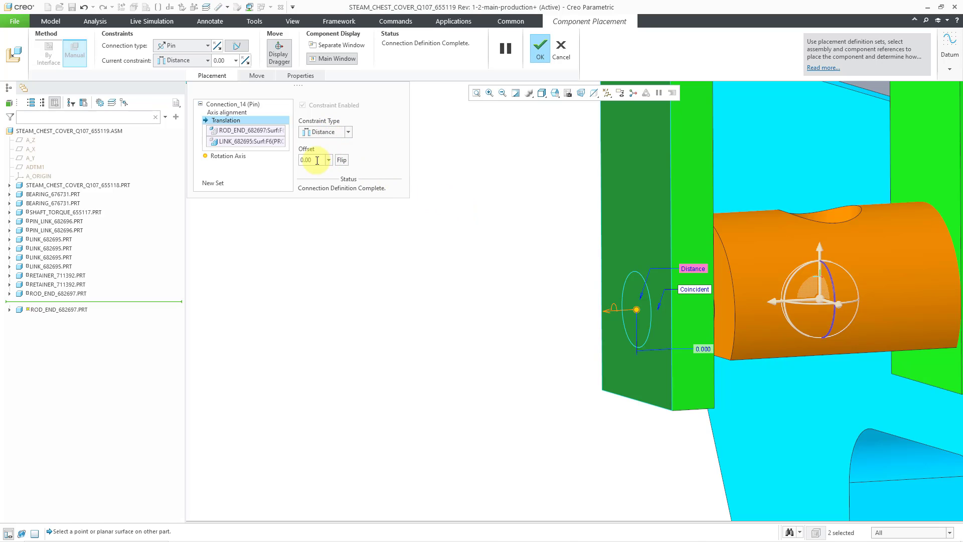
{"action": "left_click", "coordinate": [317, 160]}
{"action": "key", "text": "BackSpace"}
{"action": "key", "text": "BackSpace"}
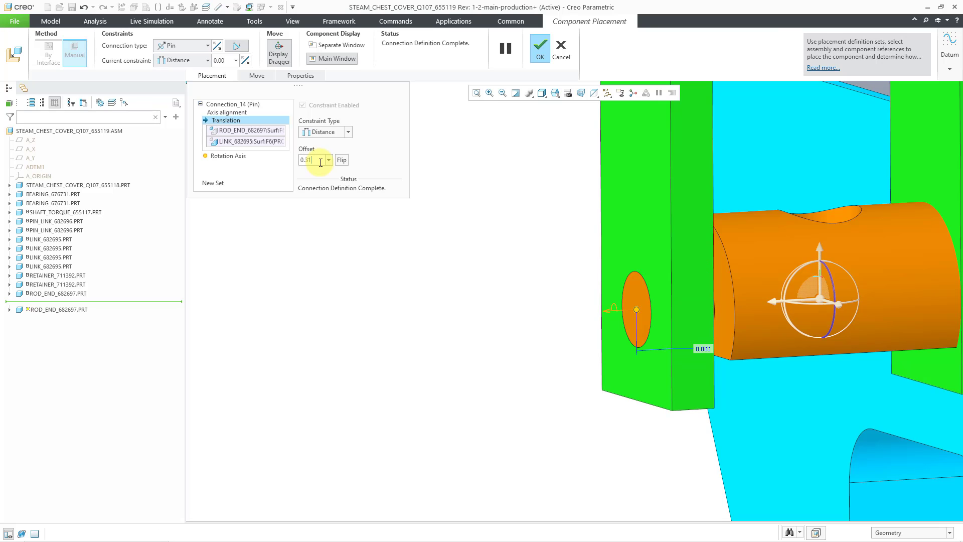
{"action": "type", "text": "31"}
{"action": "key", "text": "Return"}
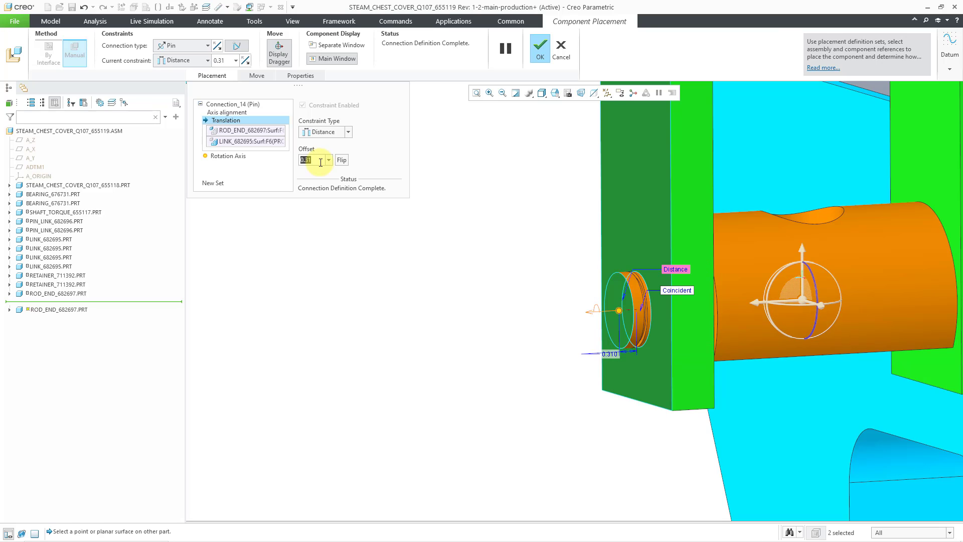
Add a Cylinder connection between the second rod end's opposite small cylinder and the other link's hole, and accept the placement
{"action": "left_click", "coordinate": [213, 182]}
{"action": "scroll", "coordinate": [402, 253], "scroll_direction": "down", "scroll_amount": 5}
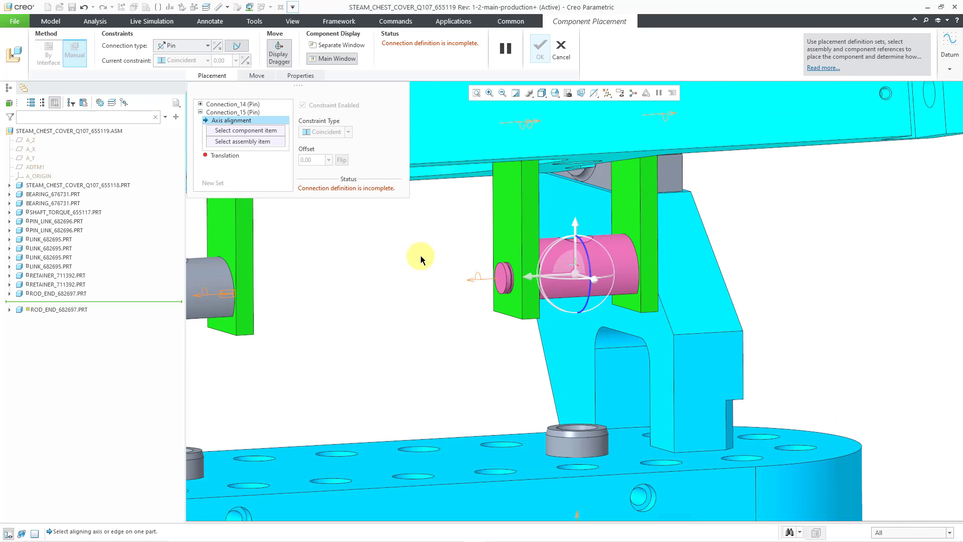
{"action": "left_click", "coordinate": [181, 44]}
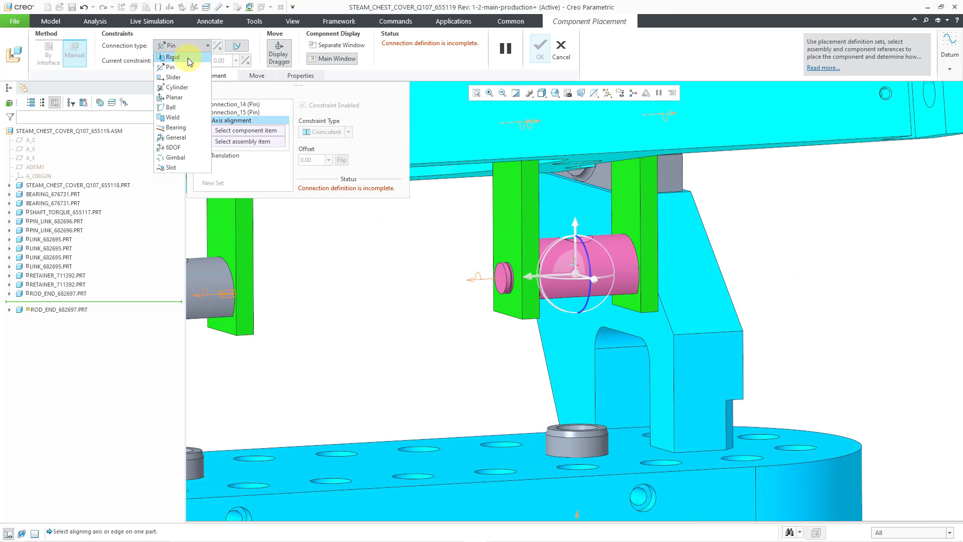
{"action": "left_click", "coordinate": [187, 86]}
{"action": "middle_click_drag", "start_coordinate": [509, 314], "coordinate": [619, 300]}
{"action": "scroll", "coordinate": [619, 299], "scroll_direction": "up", "scroll_amount": 5}
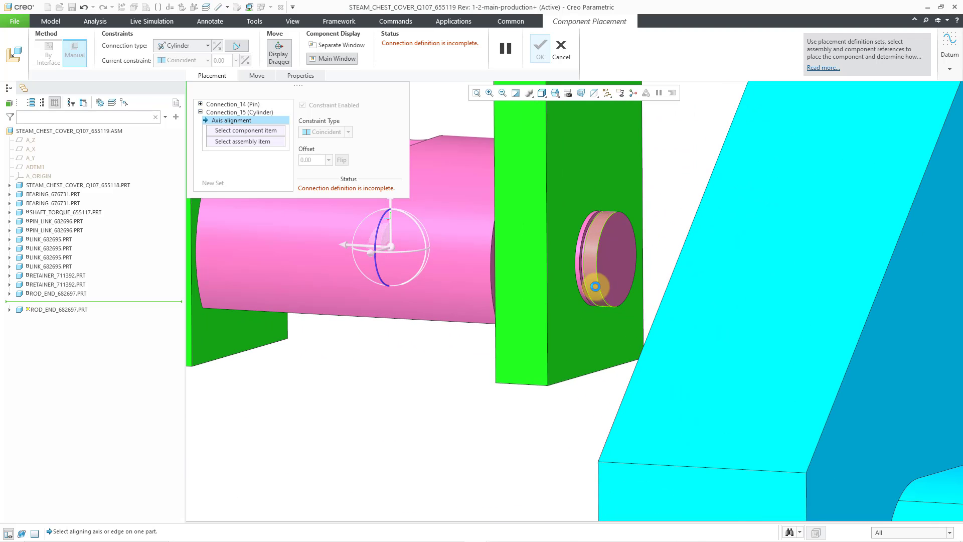
{"action": "left_click", "coordinate": [584, 281]}
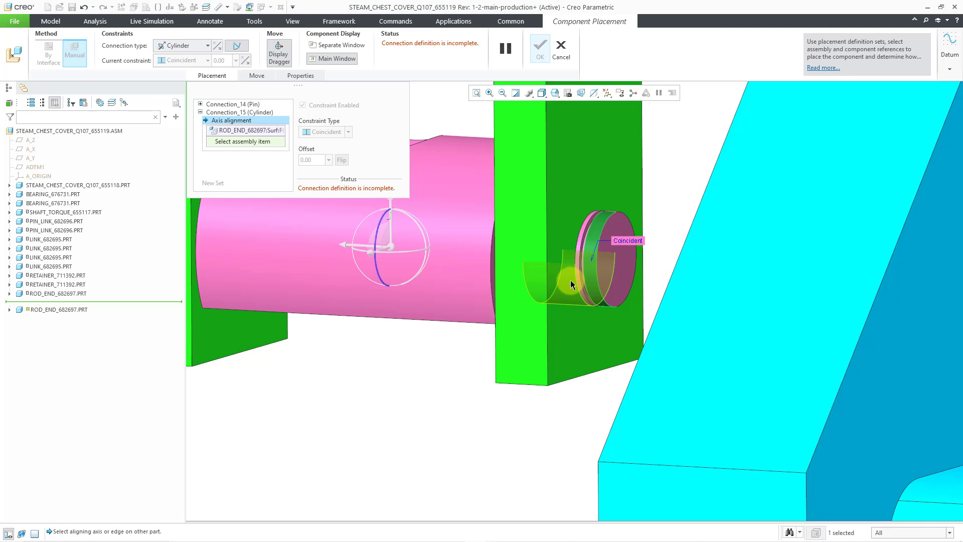
{"action": "left_click", "coordinate": [570, 282]}
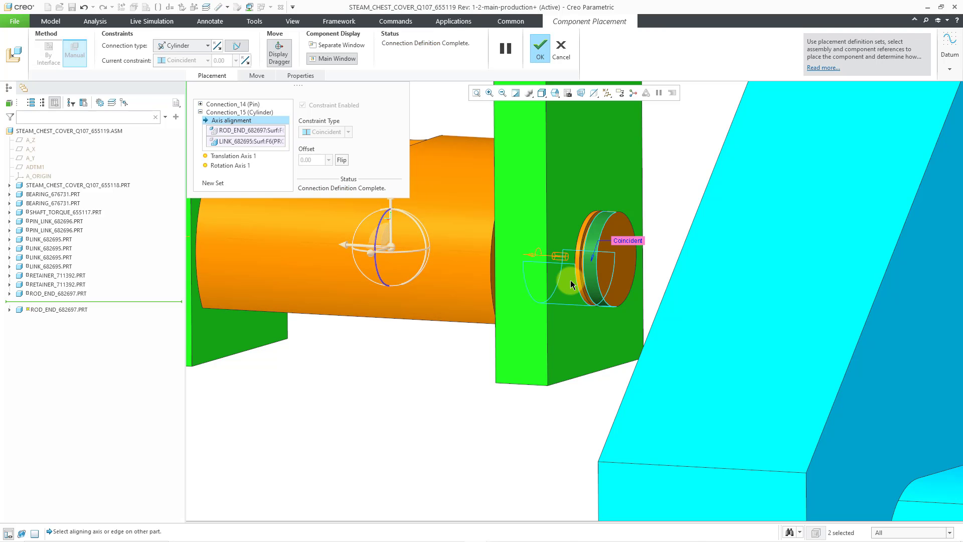
{"action": "left_click", "coordinate": [548, 56]}
Open the first ROD_LIFT_711391 for placement redefinition and examine its Distance constraint to the rod end
{"action": "scroll", "coordinate": [692, 315], "scroll_direction": "down", "scroll_amount": 5}
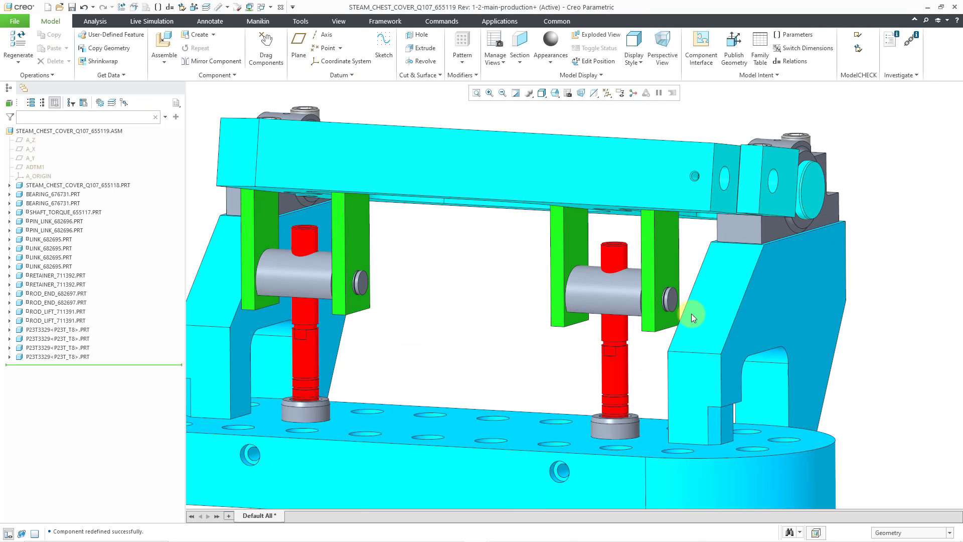
{"action": "scroll", "coordinate": [690, 312], "scroll_direction": "down", "scroll_amount": 3}
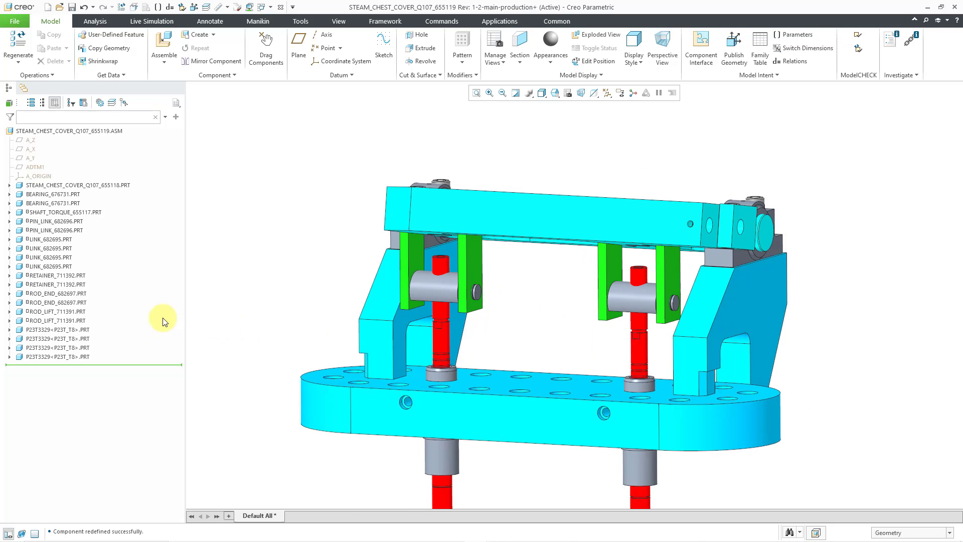
{"action": "left_click", "coordinate": [57, 311]}
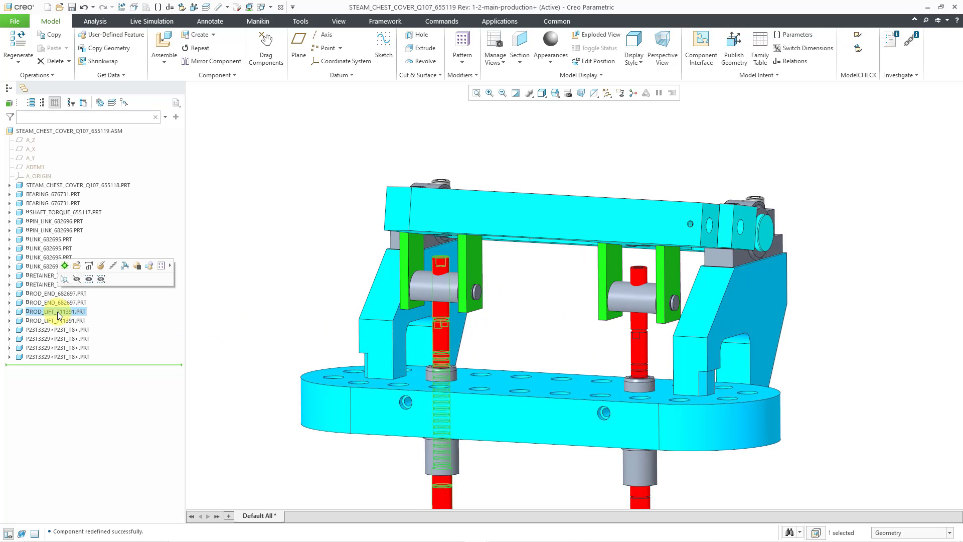
{"action": "left_click", "coordinate": [100, 268]}
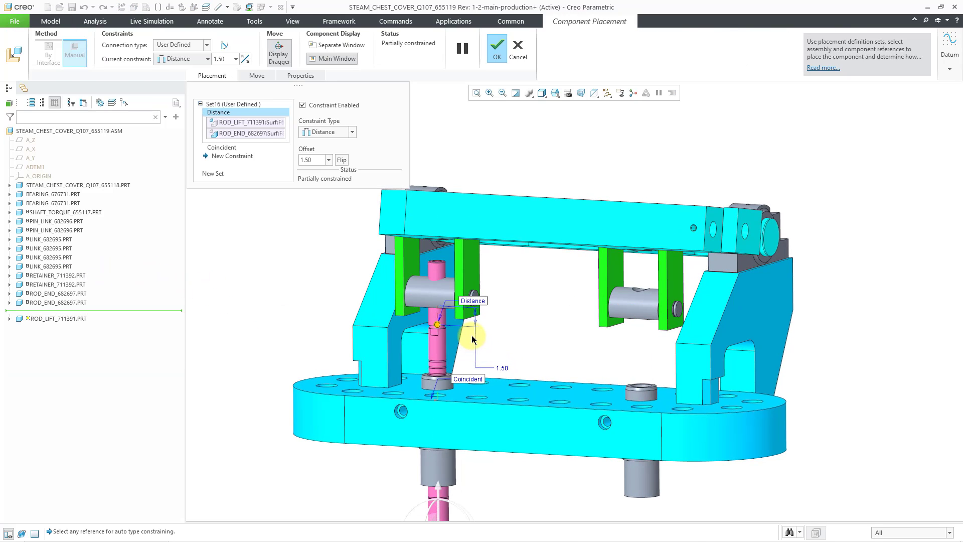
{"action": "scroll", "coordinate": [478, 351], "scroll_direction": "up", "scroll_amount": 5}
{"action": "scroll", "coordinate": [440, 335], "scroll_direction": "up", "scroll_amount": 1}
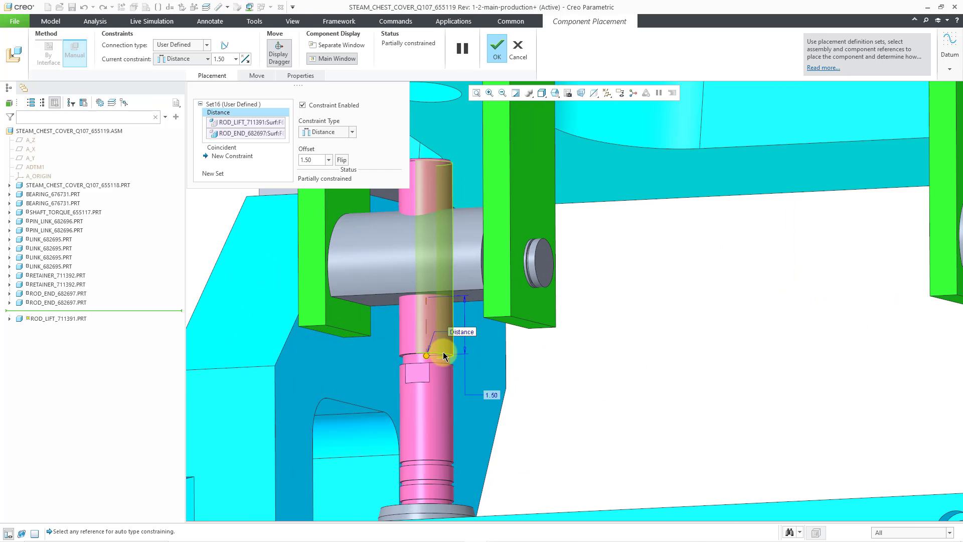
Replace the retainer reference of the first lift rod's Coincident constraint with the rod end's hole surface, and convert the set to a General connection
{"action": "left_click", "coordinate": [219, 148]}
{"action": "scroll", "coordinate": [553, 266], "scroll_direction": "down", "scroll_amount": 6}
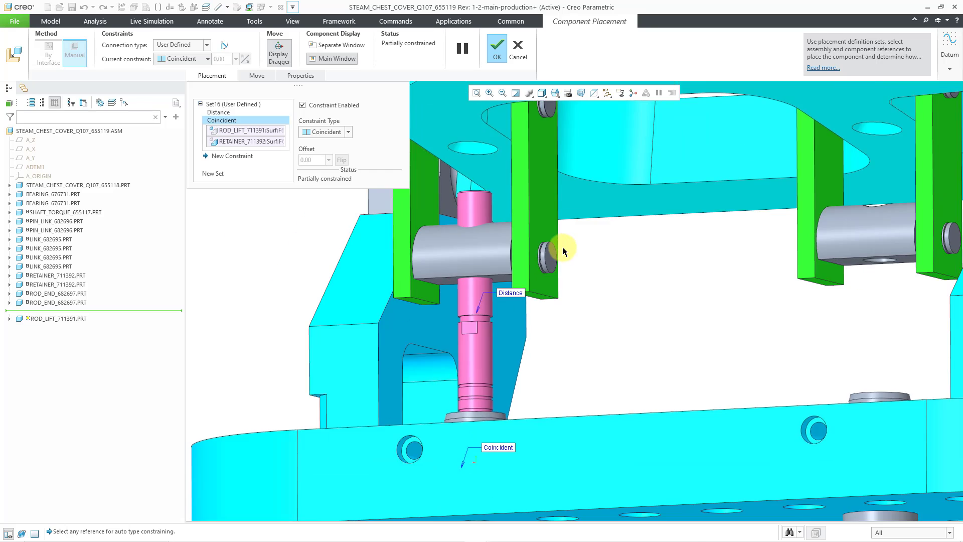
{"action": "scroll", "coordinate": [547, 291], "scroll_direction": "up", "scroll_amount": 2}
{"action": "middle_click_drag", "start_coordinate": [540, 312], "coordinate": [551, 319]}
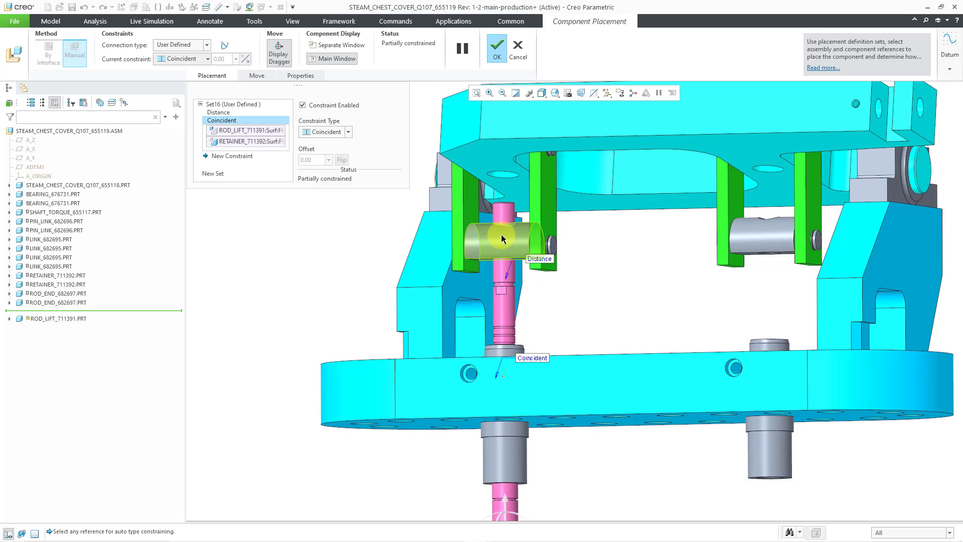
{"action": "right_click", "coordinate": [245, 141]}
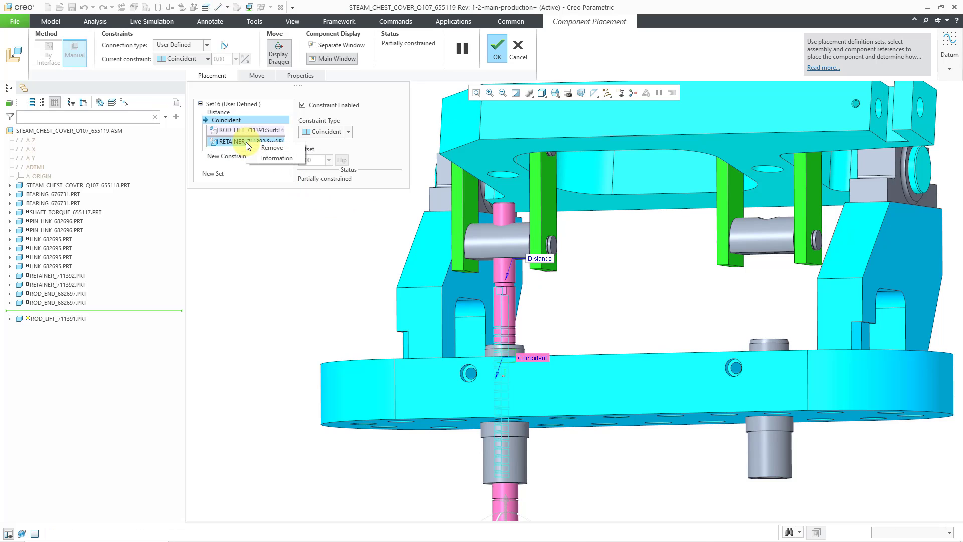
{"action": "left_click", "coordinate": [267, 146]}
{"action": "scroll", "coordinate": [472, 232], "scroll_direction": "up", "scroll_amount": 5}
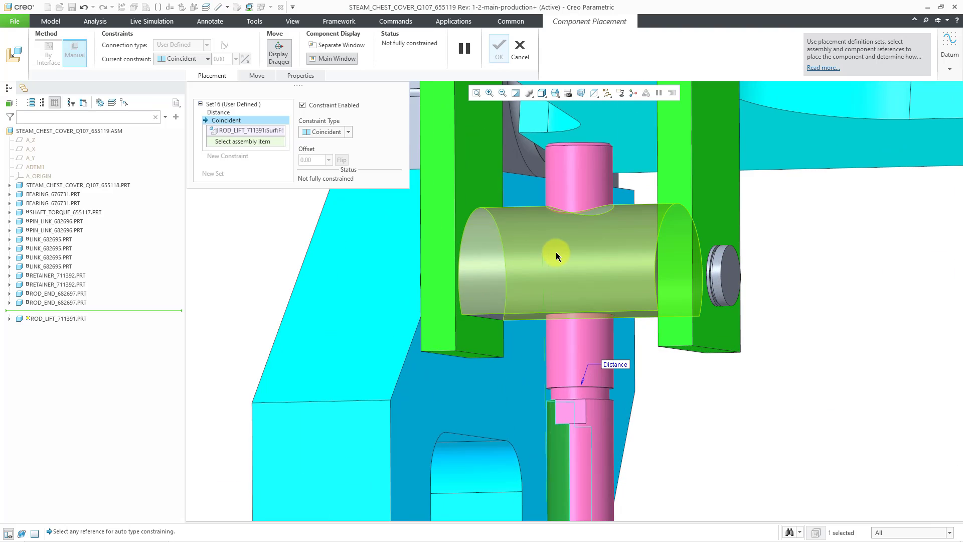
{"action": "right_click", "coordinate": [569, 251]}
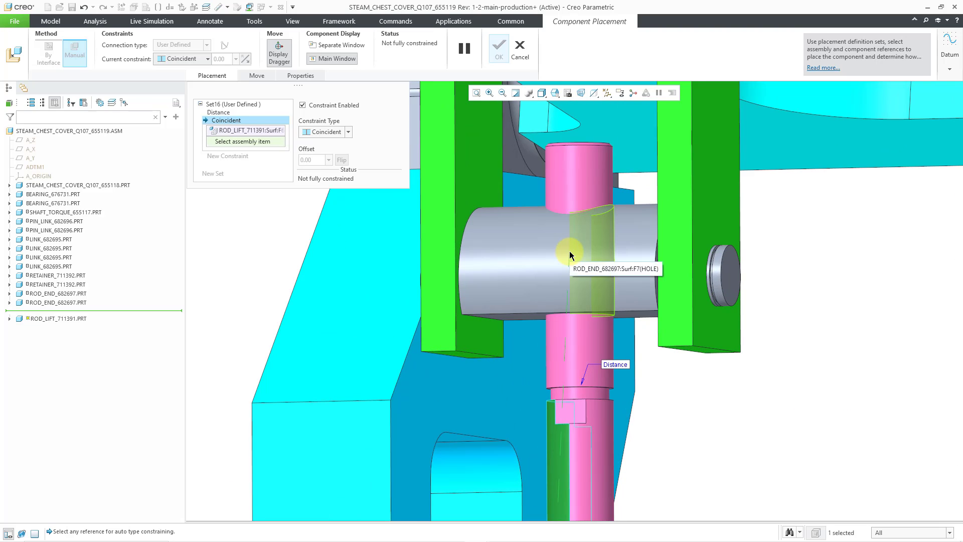
{"action": "left_click", "coordinate": [569, 250]}
{"action": "scroll", "coordinate": [568, 251], "scroll_direction": "down", "scroll_amount": 3}
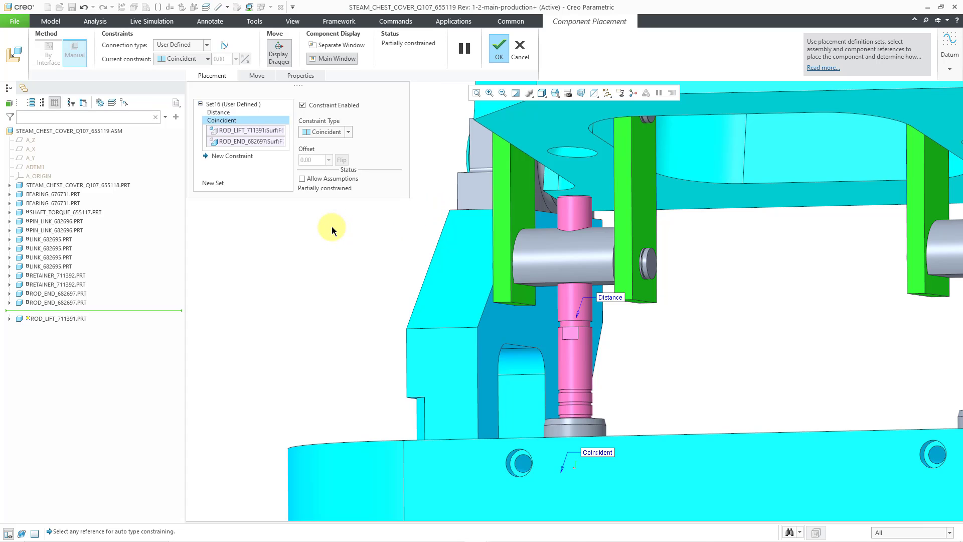
{"action": "left_click", "coordinate": [225, 47]}
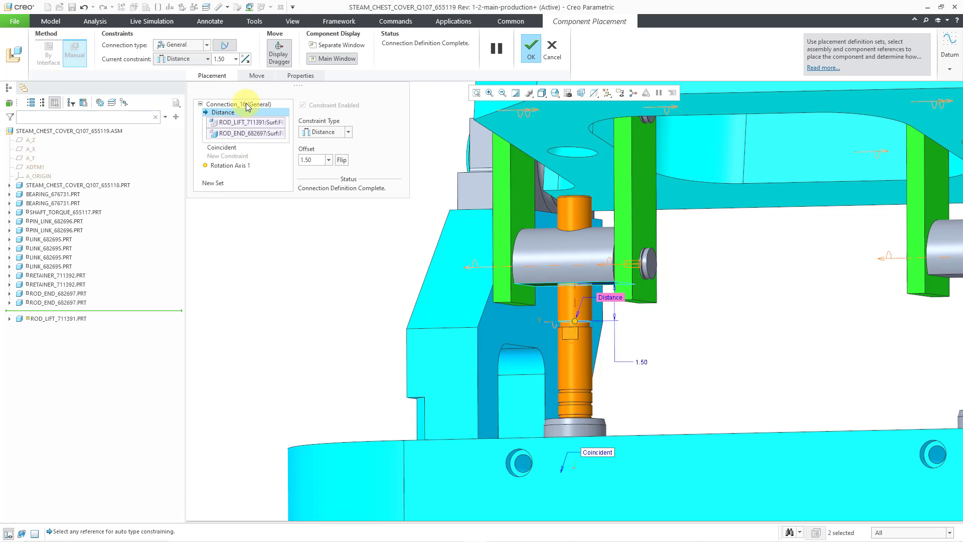
Add a Cylinder connection between the first lift rod's cylindrical surface and the lower part of its retainer, and accept the placement
{"action": "scroll", "coordinate": [522, 200], "scroll_direction": "down", "scroll_amount": 2}
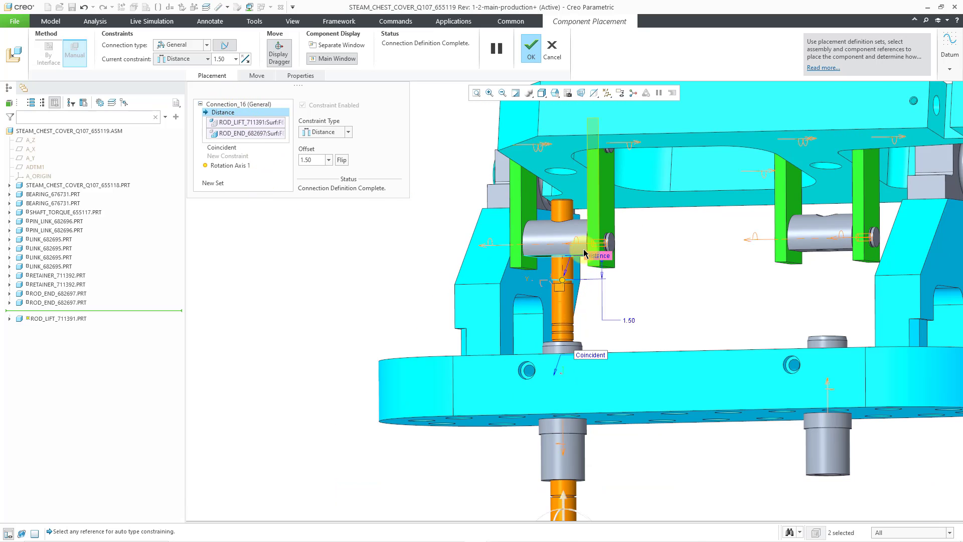
{"action": "middle_click_drag", "start_coordinate": [584, 254], "coordinate": [566, 234]}
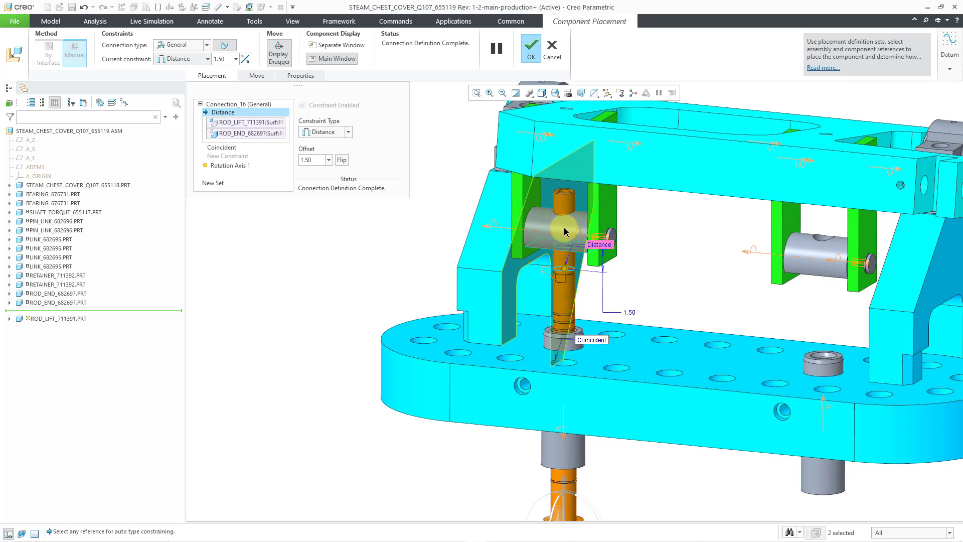
{"action": "scroll", "coordinate": [587, 459], "scroll_direction": "up", "scroll_amount": 3}
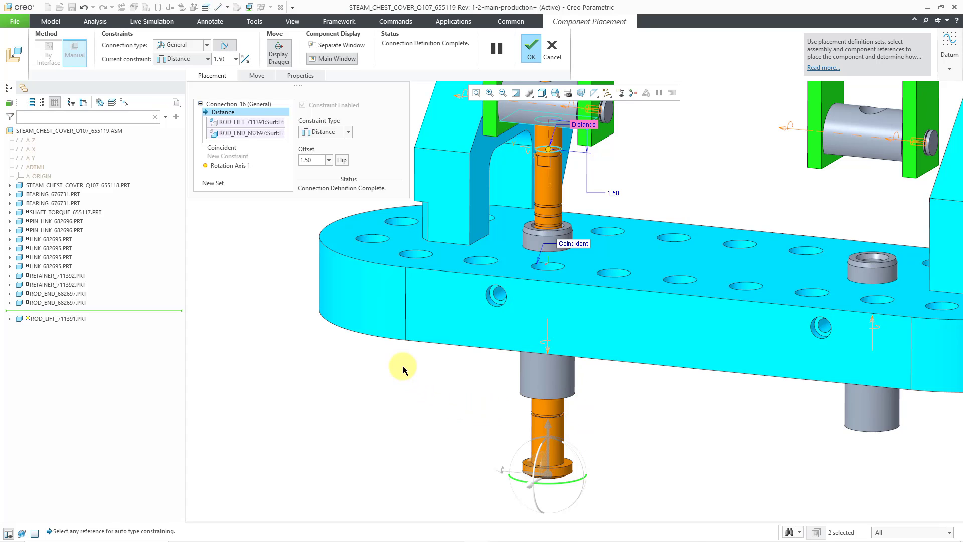
{"action": "left_click", "coordinate": [219, 184]}
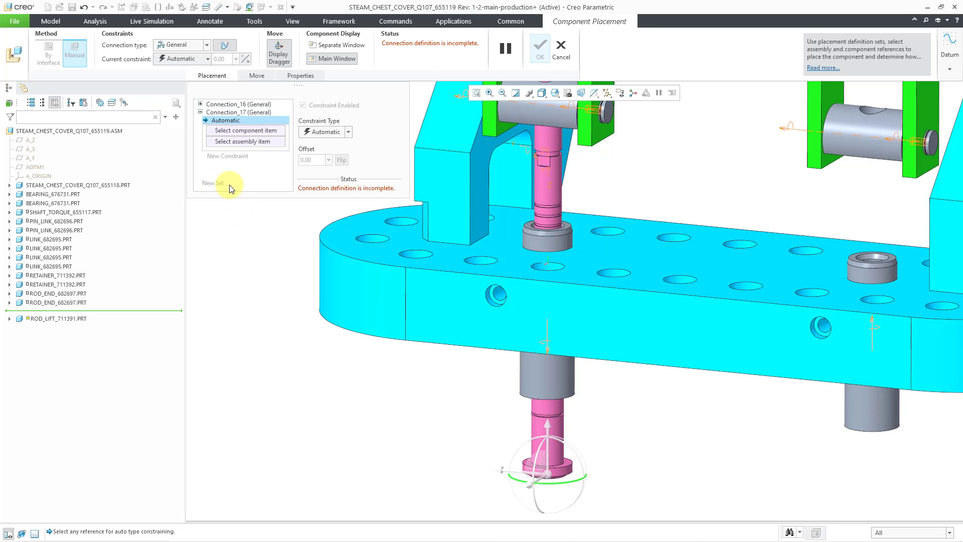
{"action": "left_click", "coordinate": [179, 45]}
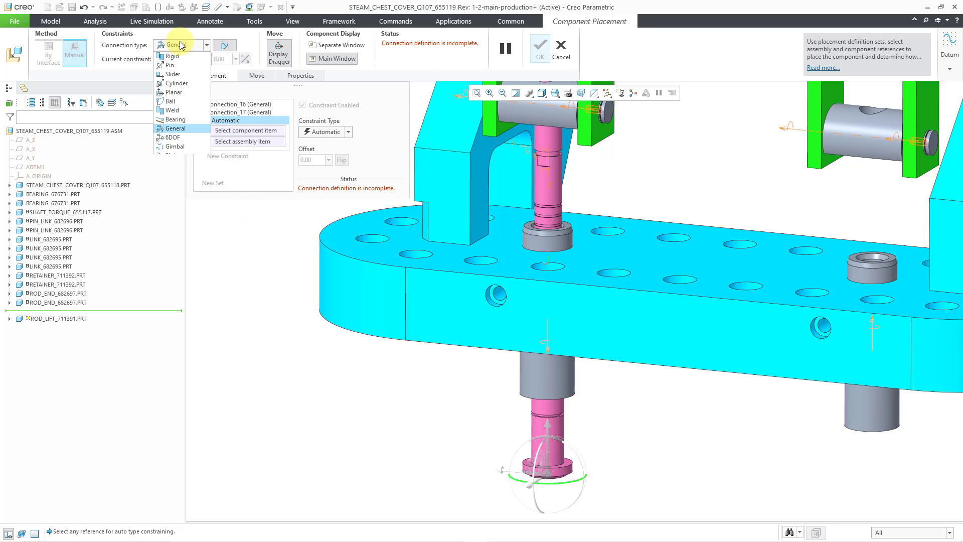
{"action": "left_click", "coordinate": [185, 83]}
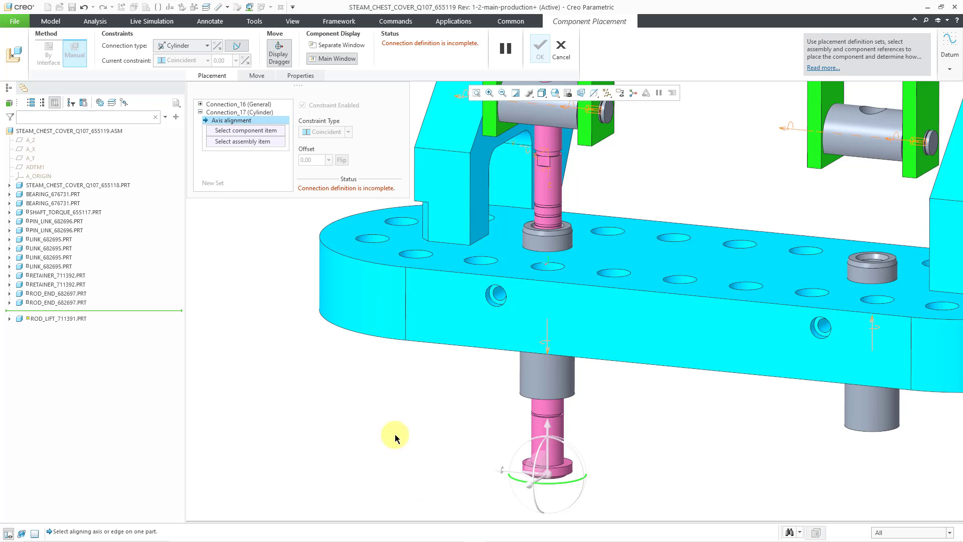
{"action": "left_click", "coordinate": [549, 389]}
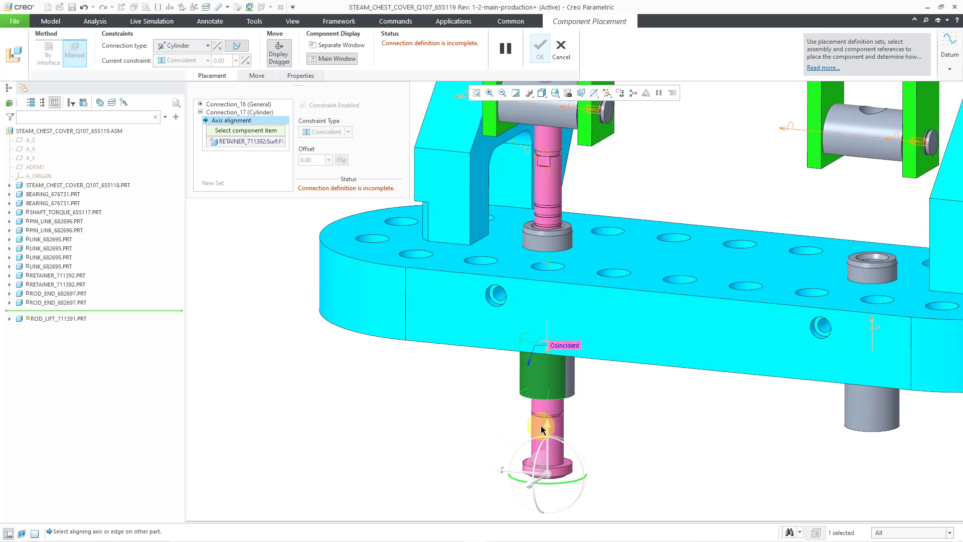
{"action": "left_click", "coordinate": [551, 406]}
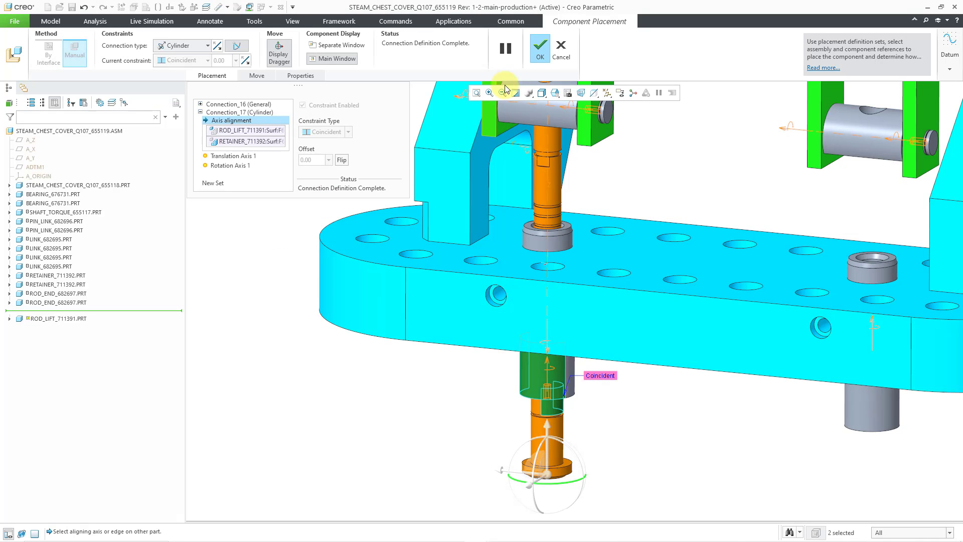
{"action": "left_click", "coordinate": [540, 49]}
{"action": "key", "text": "ctrl+d"}
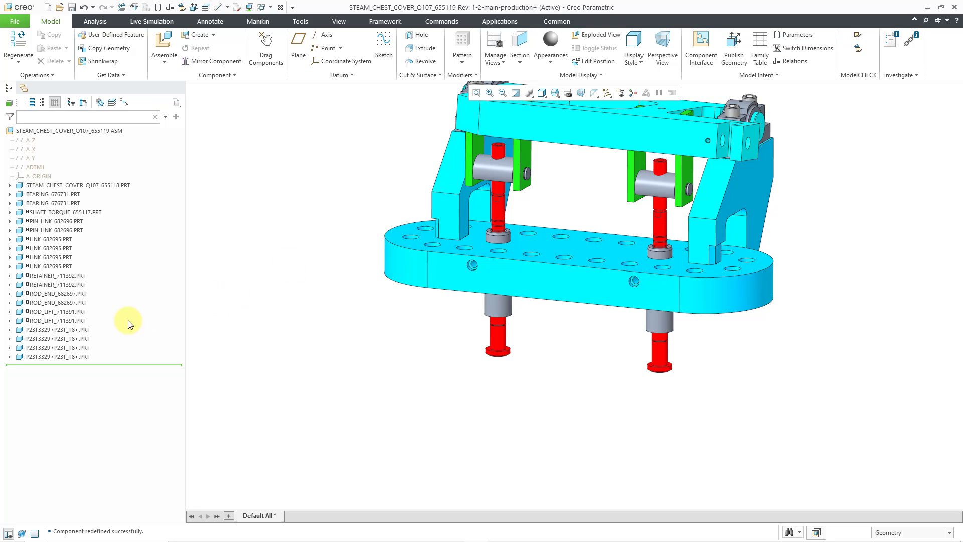
Redefine the second ROD_LIFT_711391 with its Coincident constraint referencing the rod end's hole instead of the retainer, and convert the set to a General connection
{"action": "left_click", "coordinate": [63, 323]}
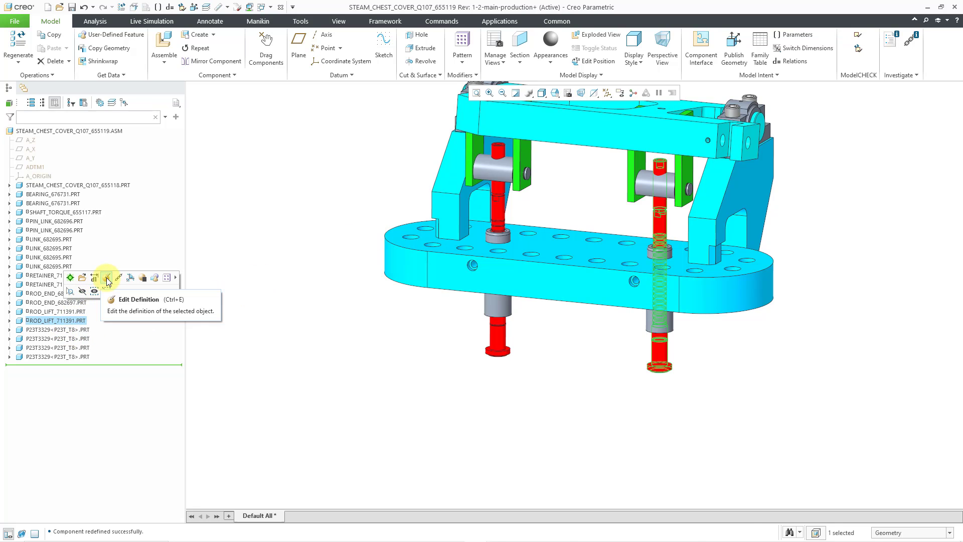
{"action": "left_click", "coordinate": [96, 281]}
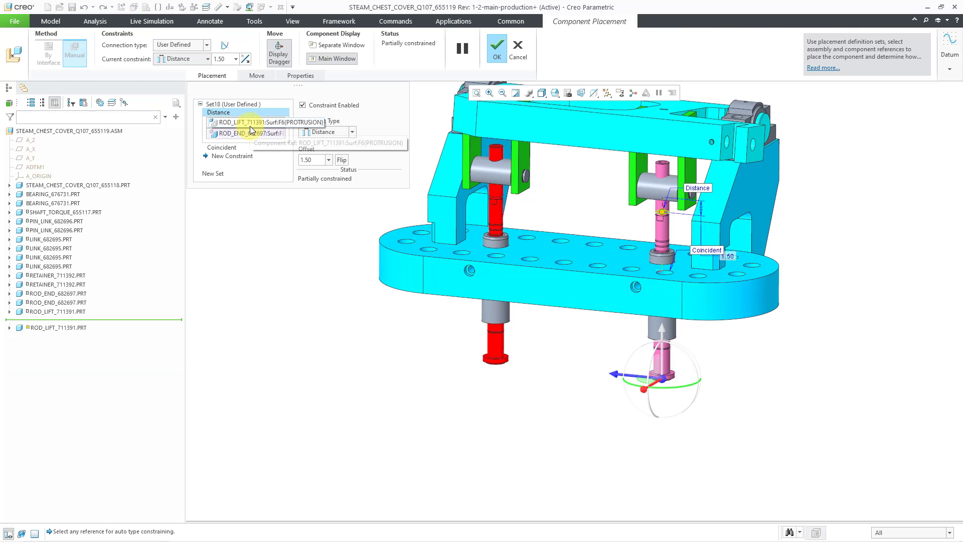
{"action": "left_click", "coordinate": [229, 149]}
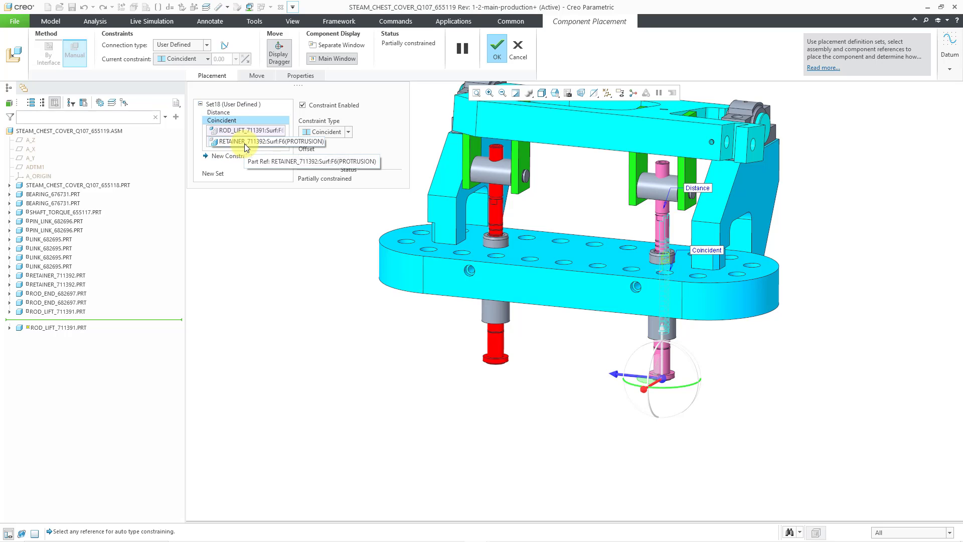
{"action": "right_click", "coordinate": [244, 144]}
{"action": "left_click", "coordinate": [271, 149]}
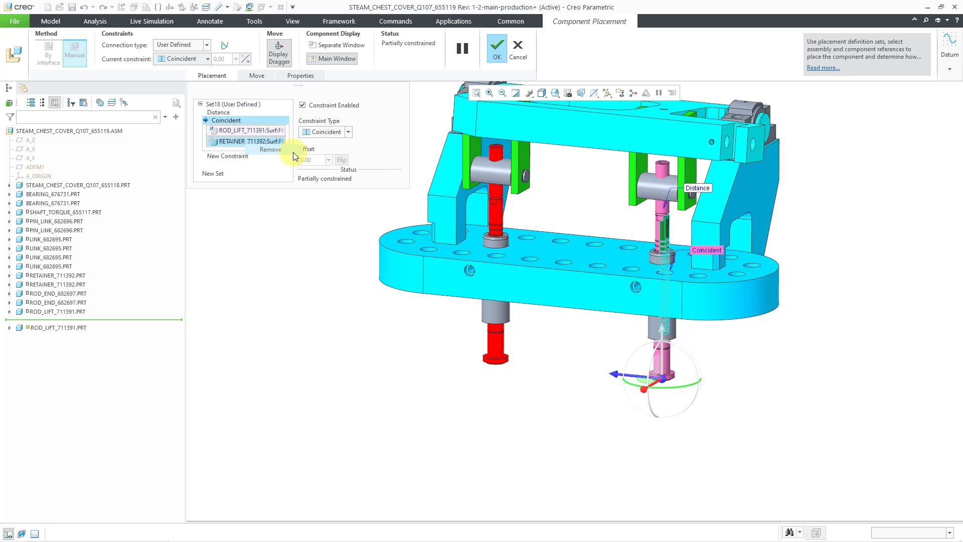
{"action": "scroll", "coordinate": [730, 175], "scroll_direction": "up", "scroll_amount": 5}
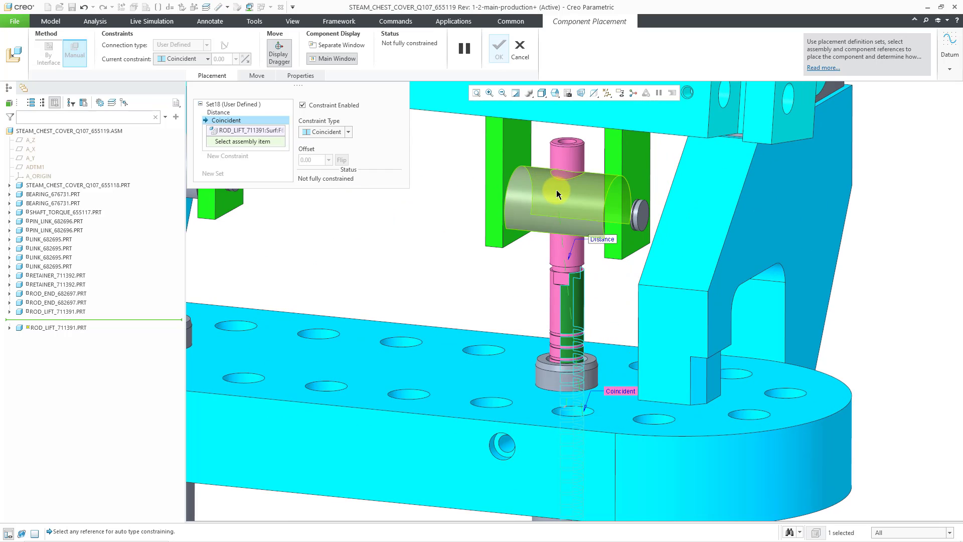
{"action": "right_click", "coordinate": [557, 192]}
{"action": "left_click", "coordinate": [557, 194]}
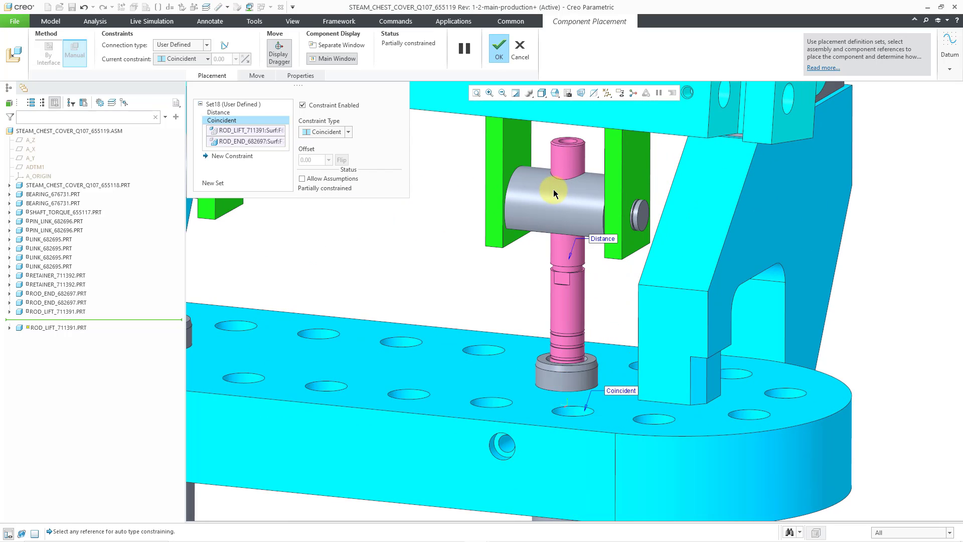
{"action": "scroll", "coordinate": [626, 208], "scroll_direction": "down", "scroll_amount": 3}
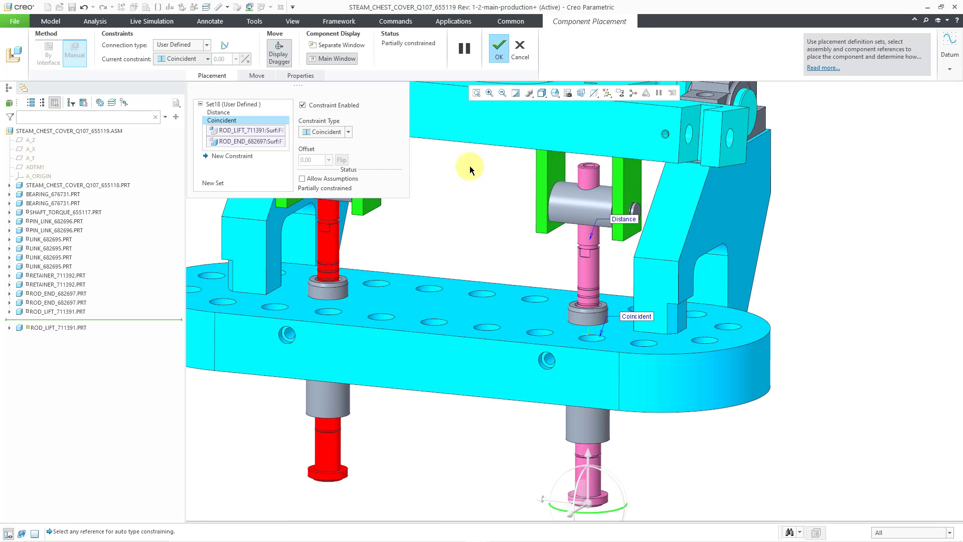
{"action": "left_click", "coordinate": [225, 45]}
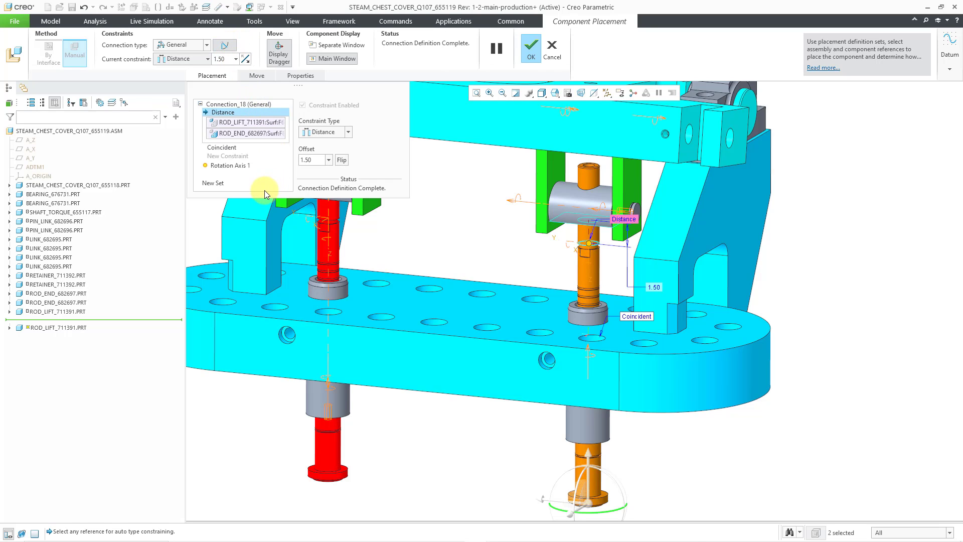
Add a Cylinder connection aligning the second lift rod with its retainer's cylindrical surface, and accept the placement
{"action": "left_click", "coordinate": [218, 182]}
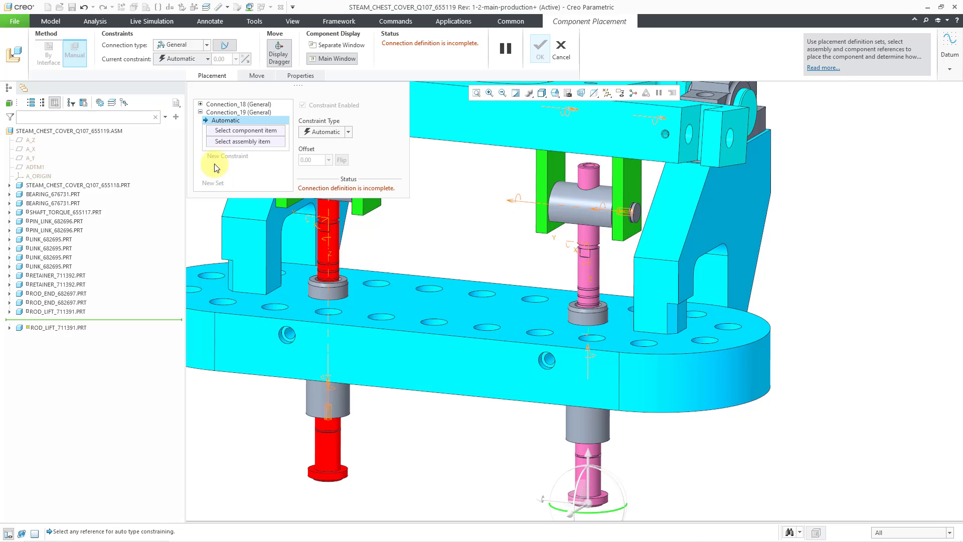
{"action": "left_click", "coordinate": [191, 45]}
{"action": "left_click", "coordinate": [192, 82]}
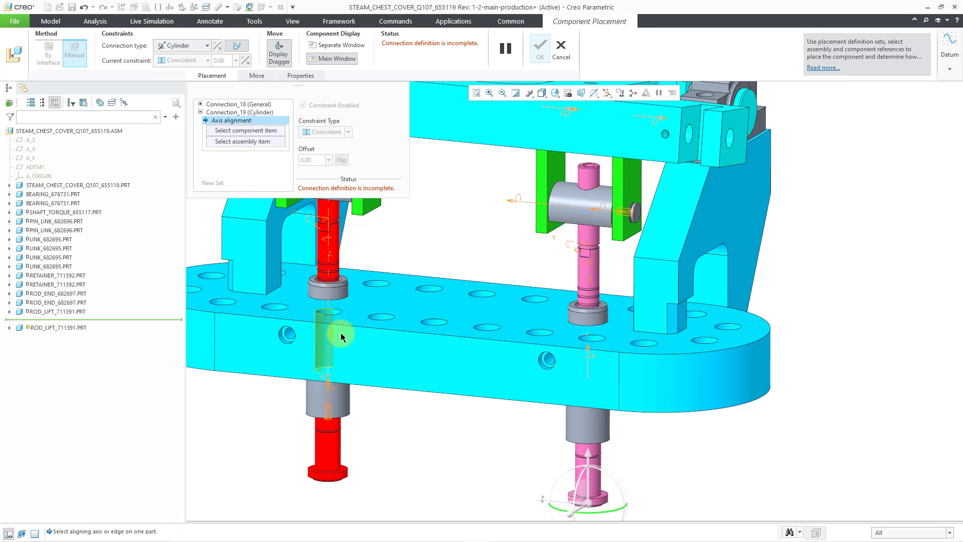
{"action": "left_click", "coordinate": [585, 424]}
{"action": "left_click", "coordinate": [585, 435]}
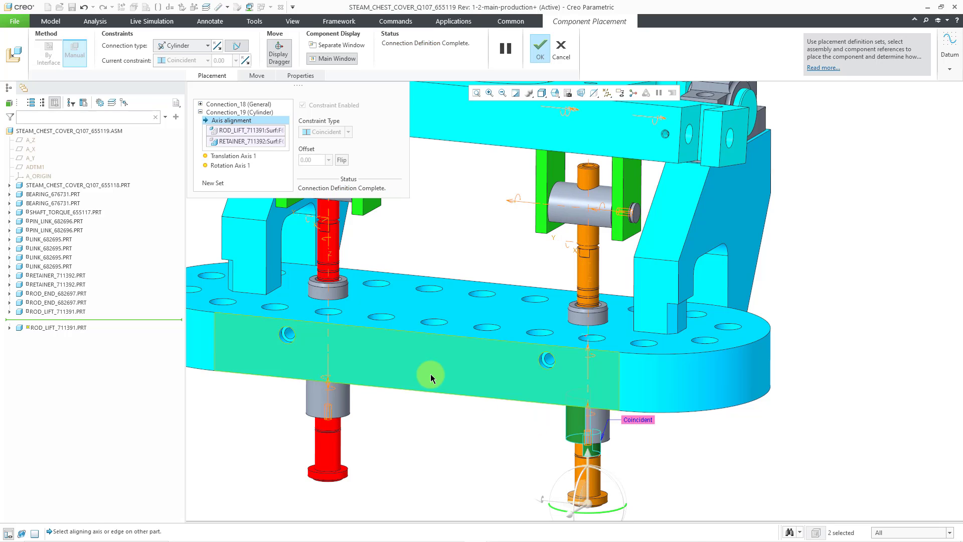
{"action": "scroll", "coordinate": [600, 328], "scroll_direction": "down", "scroll_amount": 3}
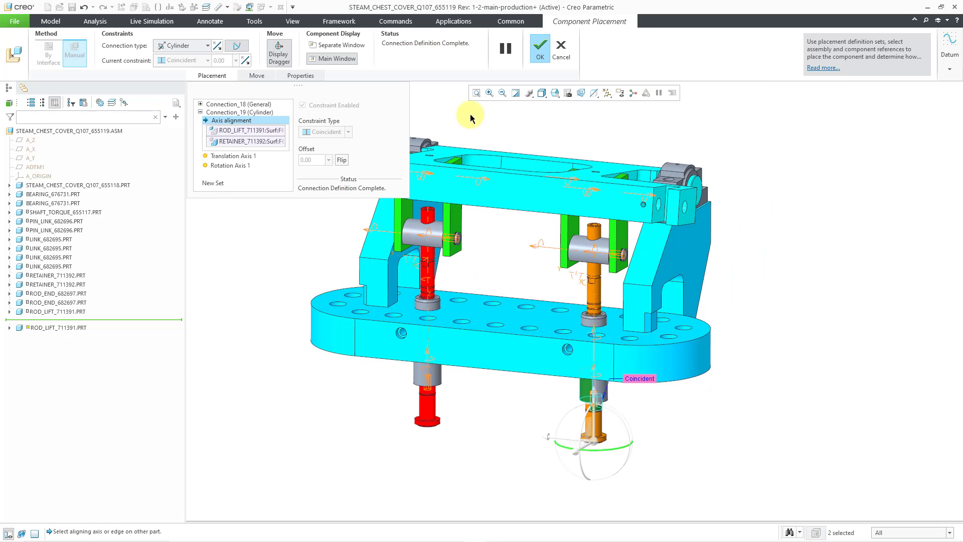
{"action": "left_click", "coordinate": [541, 49]}
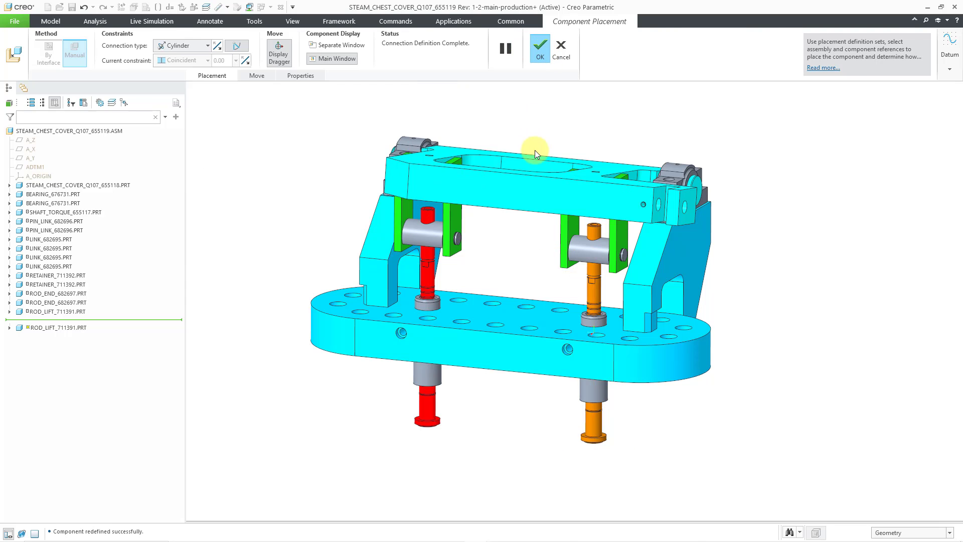
Swing the torque shaft upward with Drag Components to check the linkage's motion, and cancel the drag to restore the original position
{"action": "middle_click_drag", "start_coordinate": [557, 186], "coordinate": [447, 194]}
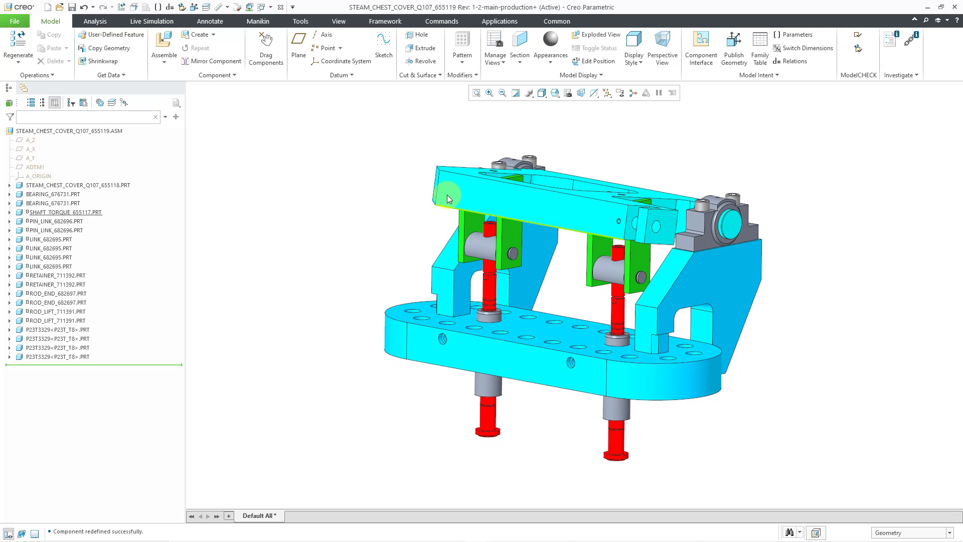
{"action": "left_click", "coordinate": [264, 56]}
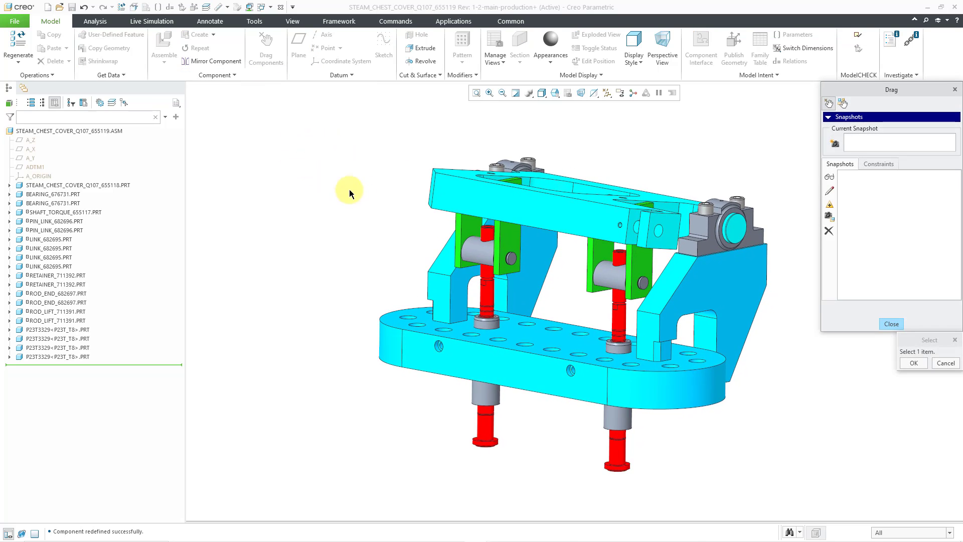
{"action": "left_click", "coordinate": [456, 213]}
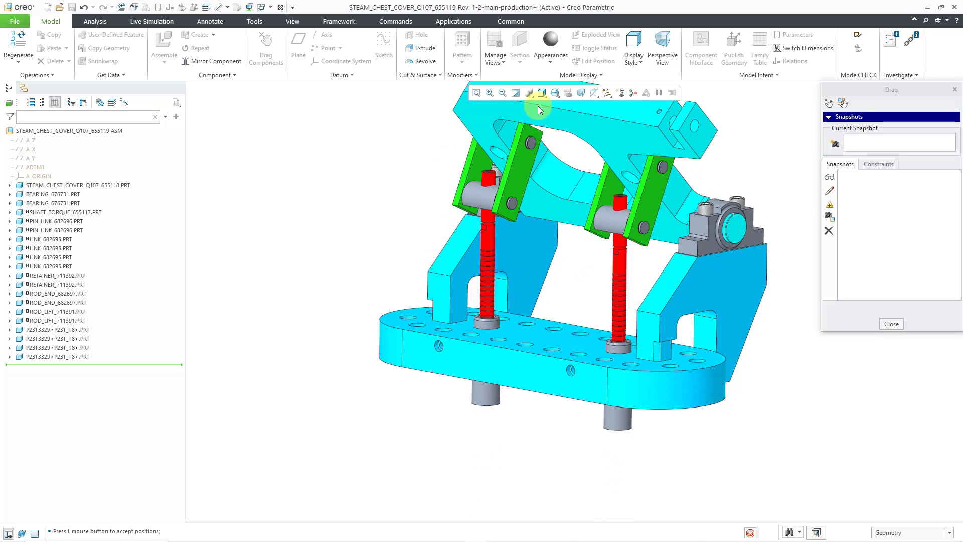
{"action": "middle_click", "coordinate": [525, 254]}
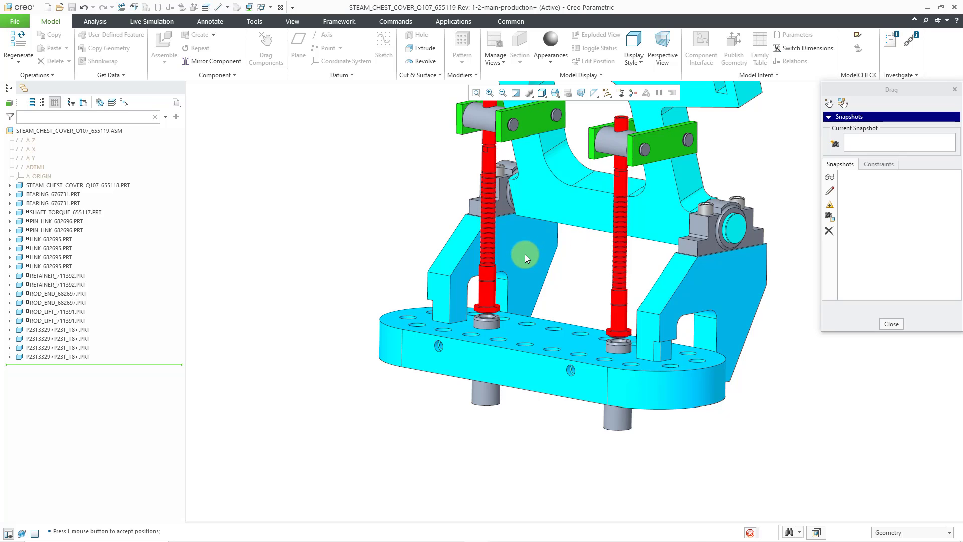
{"action": "left_click", "coordinate": [457, 171]}
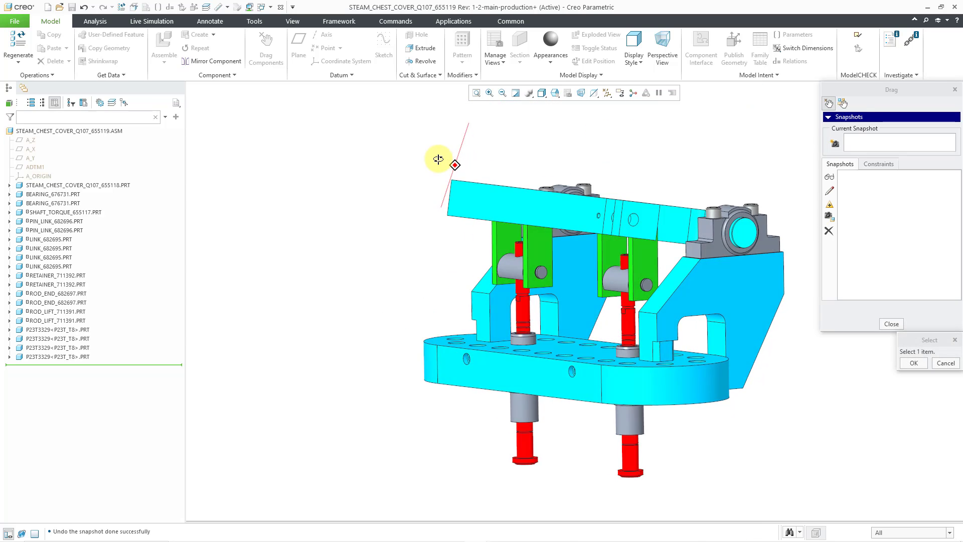
{"action": "middle_click_drag", "start_coordinate": [445, 168], "coordinate": [391, 173], "text": "shift"}
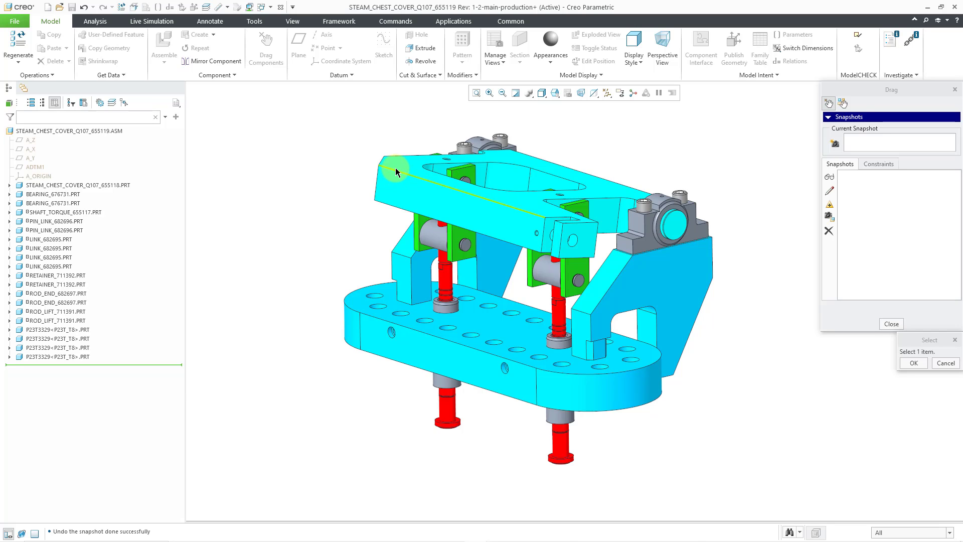
Test-drag the torque shaft, cancel the movement, and save the original position as a snapshot before closing the drag tool
{"action": "left_click", "coordinate": [467, 197]}
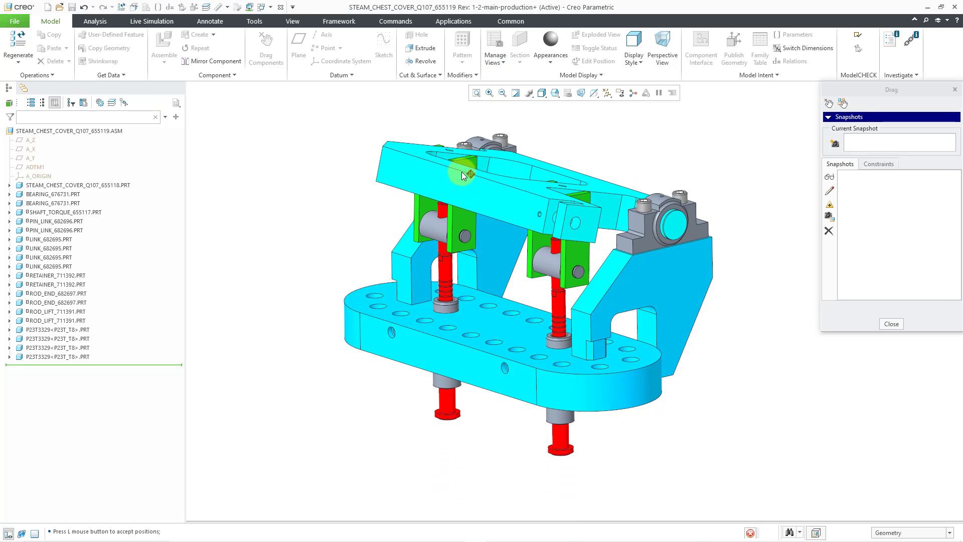
{"action": "middle_click", "coordinate": [451, 160]}
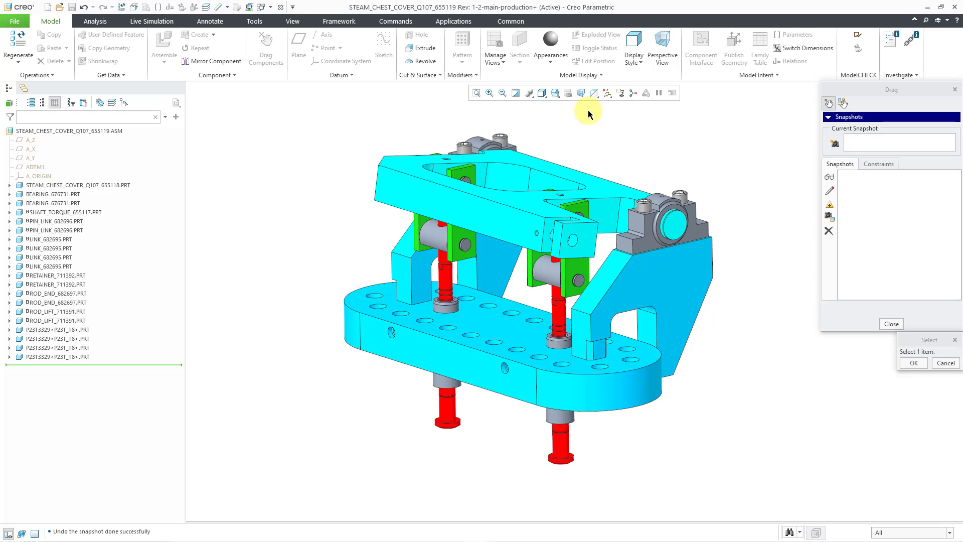
{"action": "left_click", "coordinate": [835, 145]}
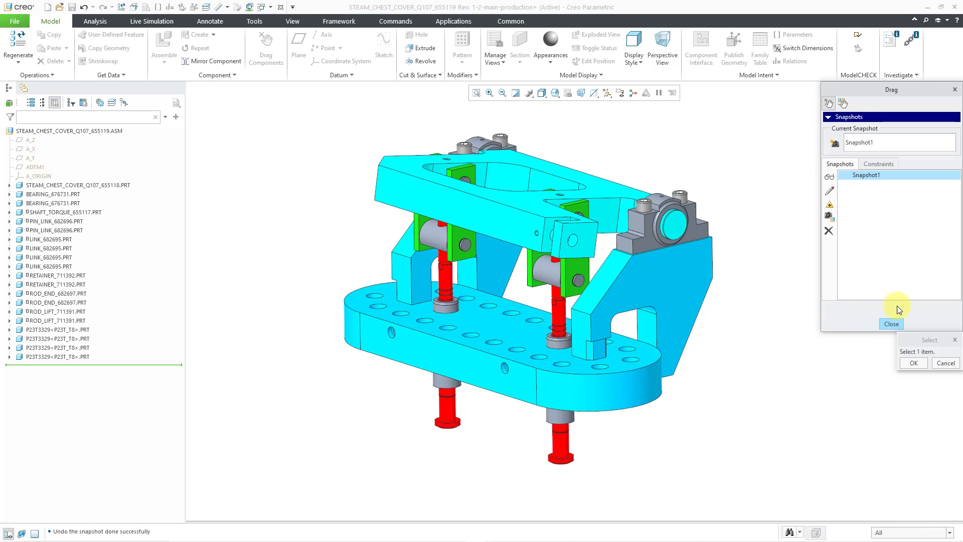
{"action": "left_click", "coordinate": [892, 324]}
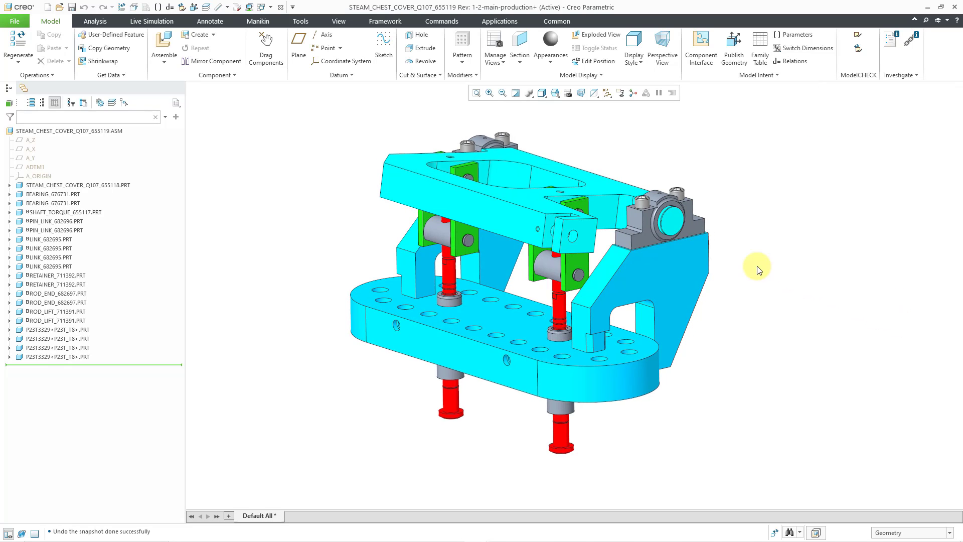
Redefine the first ROD_LIFT_711391, setting its Cylinder connection's translation zero references to the retainer's lower end face and the rod head's upper face
{"action": "mouse_move", "coordinate": [588, 218]}
{"action": "left_mouse_down", "text": "ctrl+alt"}
{"action": "mouse_move", "coordinate": [604, 196]}
{"action": "mouse_move", "coordinate": [617, 209]}
{"action": "mouse_move", "coordinate": [602, 217]}
{"action": "left_mouse_up", "text": "ctrl+alt"}
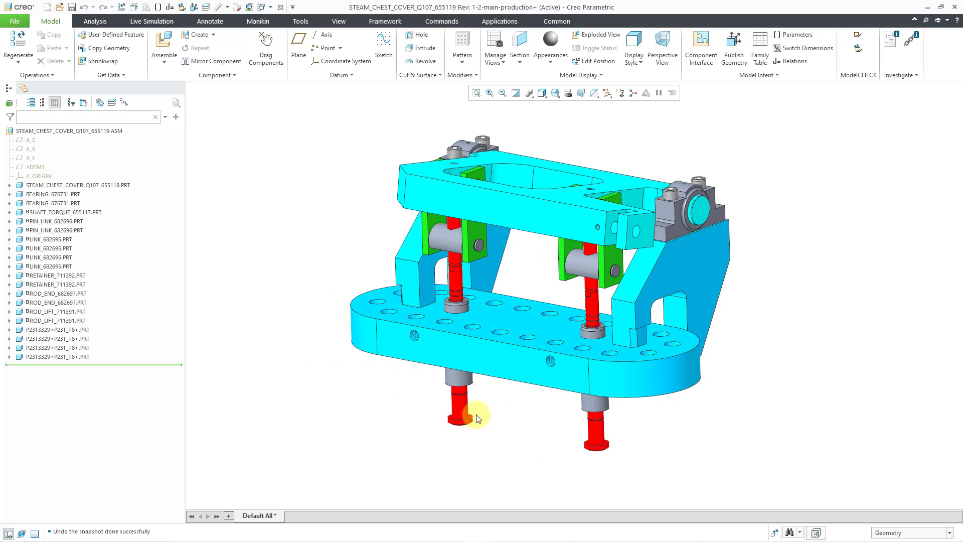
{"action": "left_click", "coordinate": [497, 356]}
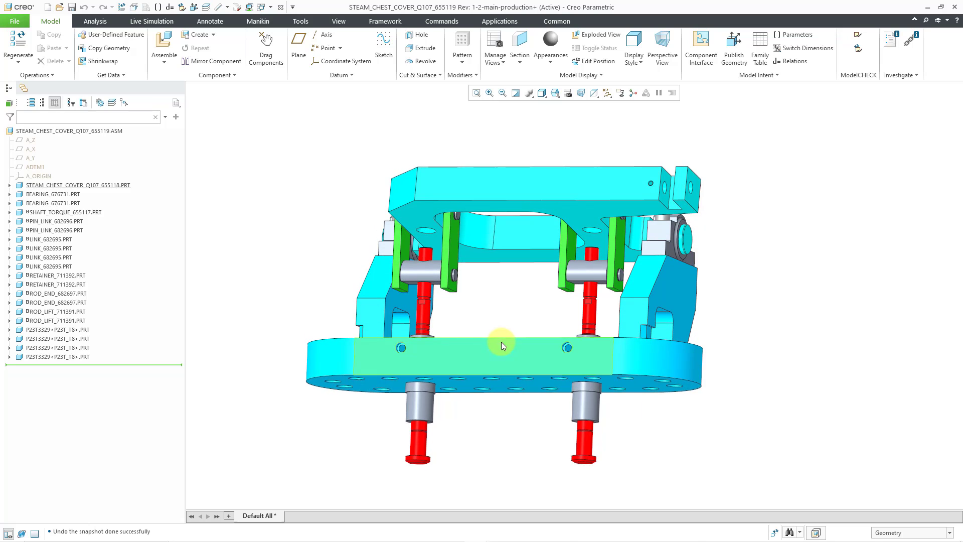
{"action": "scroll", "coordinate": [486, 347], "scroll_direction": "down", "scroll_amount": 2}
{"action": "scroll", "coordinate": [433, 442], "scroll_direction": "down", "scroll_amount": 4}
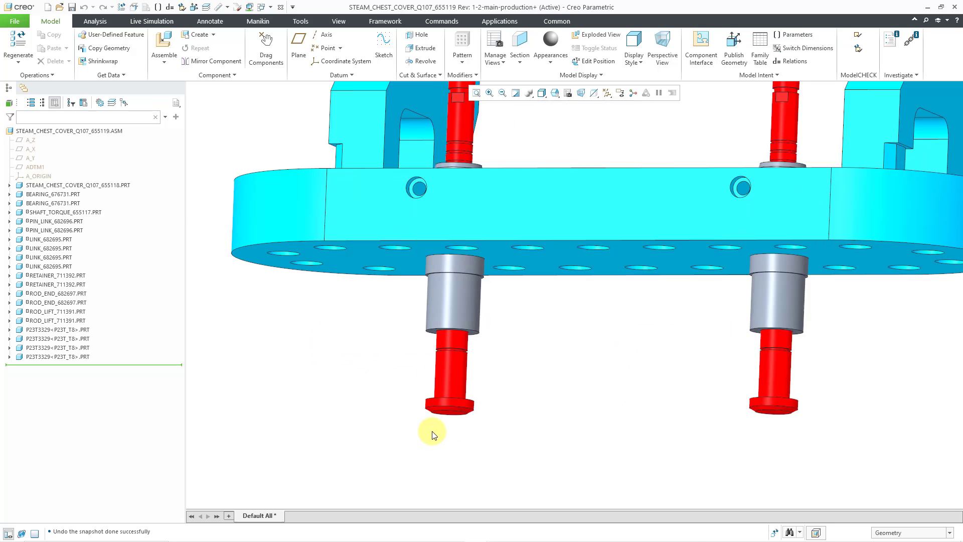
{"action": "left_click", "coordinate": [460, 371]}
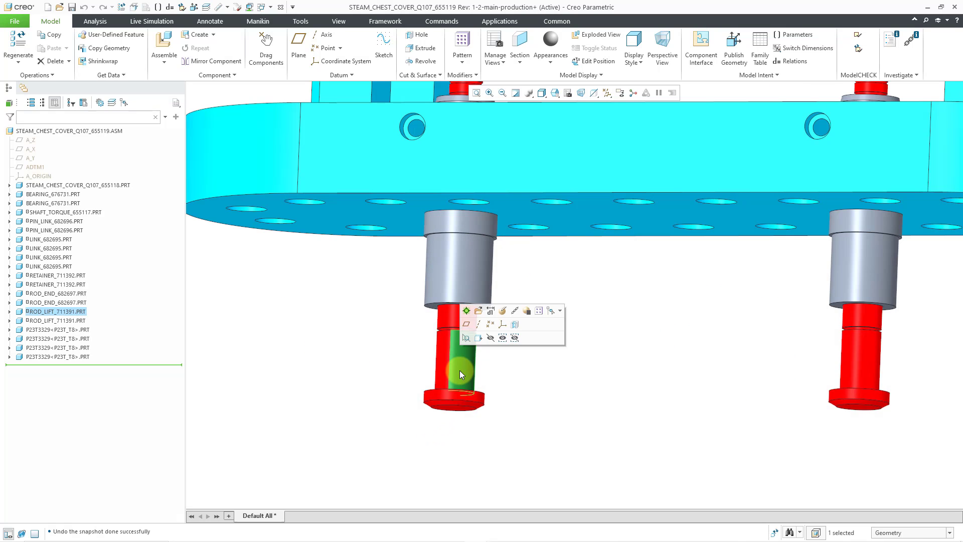
{"action": "left_click", "coordinate": [503, 310]}
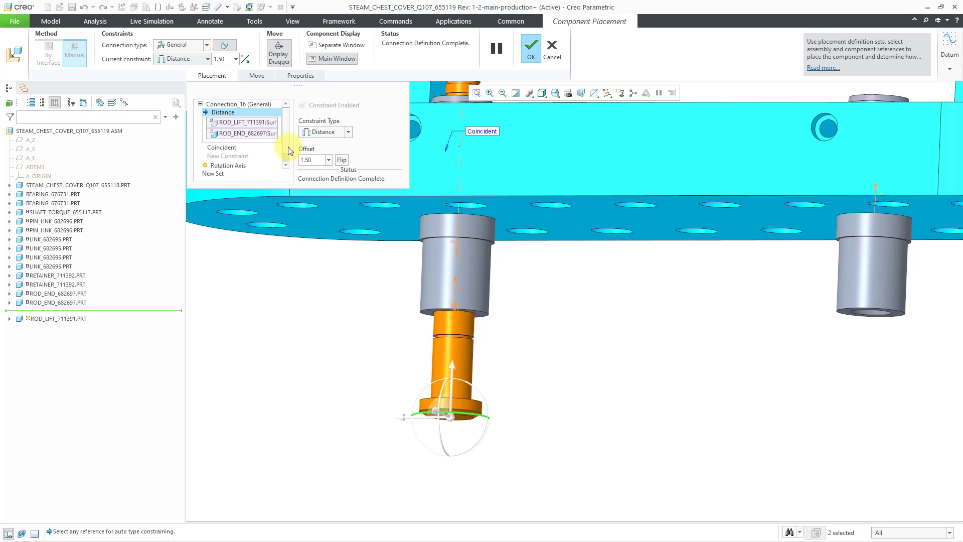
{"action": "left_click", "coordinate": [213, 173]}
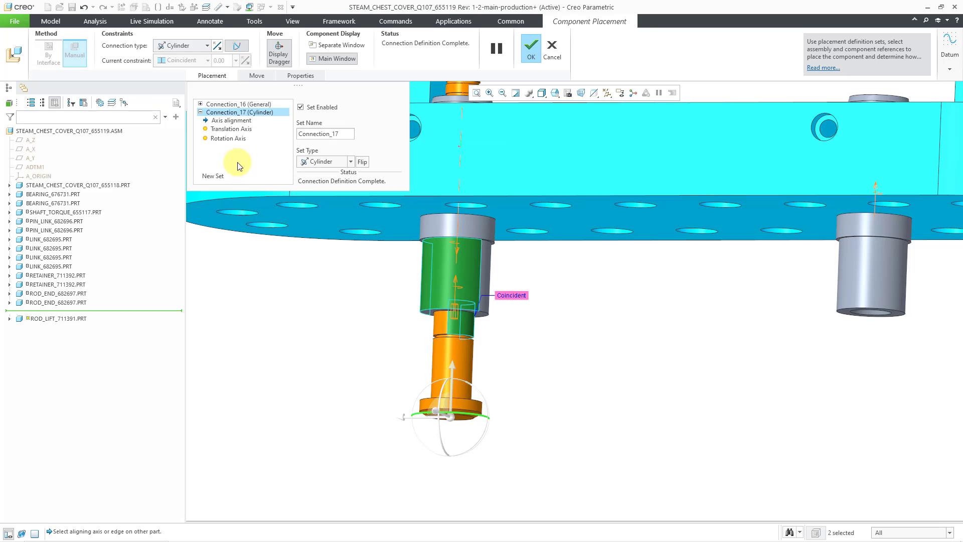
{"action": "left_click", "coordinate": [242, 129]}
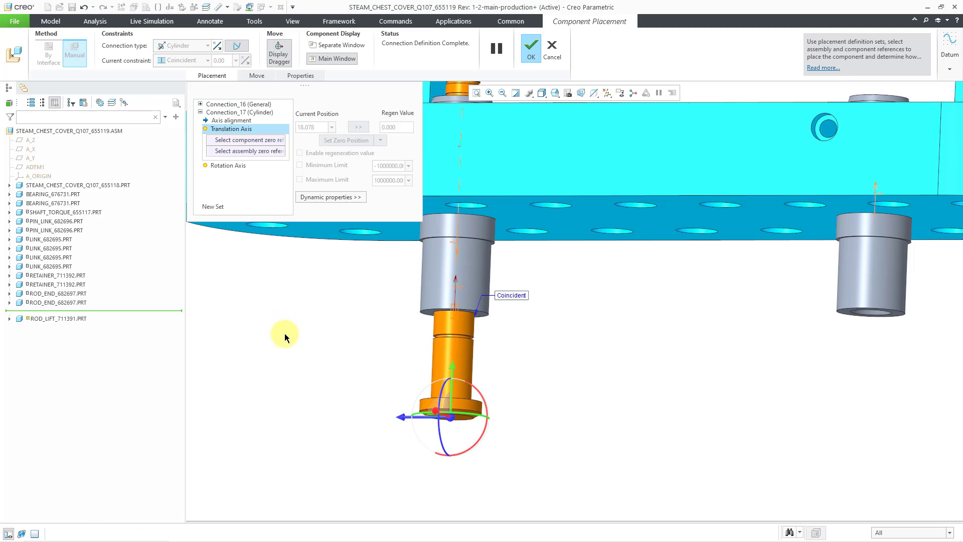
{"action": "left_click", "coordinate": [481, 317]}
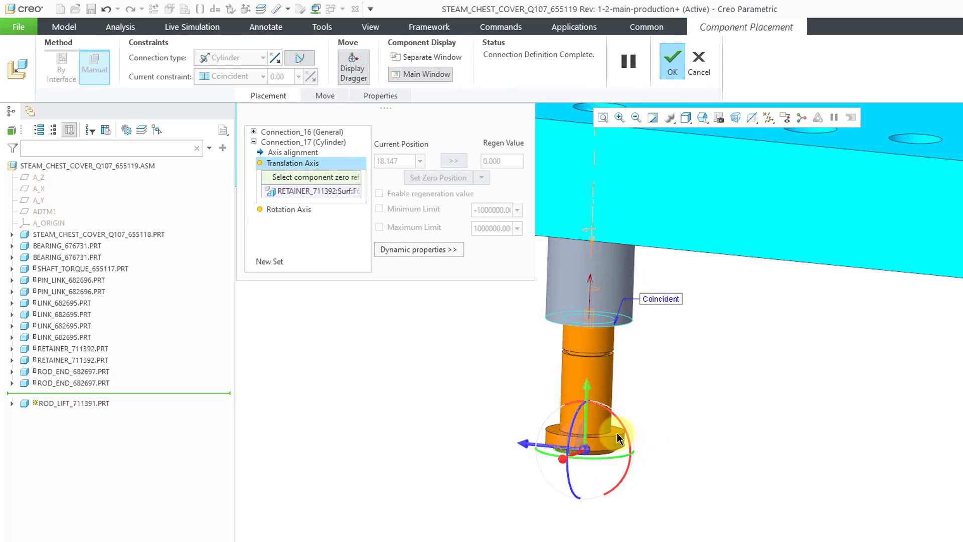
{"action": "left_click", "coordinate": [618, 438]}
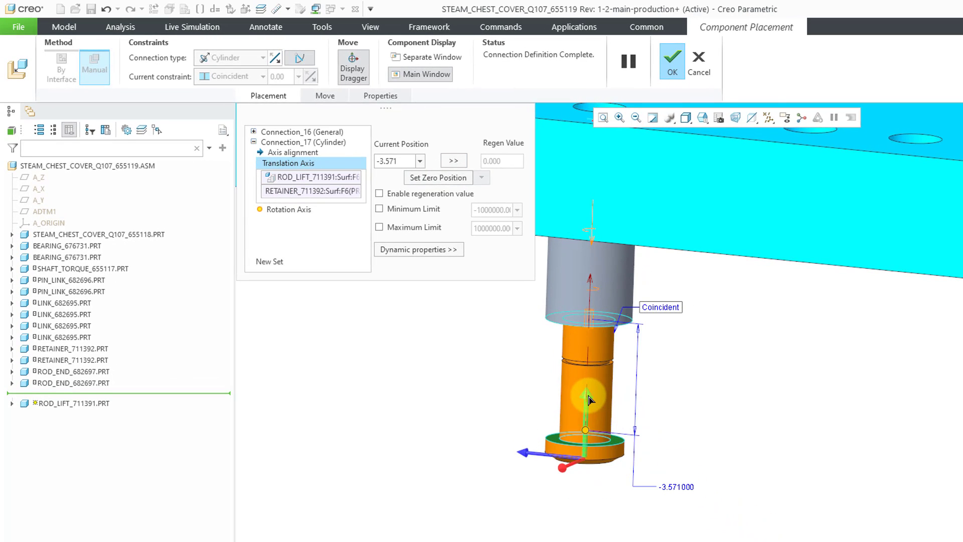
Slide the first lift rod slightly upward, set its translation axis's maximum limit to 0, and accept the placement
{"action": "left_click_drag", "start_coordinate": [590, 391], "coordinate": [585, 368]}
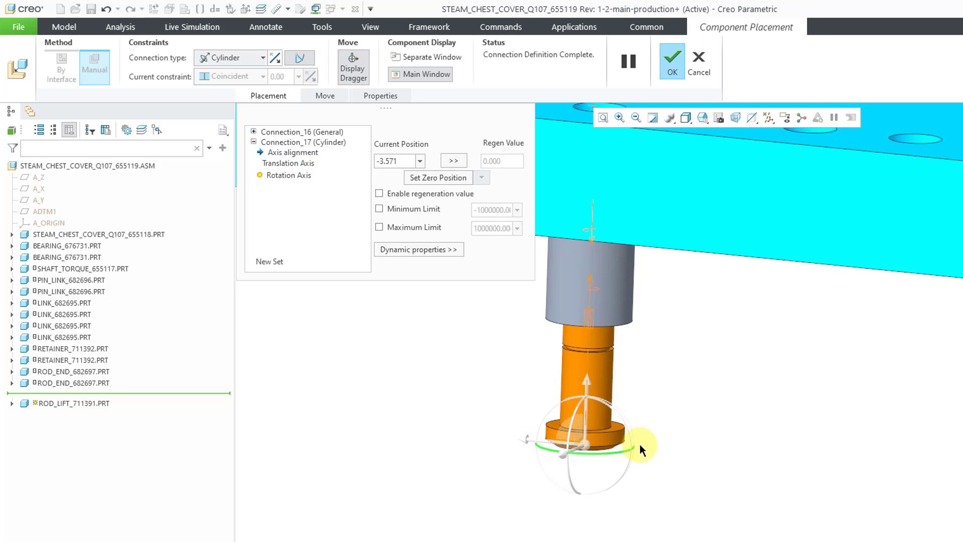
{"action": "left_click", "coordinate": [302, 164]}
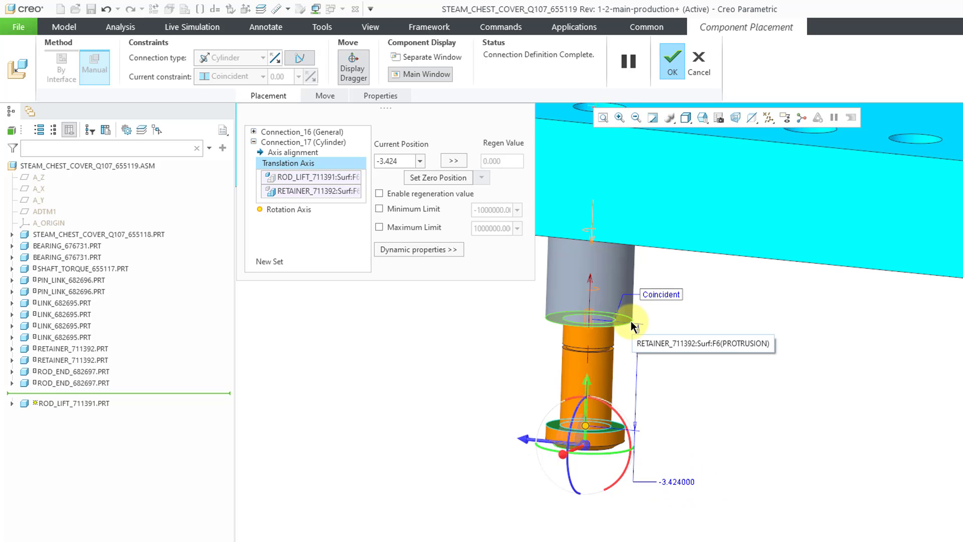
{"action": "left_click", "coordinate": [379, 229]}
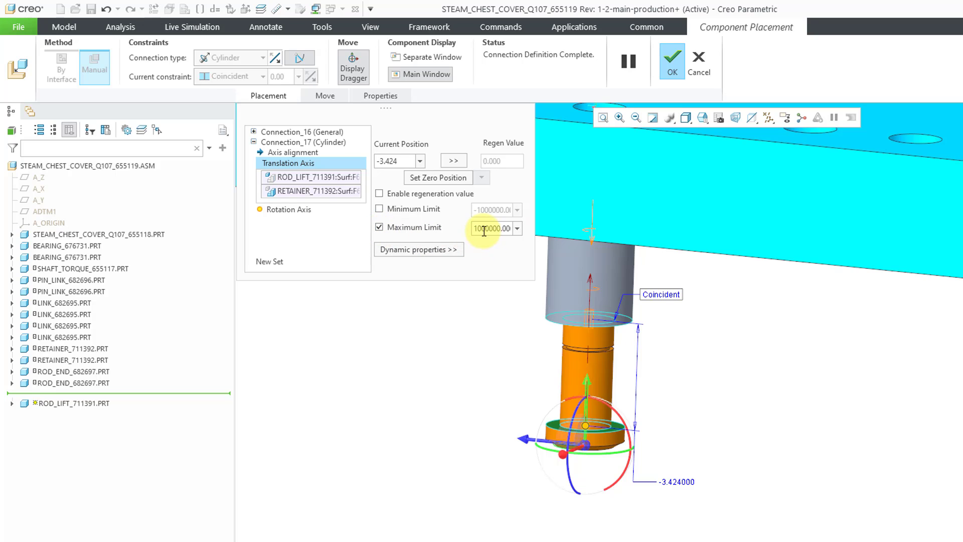
{"action": "left_click", "coordinate": [483, 228]}
{"action": "type", "text": "0"}
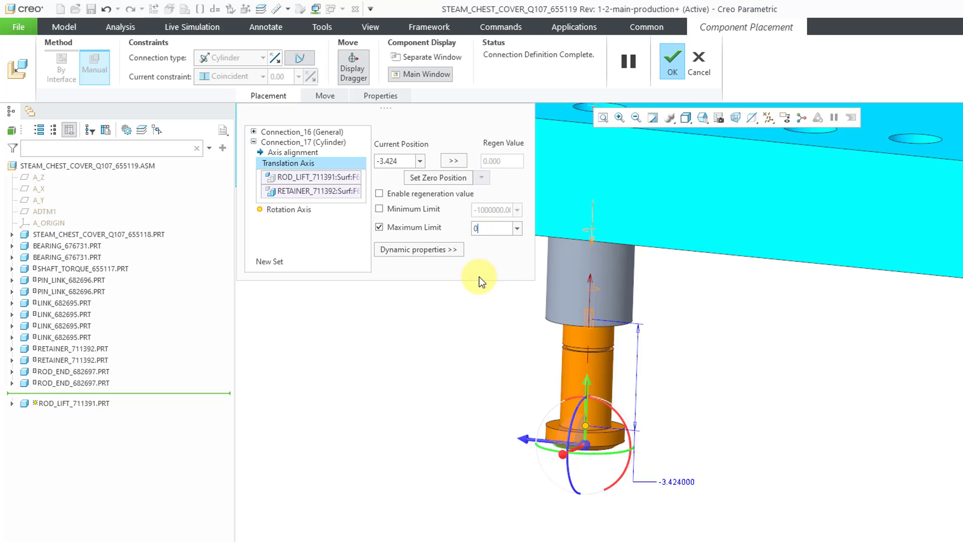
{"action": "key", "text": "Return"}
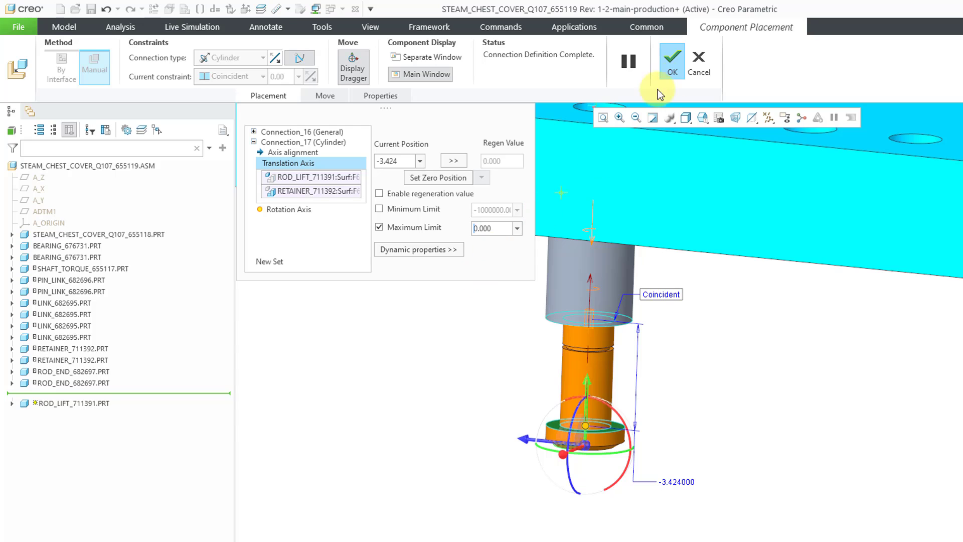
{"action": "left_click", "coordinate": [647, 124]}
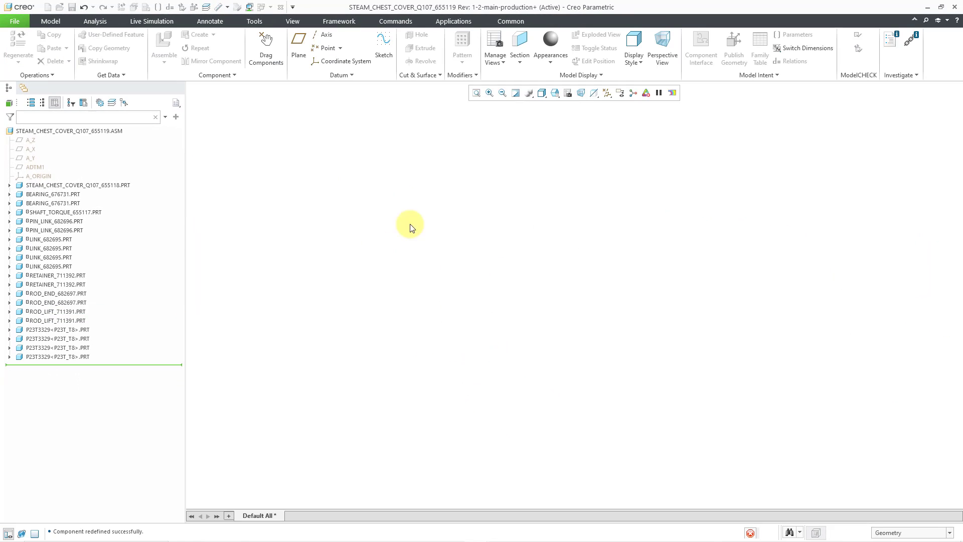
Redefine the second ROD_LIFT_711391, setting its Cylinder connection's translation zero references to the rod head's upper face and the retainer's lower end face
{"action": "left_click", "coordinate": [859, 312]}
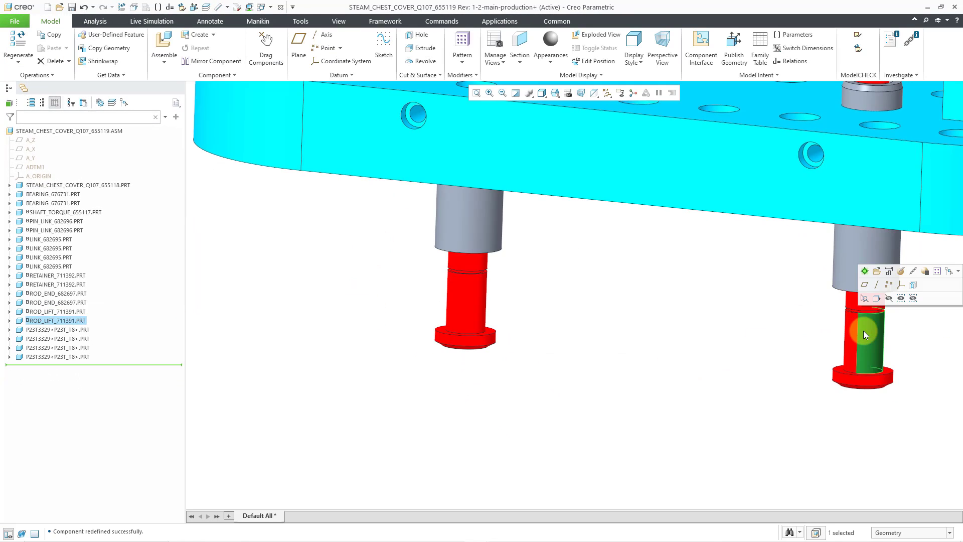
{"action": "left_click", "coordinate": [902, 273]}
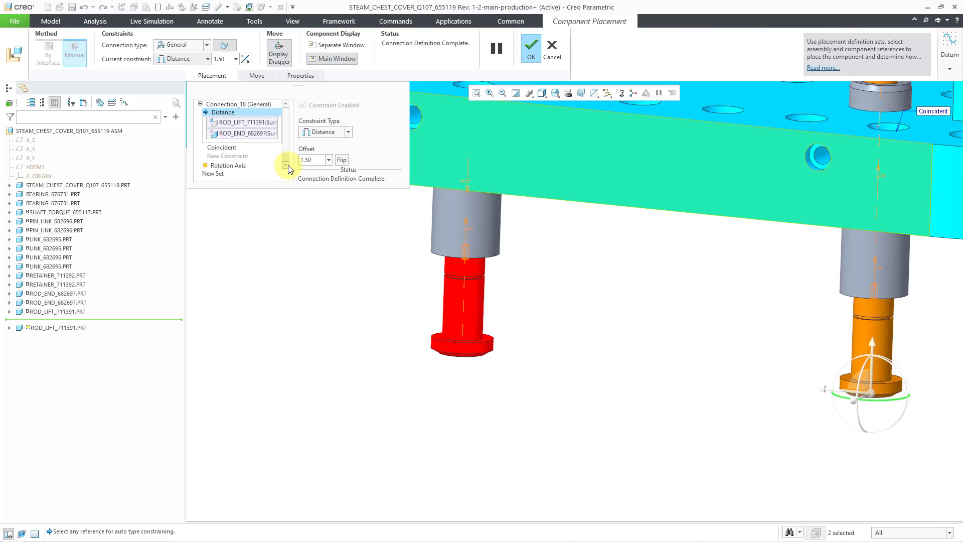
{"action": "left_click", "coordinate": [287, 164]}
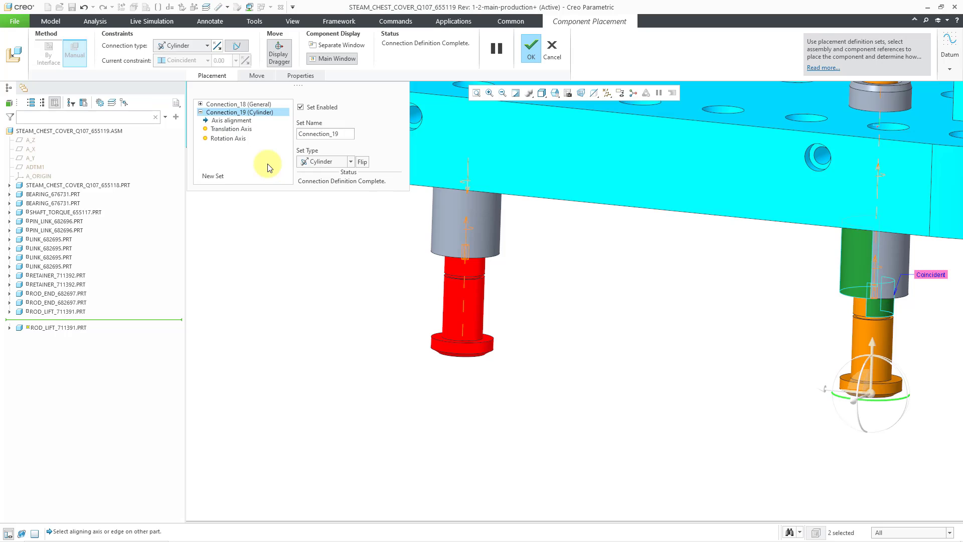
{"action": "left_click", "coordinate": [245, 130]}
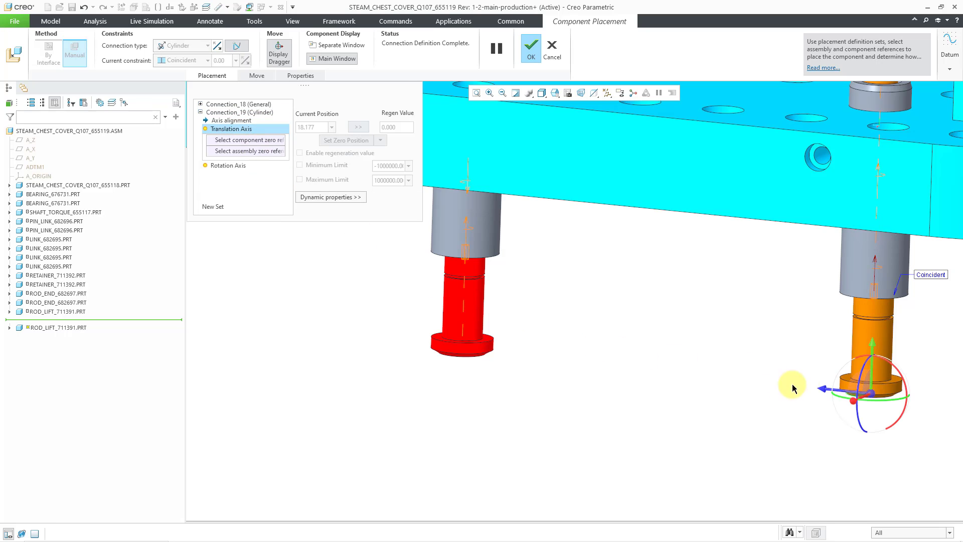
{"action": "left_click", "coordinate": [853, 384]}
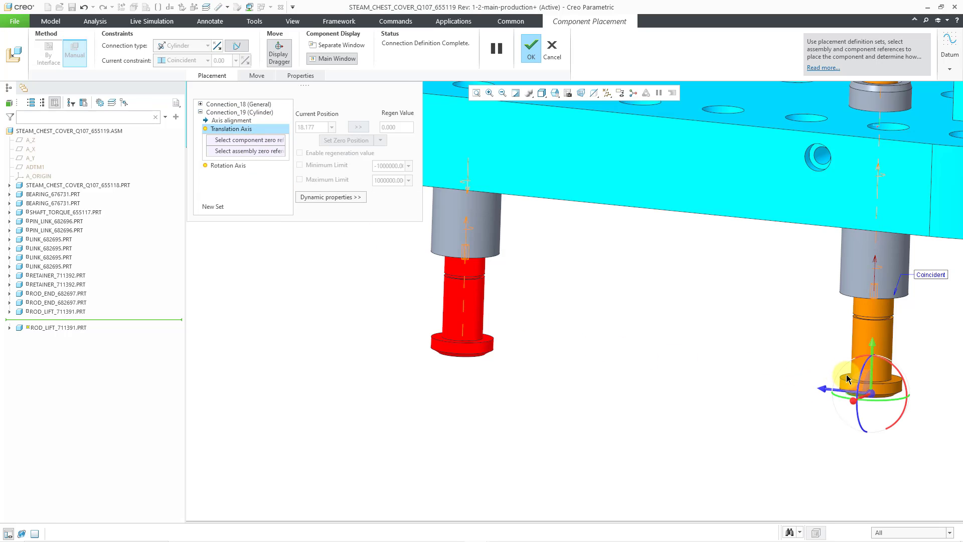
{"action": "left_click", "coordinate": [850, 292]}
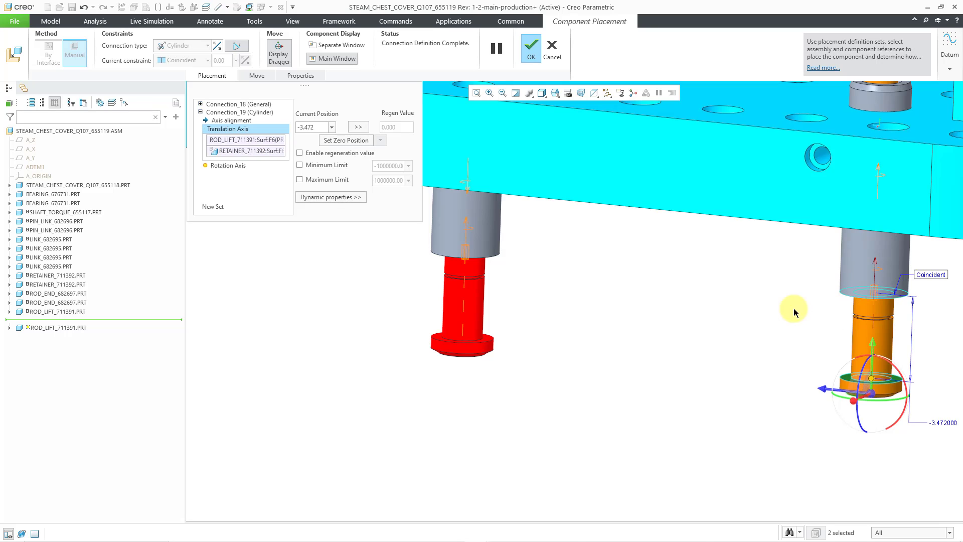
Enable a maximum limit of 0 on the second lift rod's translation axis and accept the placement
{"action": "left_click", "coordinate": [300, 179]}
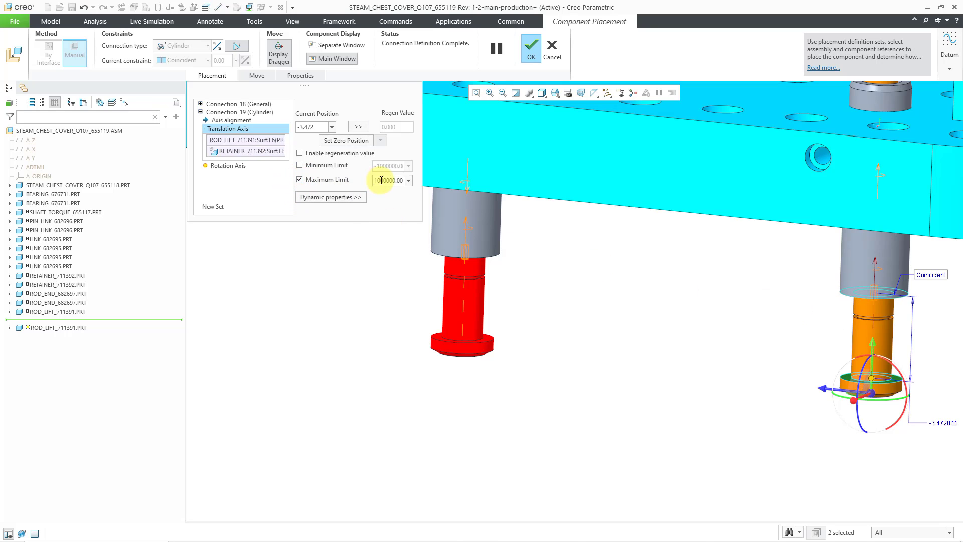
{"action": "double_click", "coordinate": [382, 180]}
{"action": "type", "text": "0"}
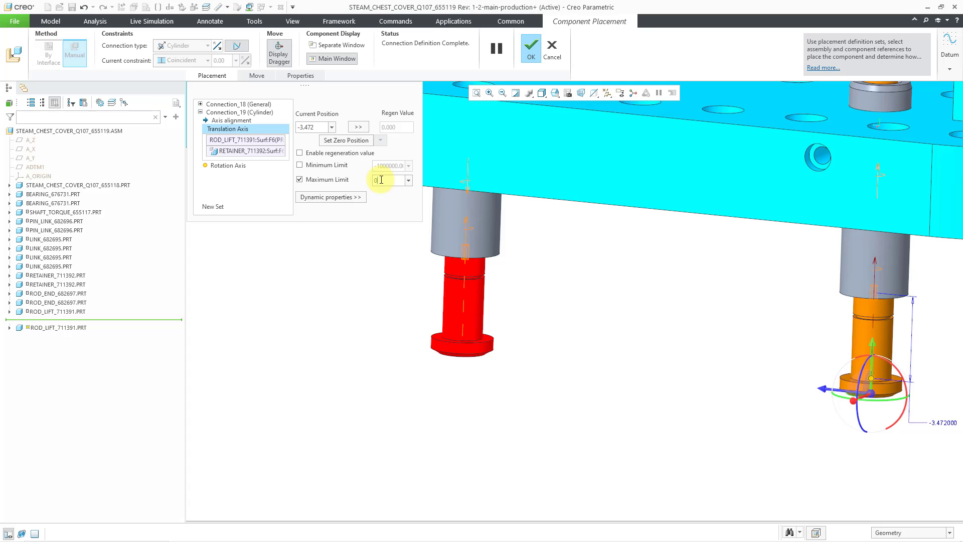
{"action": "key", "text": "Return"}
{"action": "left_click", "coordinate": [532, 50]}
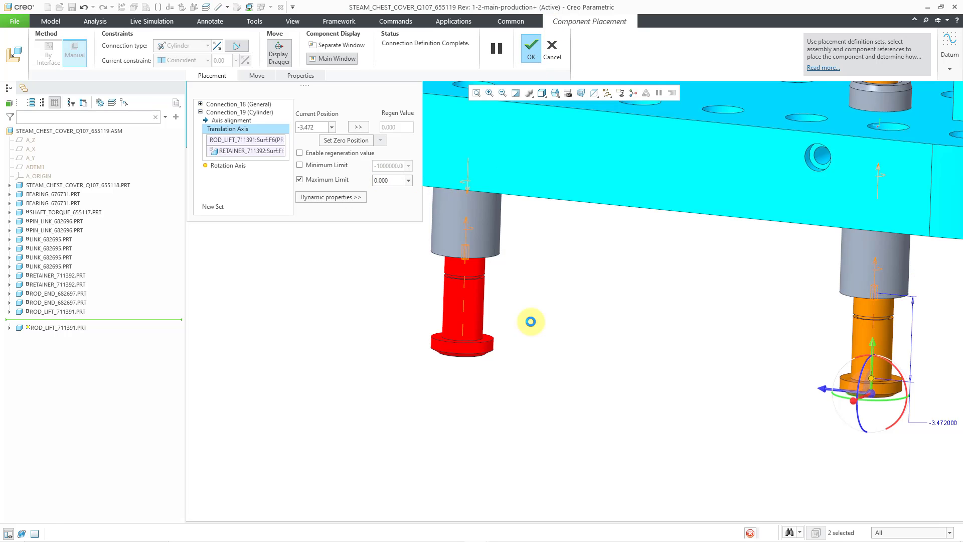
Swing the torque shaft up and down with Drag Components to check the limited rod travel, then cancel the drag and close the tool
{"action": "scroll", "coordinate": [498, 394], "scroll_direction": "up", "scroll_amount": 3}
{"action": "scroll", "coordinate": [498, 395], "scroll_direction": "up", "scroll_amount": 2}
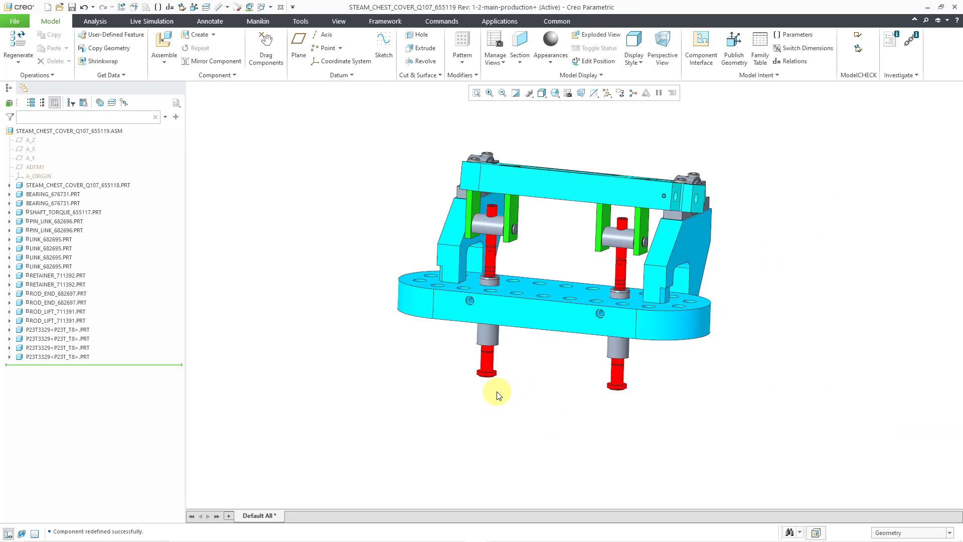
{"action": "key", "text": "ctrl+d"}
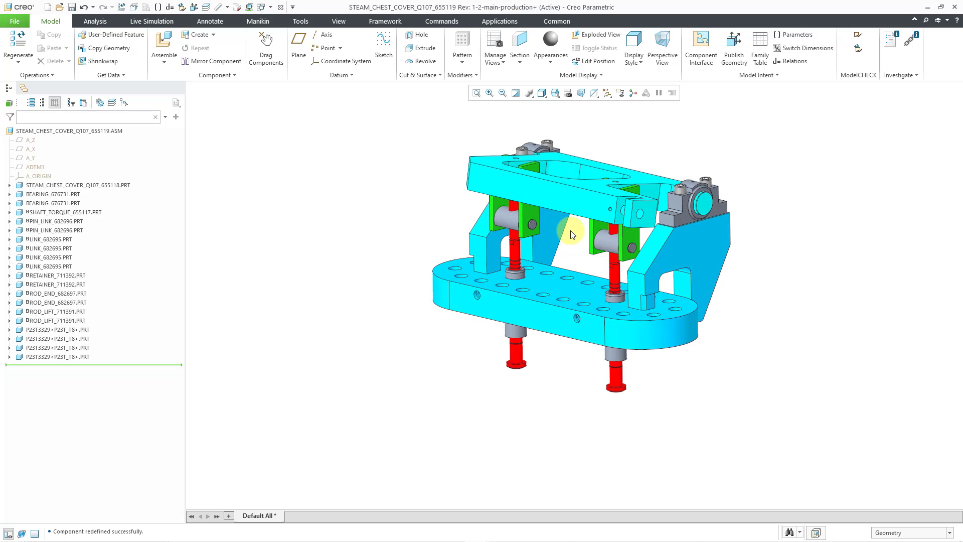
{"action": "middle_click_drag", "start_coordinate": [571, 230], "coordinate": [581, 274], "text": "ctrl"}
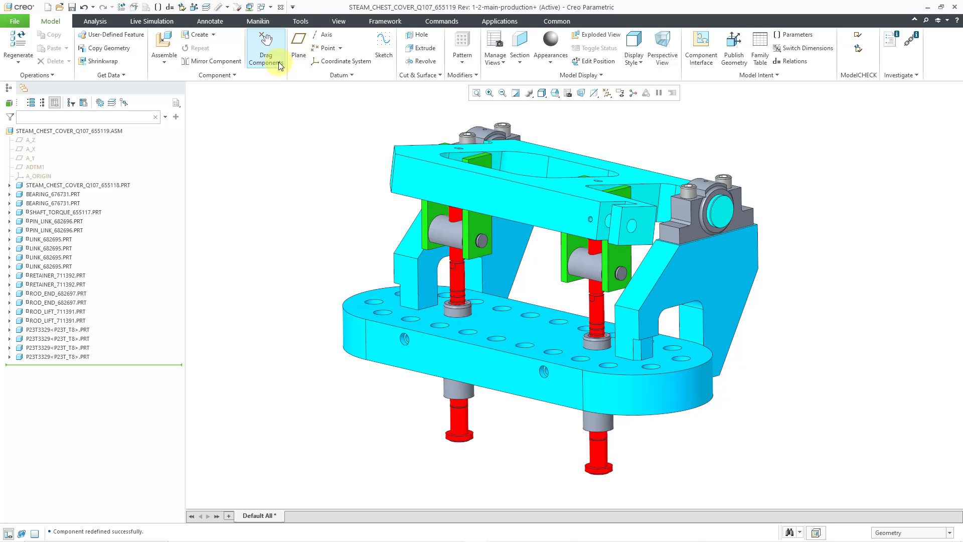
{"action": "left_click", "coordinate": [266, 50]}
{"action": "left_click", "coordinate": [497, 224]}
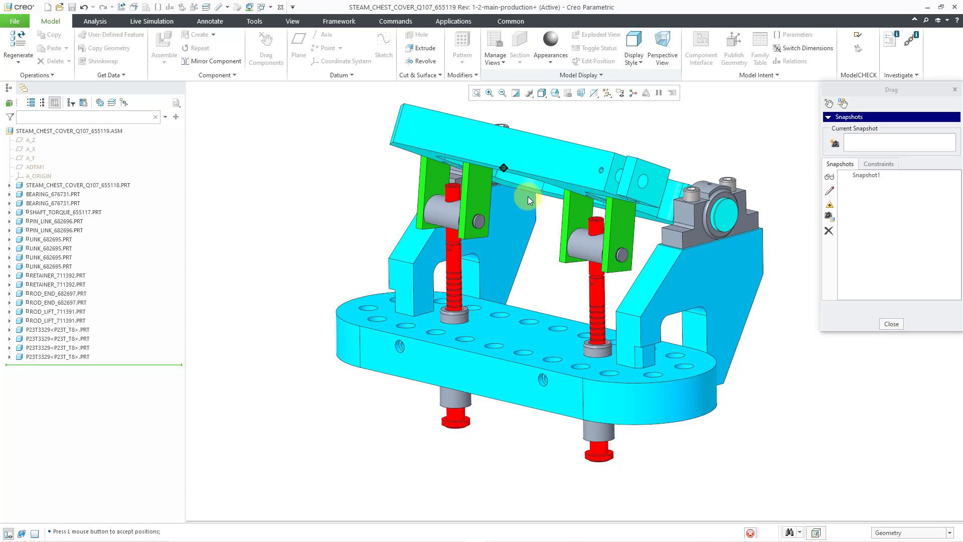
{"action": "middle_click_drag", "start_coordinate": [525, 198], "coordinate": [516, 251], "text": "shift"}
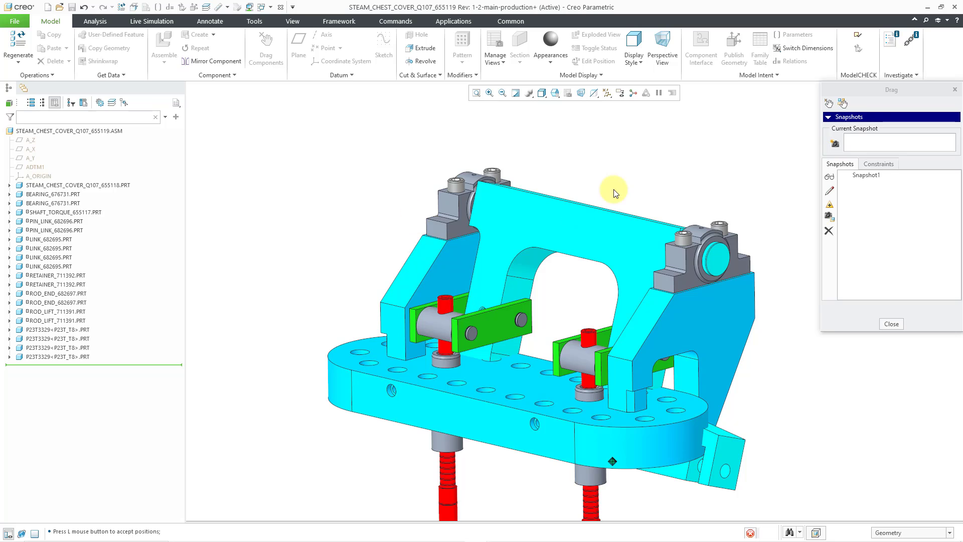
{"action": "middle_click", "coordinate": [629, 173]}
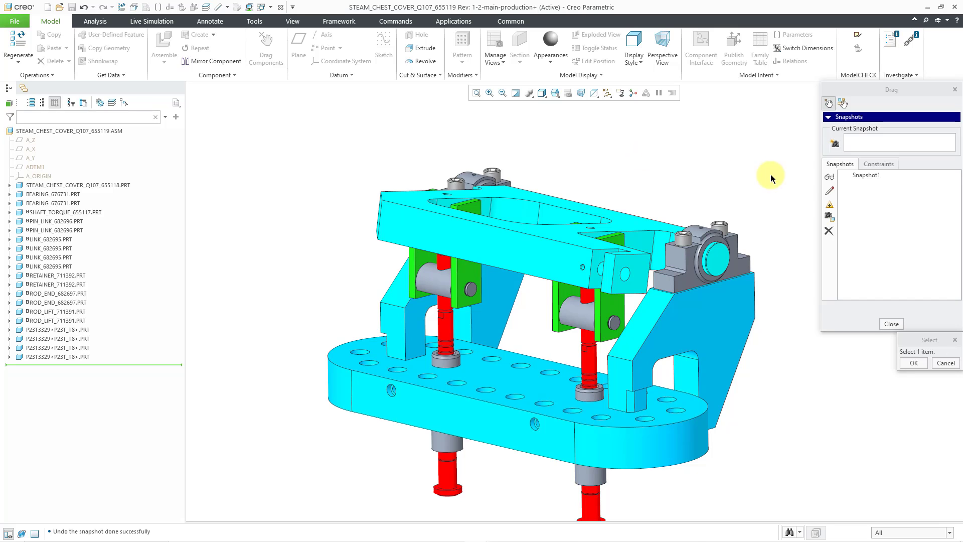
{"action": "left_click", "coordinate": [892, 324]}
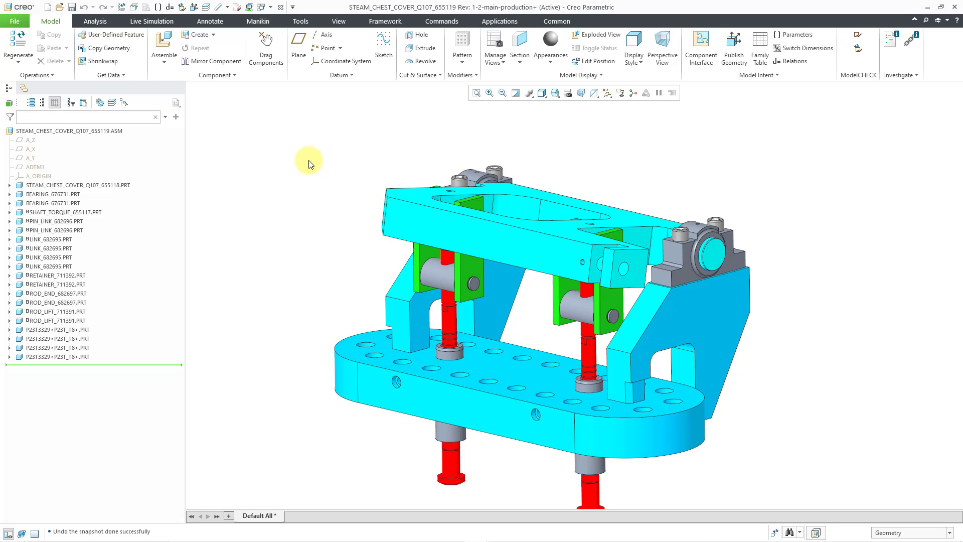
Enter the Mechanism application and set the assembly's collision detection to global in the model properties
{"action": "left_click", "coordinate": [512, 24]}
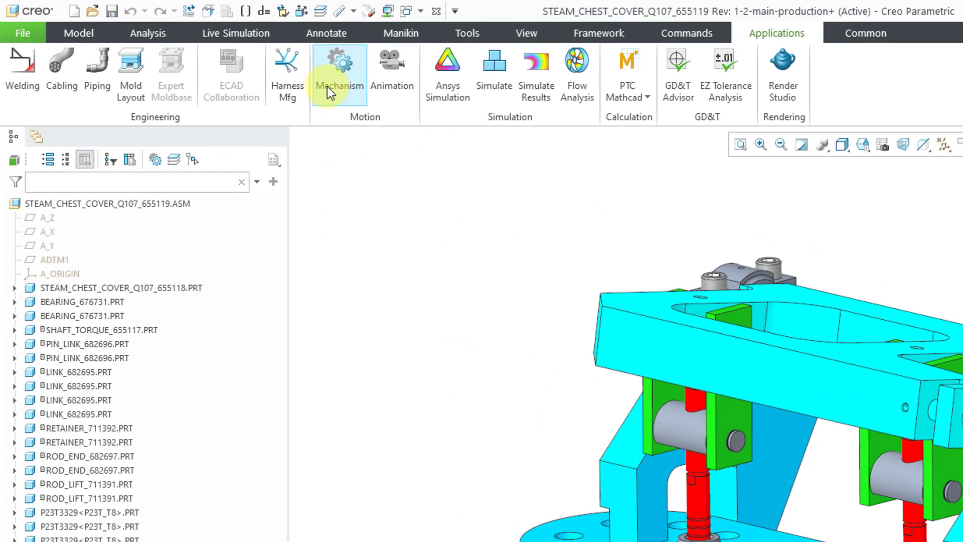
{"action": "left_click", "coordinate": [317, 63]}
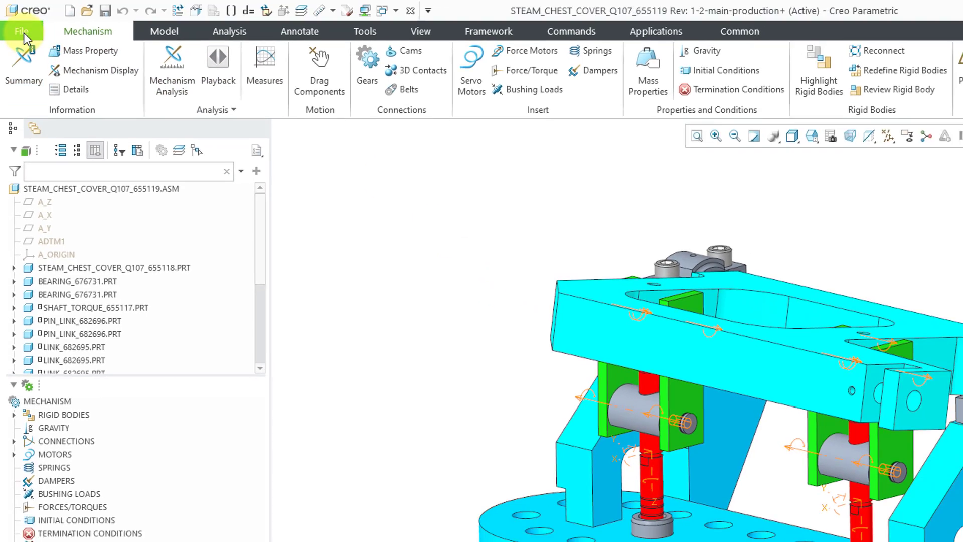
{"action": "left_click", "coordinate": [24, 34]}
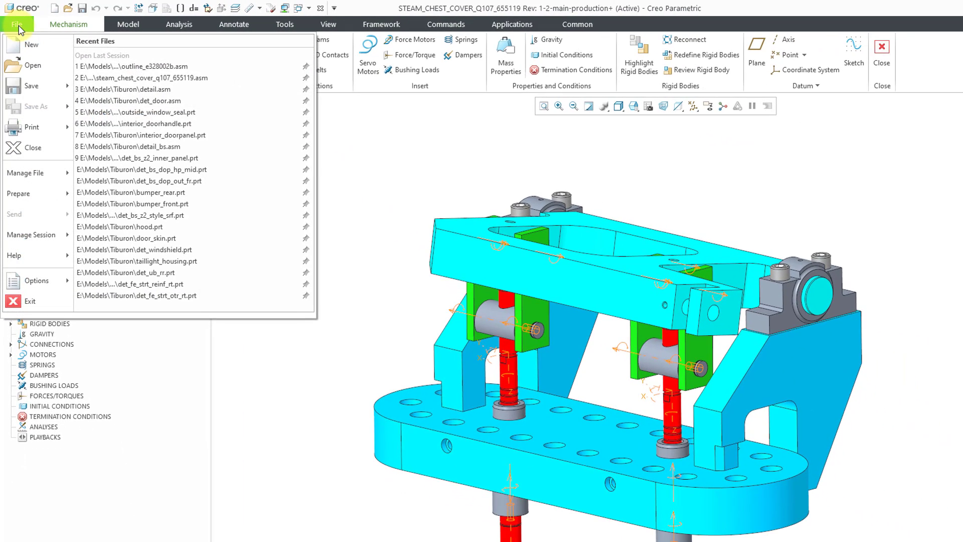
{"action": "mouse_move", "coordinate": [49, 199]}
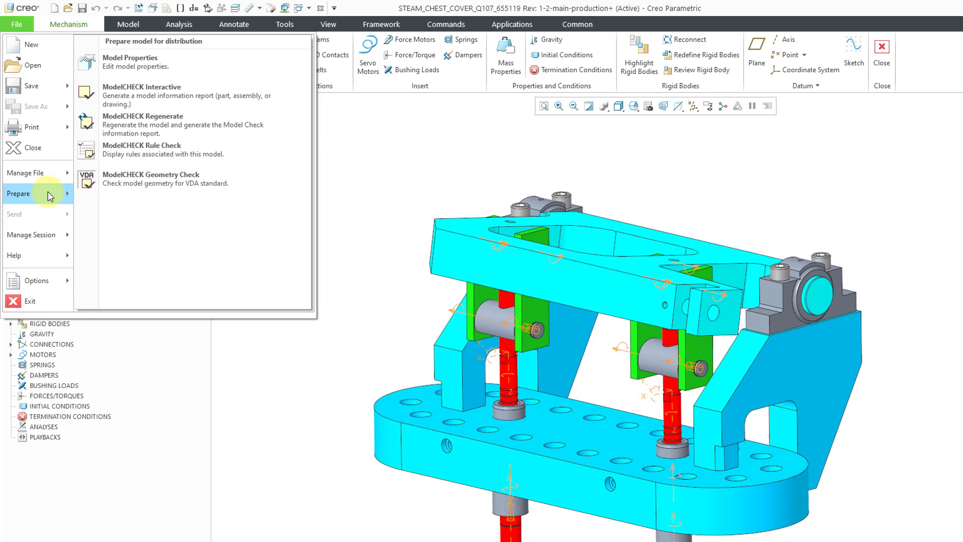
{"action": "left_click", "coordinate": [163, 70]}
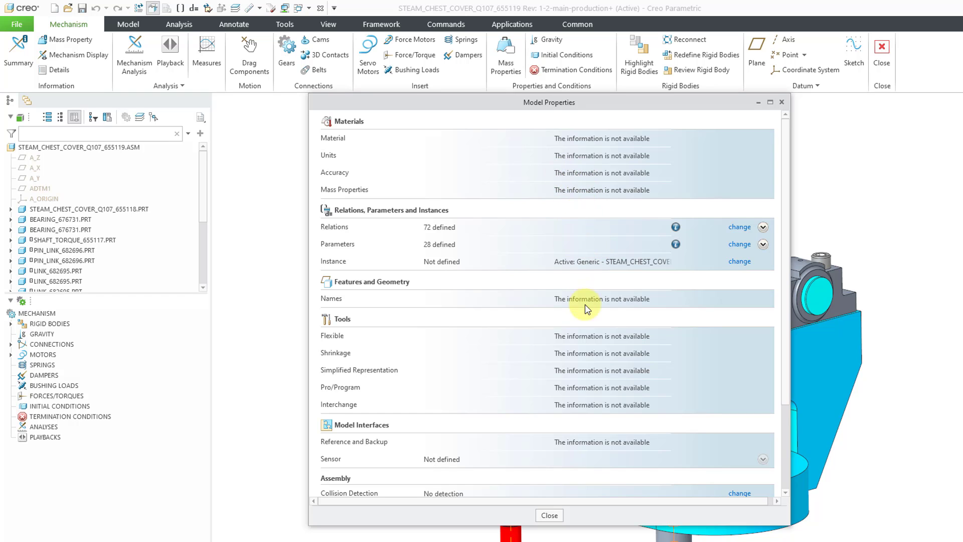
{"action": "scroll", "coordinate": [620, 261], "scroll_direction": "down", "scroll_amount": 1}
{"action": "scroll", "coordinate": [619, 261], "scroll_direction": "down", "scroll_amount": 3}
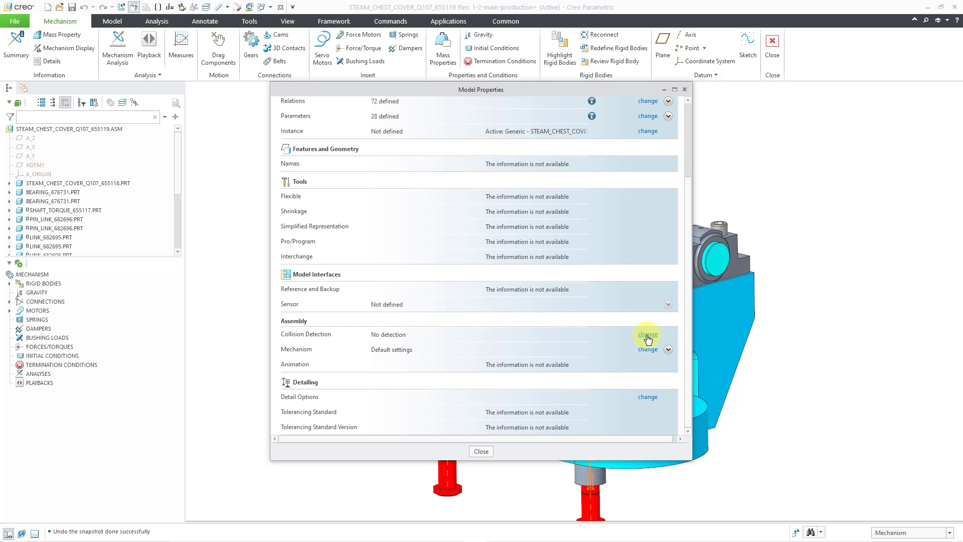
{"action": "left_click", "coordinate": [647, 334]}
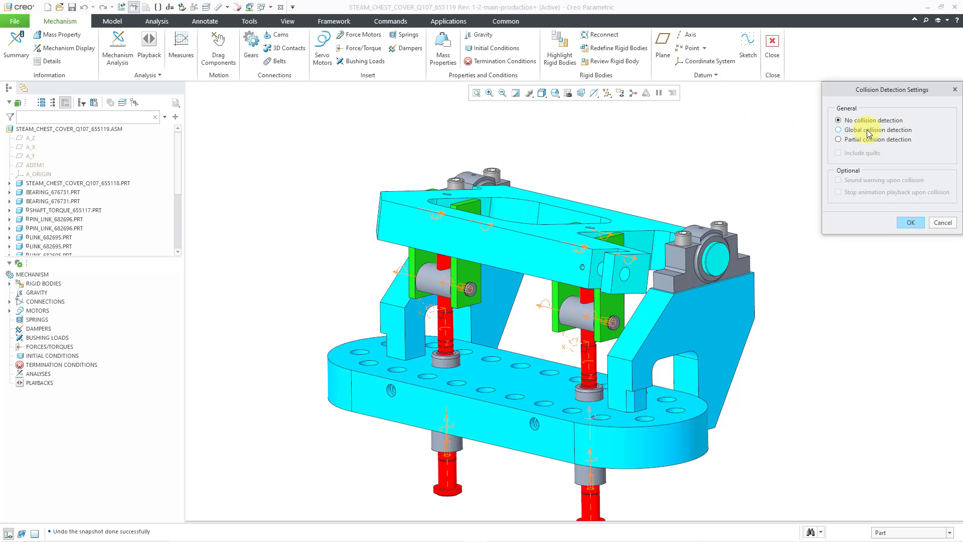
{"action": "left_click", "coordinate": [869, 132]}
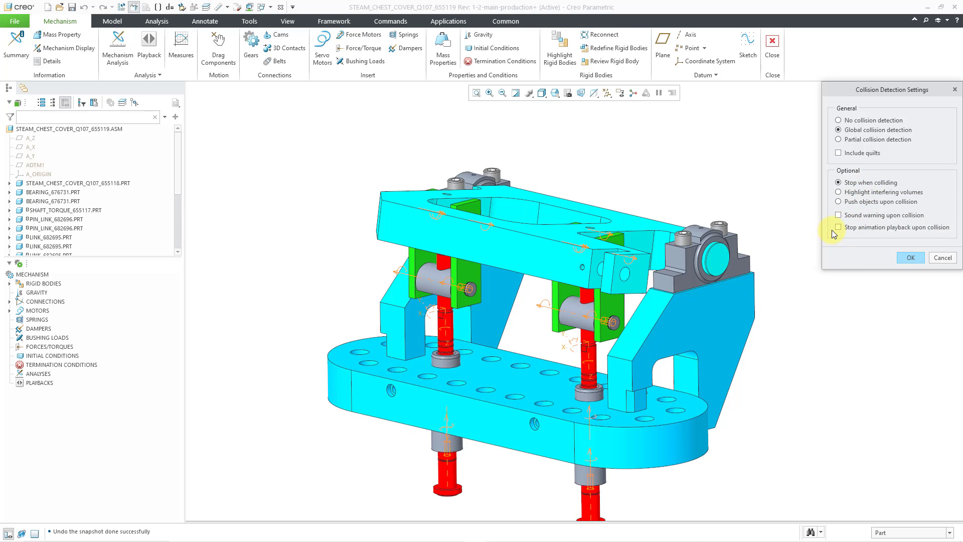
{"action": "left_click", "coordinate": [907, 258]}
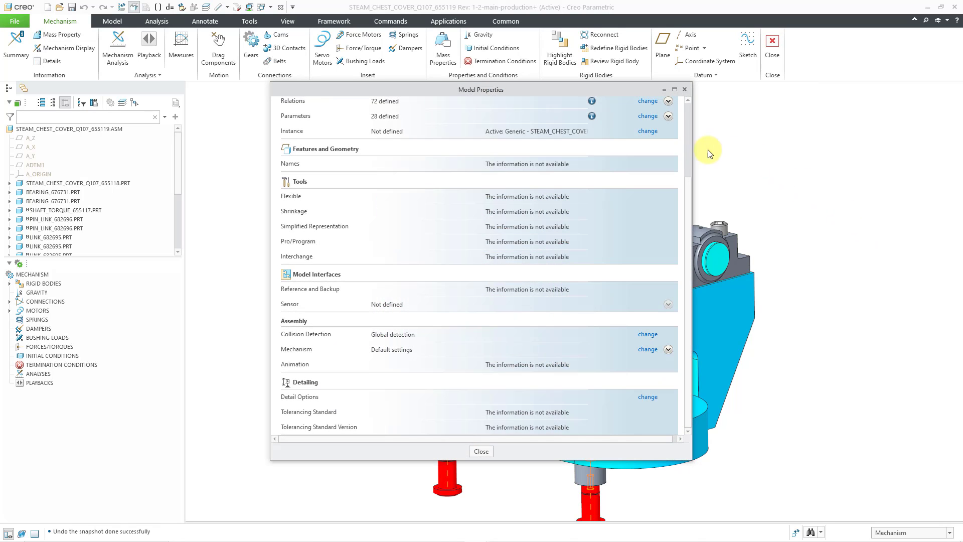
{"action": "left_click", "coordinate": [484, 450]}
Swing the torque shaft up and down with Drag Components to test global collision detection, then cancel the drag and close the tool
{"action": "scroll", "coordinate": [505, 234], "scroll_direction": "down", "scroll_amount": 2}
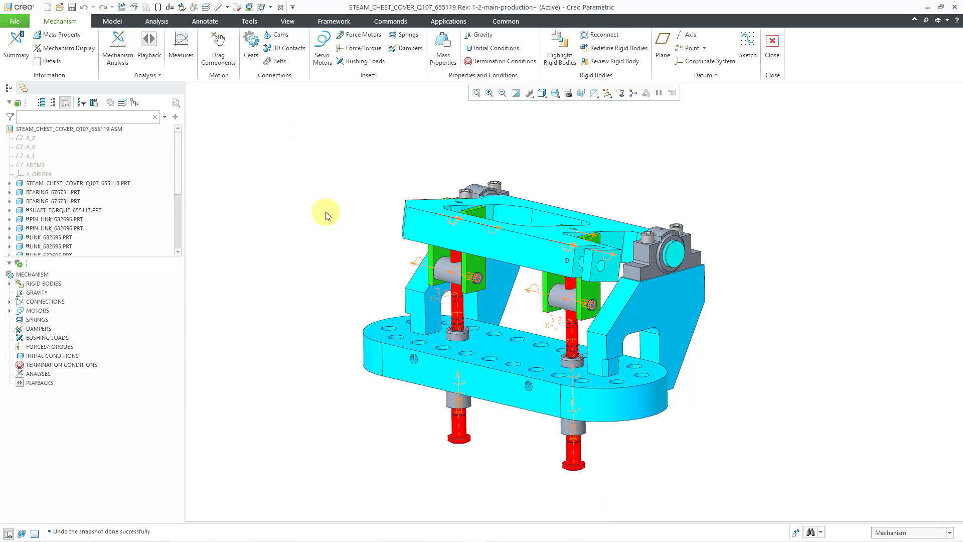
{"action": "left_click", "coordinate": [221, 50]}
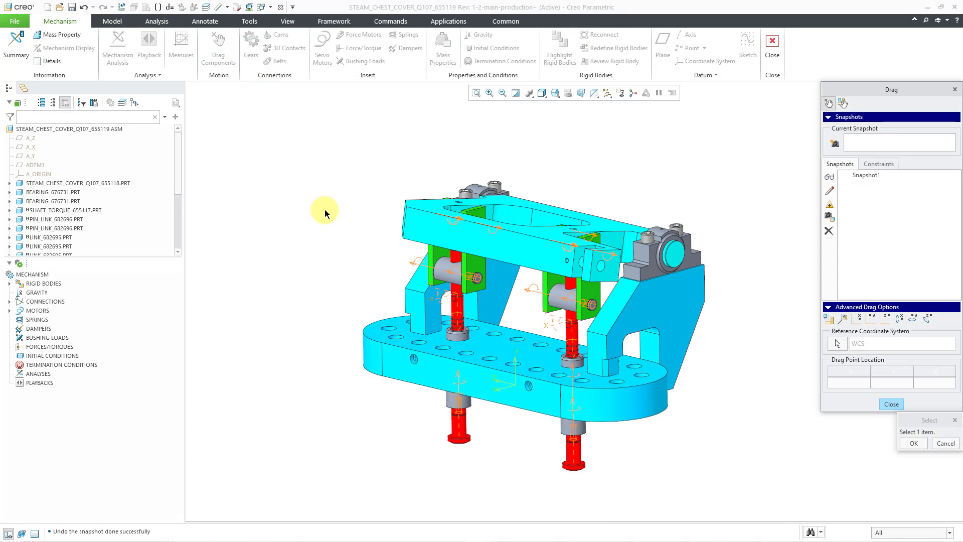
{"action": "left_click", "coordinate": [499, 270]}
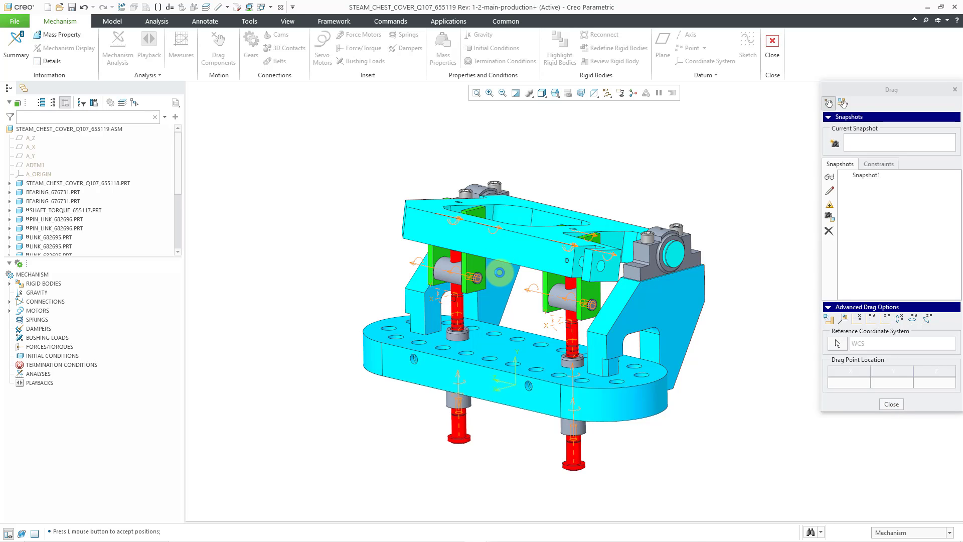
{"action": "left_click", "coordinate": [500, 272]}
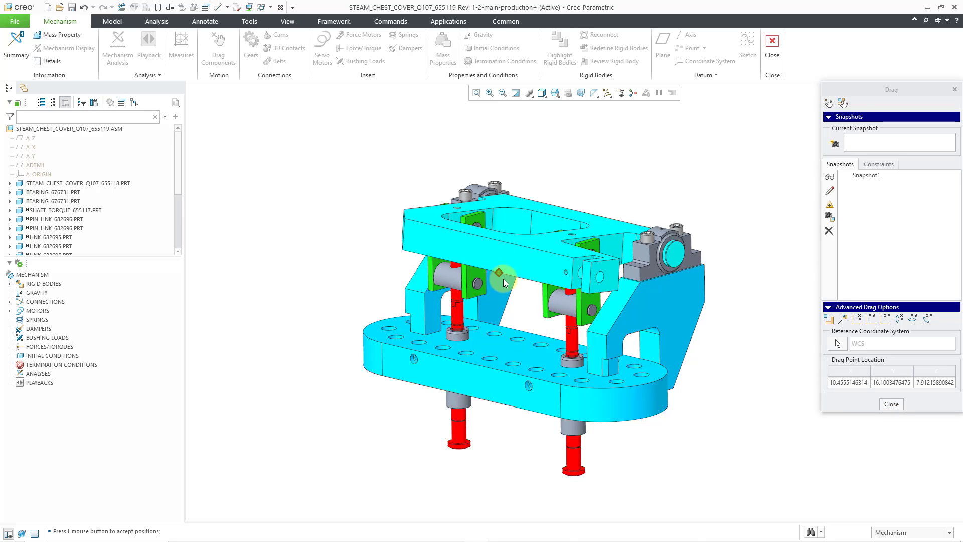
{"action": "left_click", "coordinate": [502, 286]}
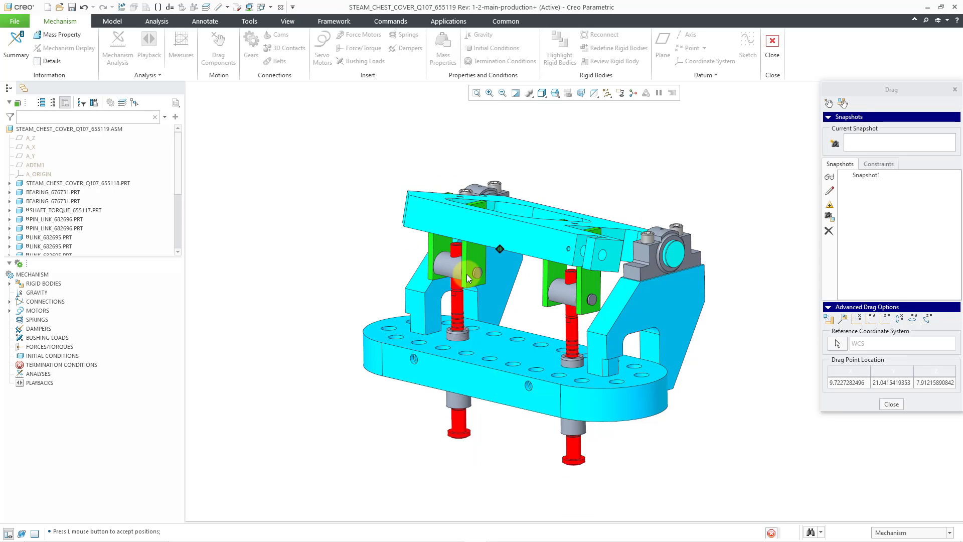
{"action": "middle_click", "coordinate": [514, 249]}
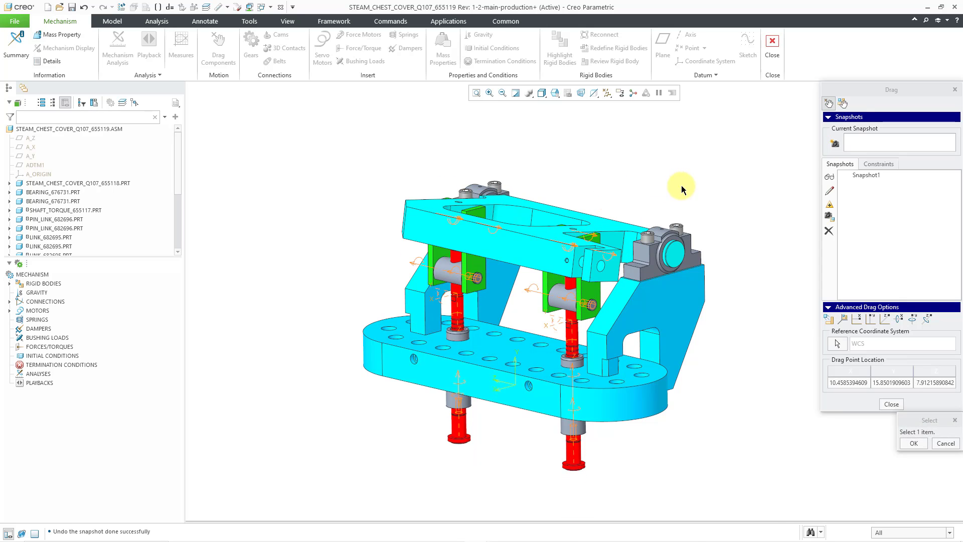
{"action": "left_click", "coordinate": [891, 404]}
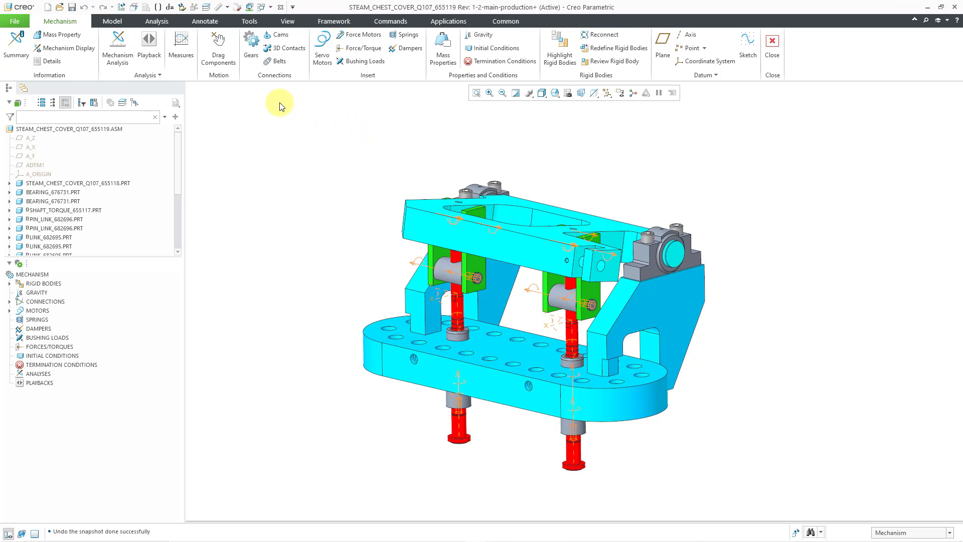
Change the assembly's collision detection to partial, checking between one ROD_END_682697 and the RETAINER_711392 directly below it
{"action": "left_click", "coordinate": [15, 22]}
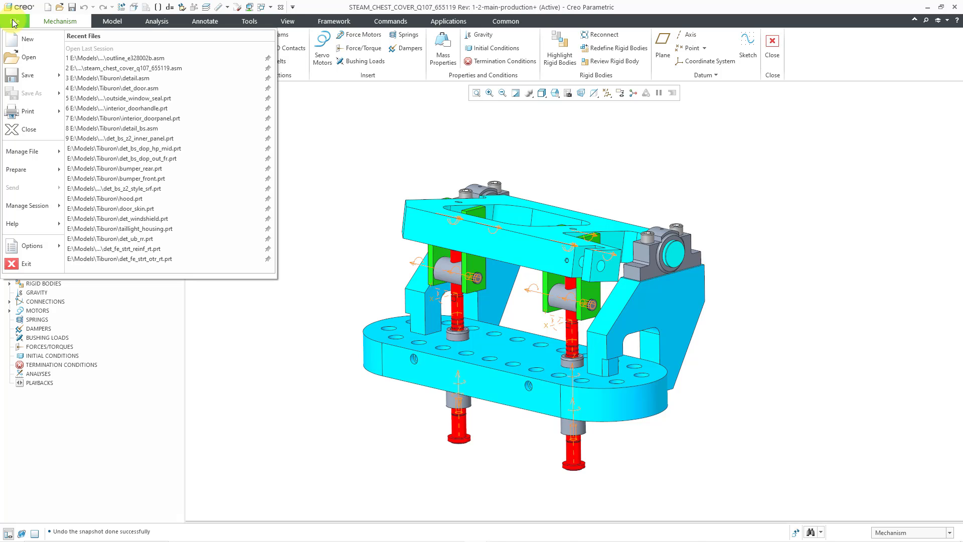
{"action": "mouse_move", "coordinate": [43, 171]}
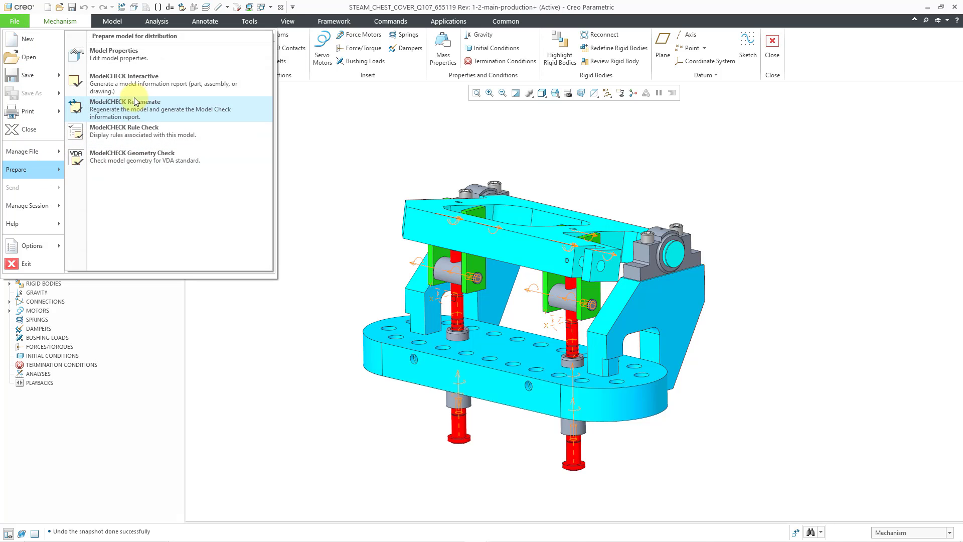
{"action": "left_click", "coordinate": [133, 58]}
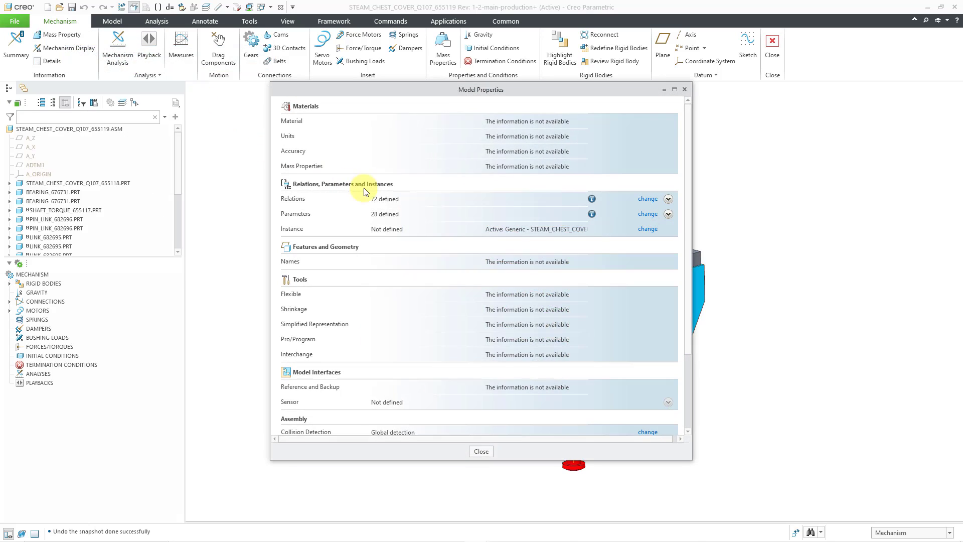
{"action": "scroll", "coordinate": [465, 314], "scroll_direction": "down", "scroll_amount": 3}
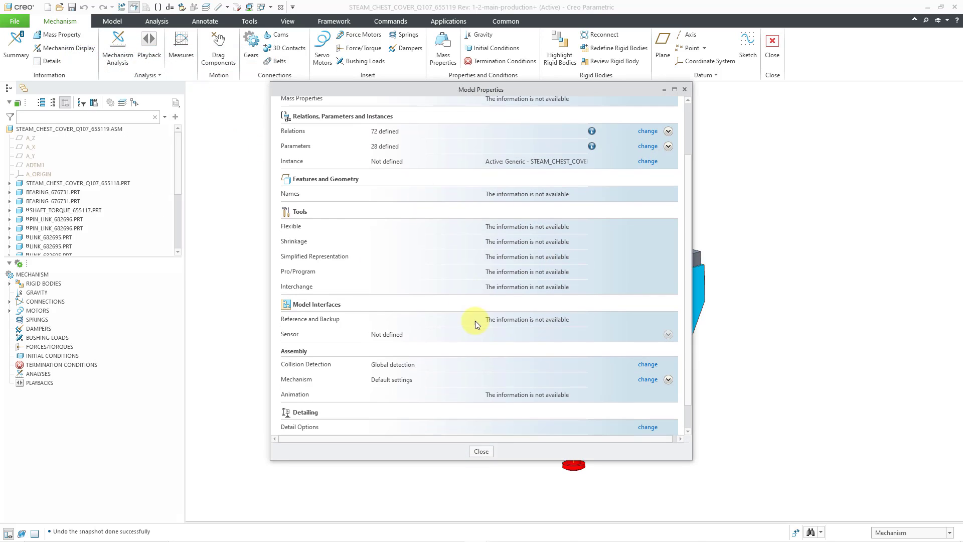
{"action": "left_click", "coordinate": [648, 365]}
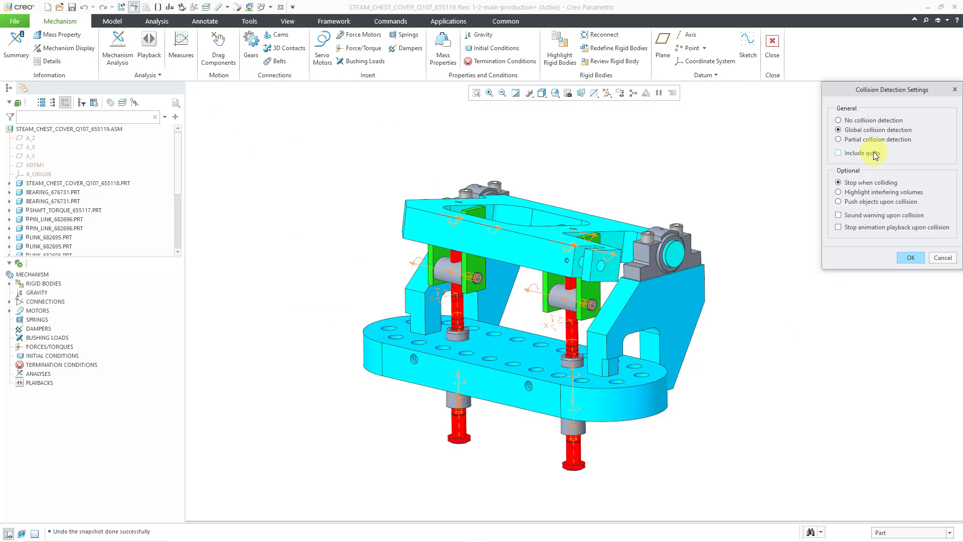
{"action": "left_click", "coordinate": [838, 139]}
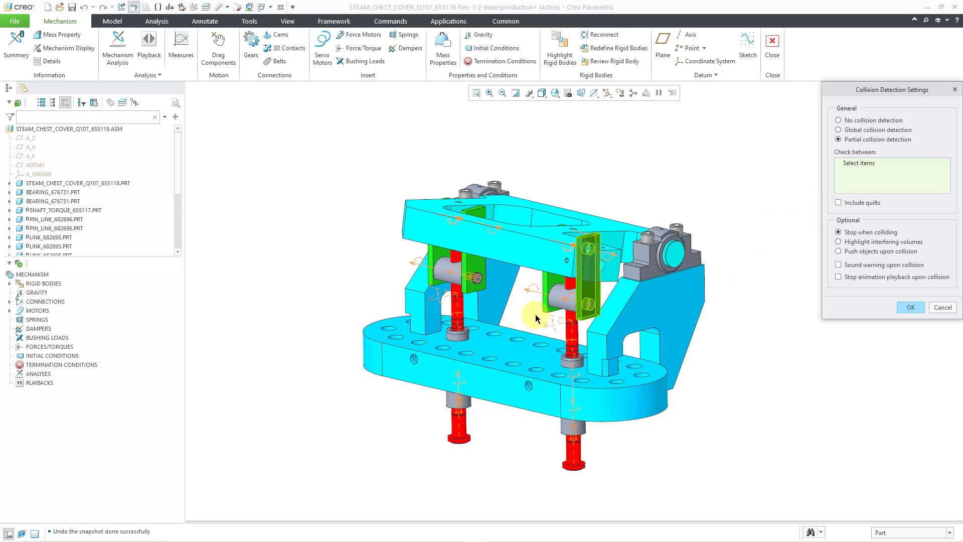
{"action": "left_click", "coordinate": [449, 275]}
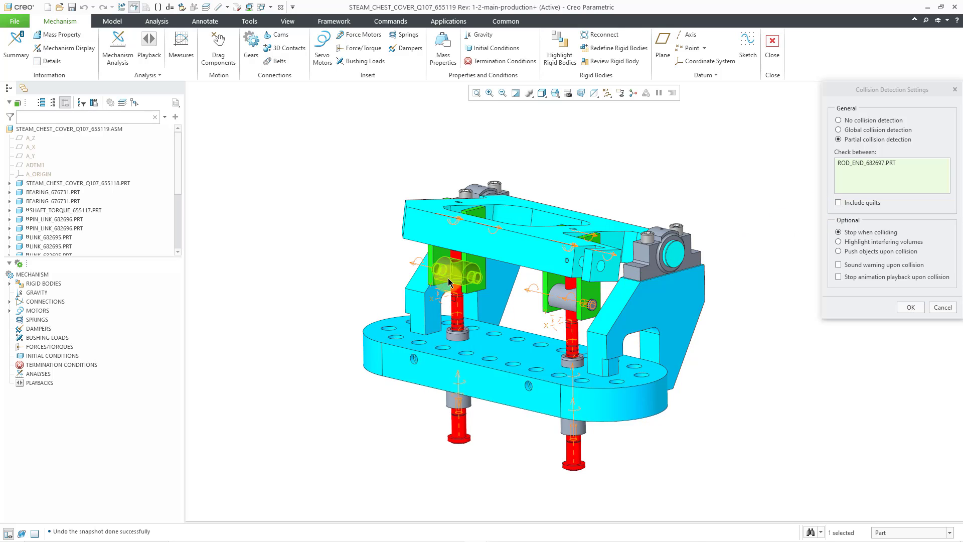
{"action": "scroll", "coordinate": [463, 339], "scroll_direction": "down", "scroll_amount": 3}
{"action": "left_click", "coordinate": [463, 339], "text": "ctrl"}
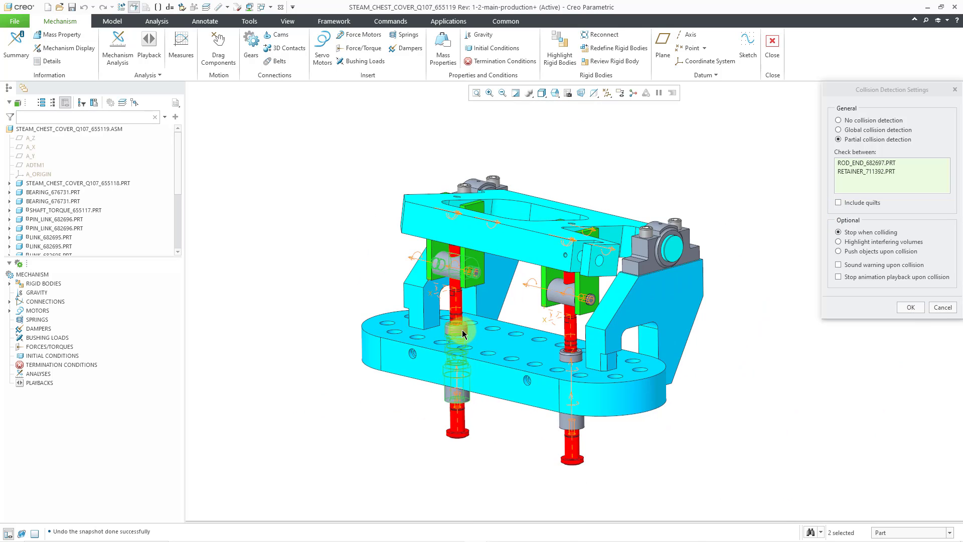
{"action": "scroll", "coordinate": [464, 339], "scroll_direction": "up", "scroll_amount": 4}
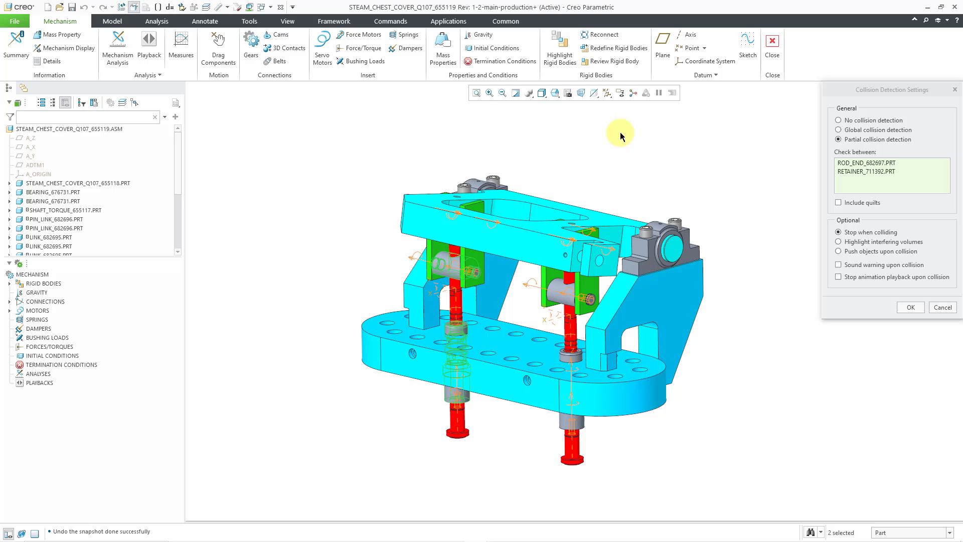
{"action": "left_click", "coordinate": [910, 308]}
{"action": "left_click", "coordinate": [481, 449]}
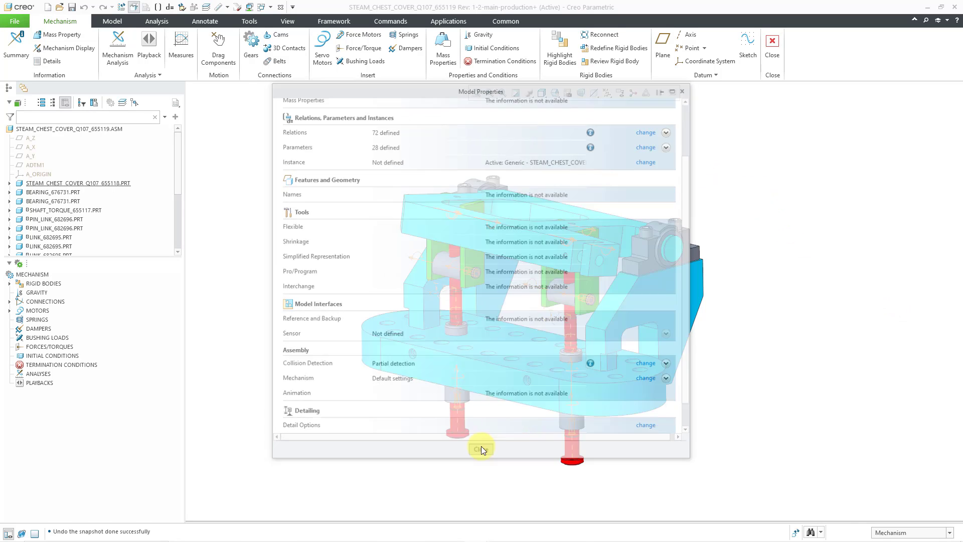
Swing the torque shaft with Drag Components to check contact between the rod end and retainer, then cancel the drags and close the tool
{"action": "left_click", "coordinate": [217, 54]}
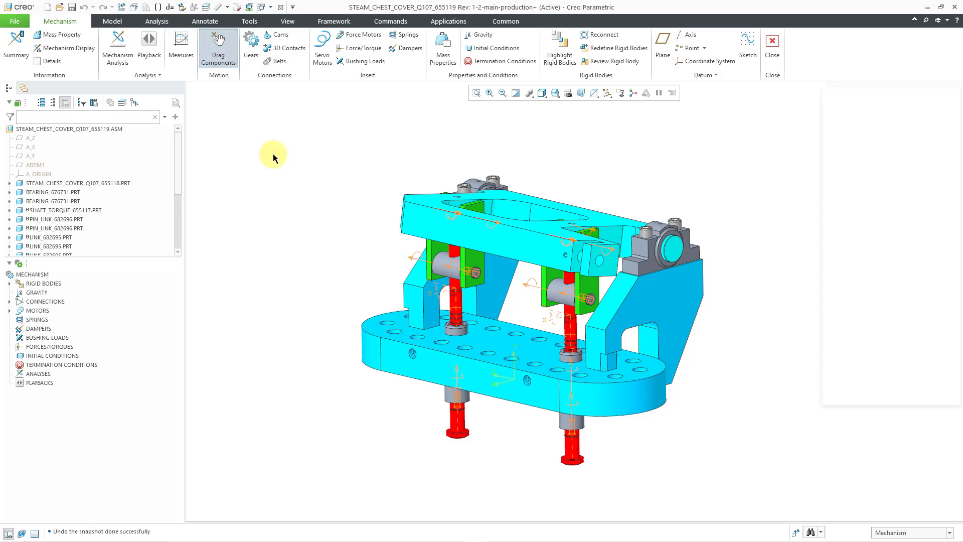
{"action": "left_click", "coordinate": [534, 269]}
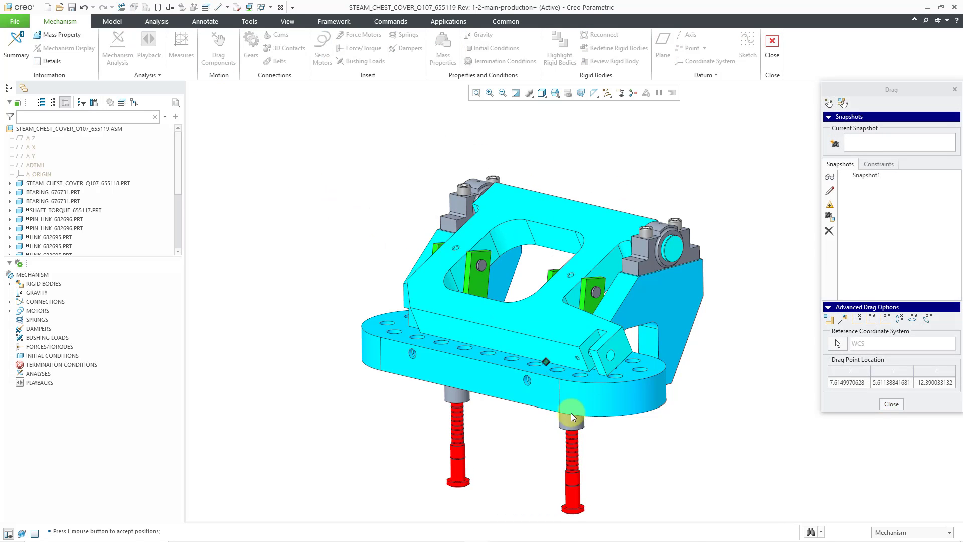
{"action": "middle_click_drag", "start_coordinate": [545, 376], "coordinate": [500, 359]}
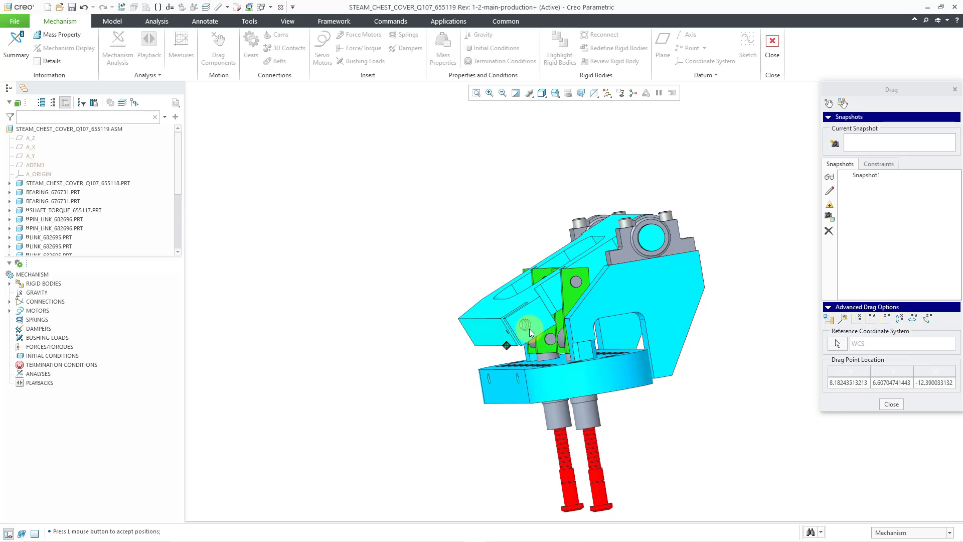
{"action": "mouse_move", "coordinate": [547, 339]}
{"action": "middle_mouse_down"}
{"action": "mouse_move", "coordinate": [563, 338]}
{"action": "mouse_move", "coordinate": [557, 326]}
{"action": "middle_mouse_up"}
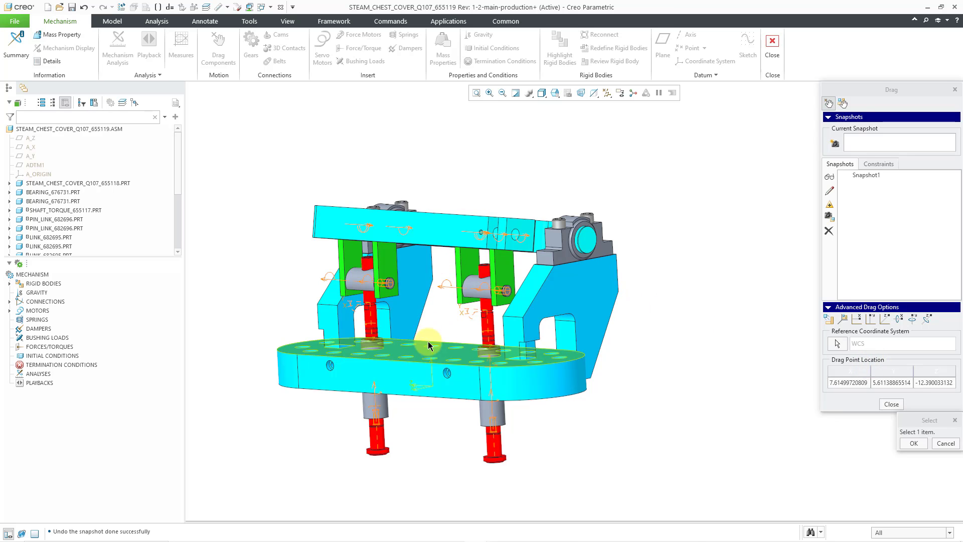
{"action": "left_click", "coordinate": [441, 240]}
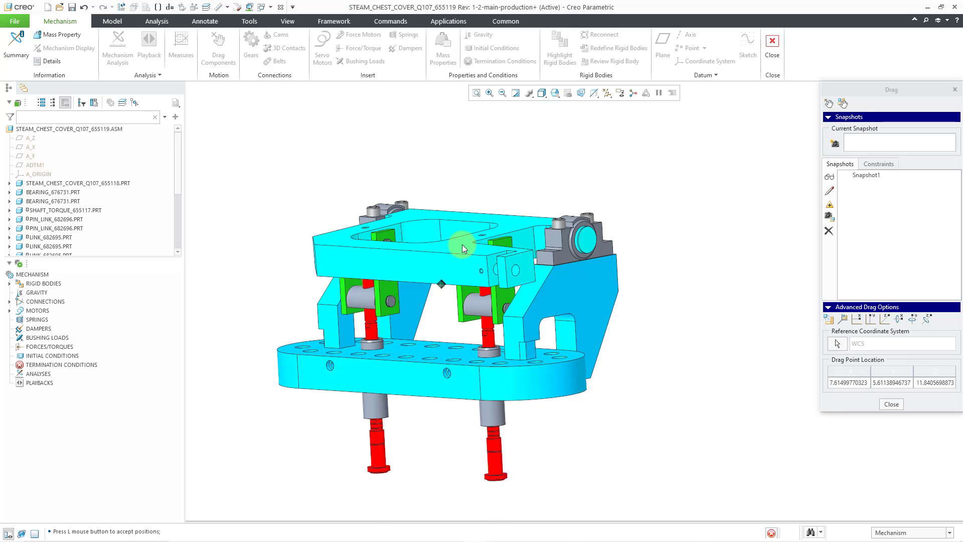
{"action": "middle_click", "coordinate": [465, 257]}
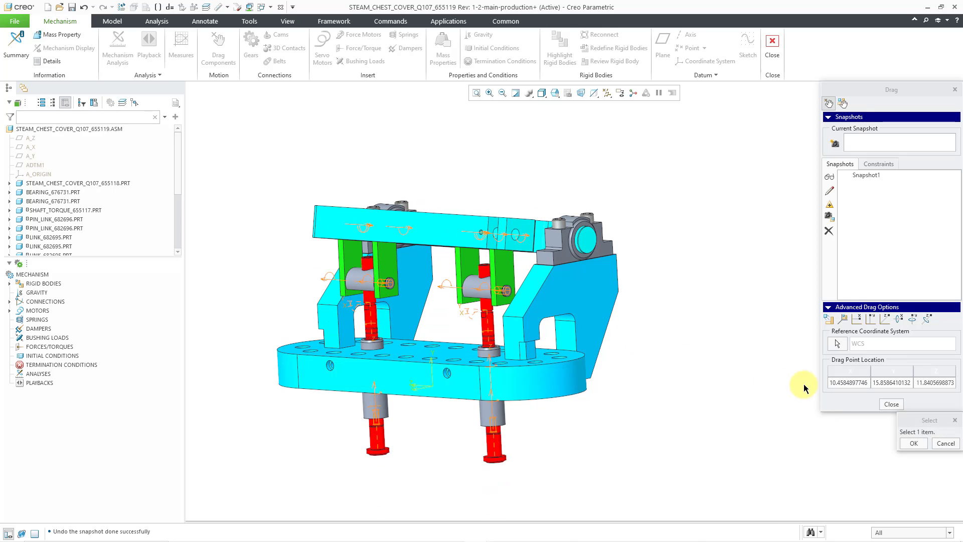
{"action": "left_click", "coordinate": [892, 405]}
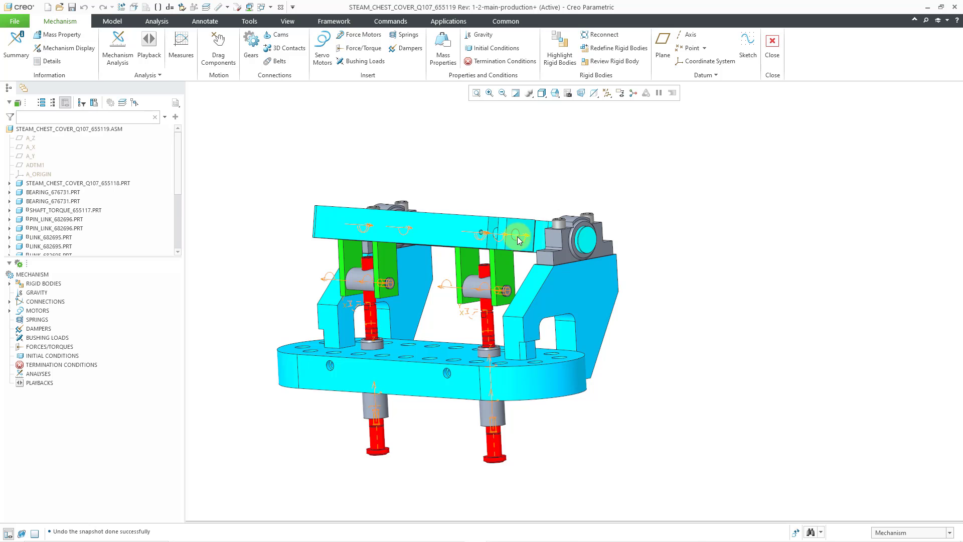
{"action": "middle_click_drag", "start_coordinate": [510, 232], "coordinate": [605, 280]}
{"action": "middle_click_drag", "start_coordinate": [559, 247], "coordinate": [559, 318], "text": "ctrl"}
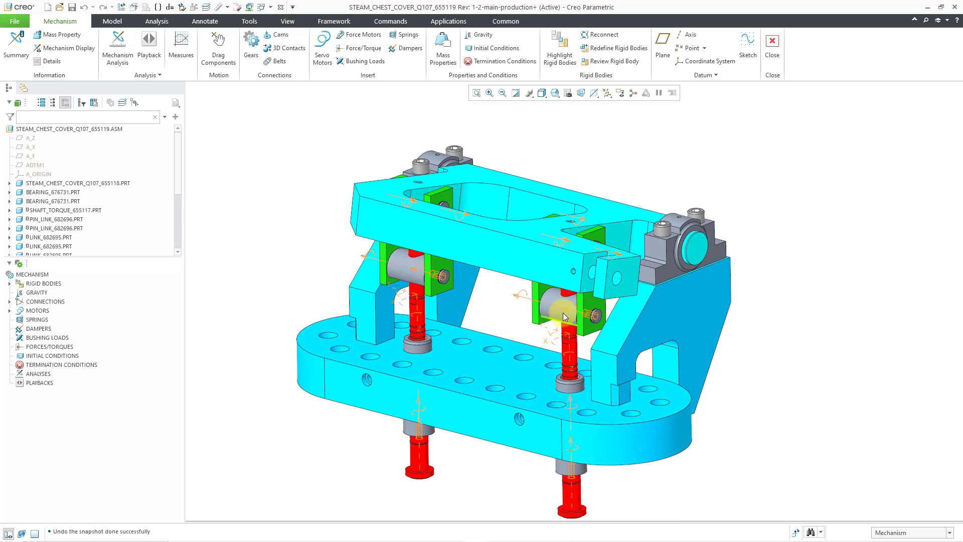